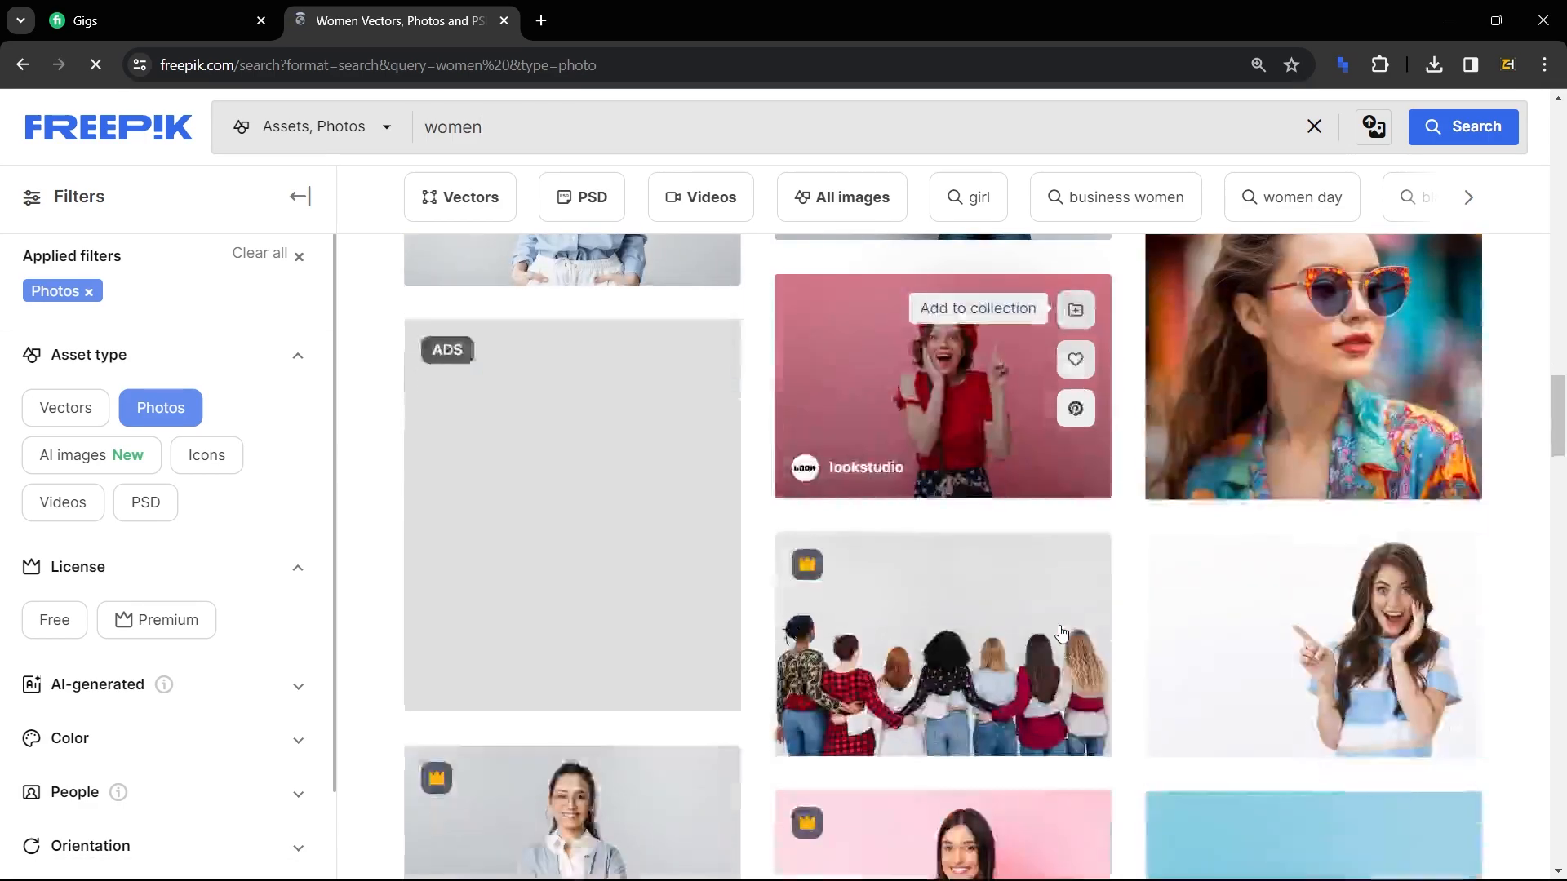
# - Find the photo of a smiling woman with folded arms on a yellow background in the women results and download it
pyautogui.scroll(-10, 1062, 632)
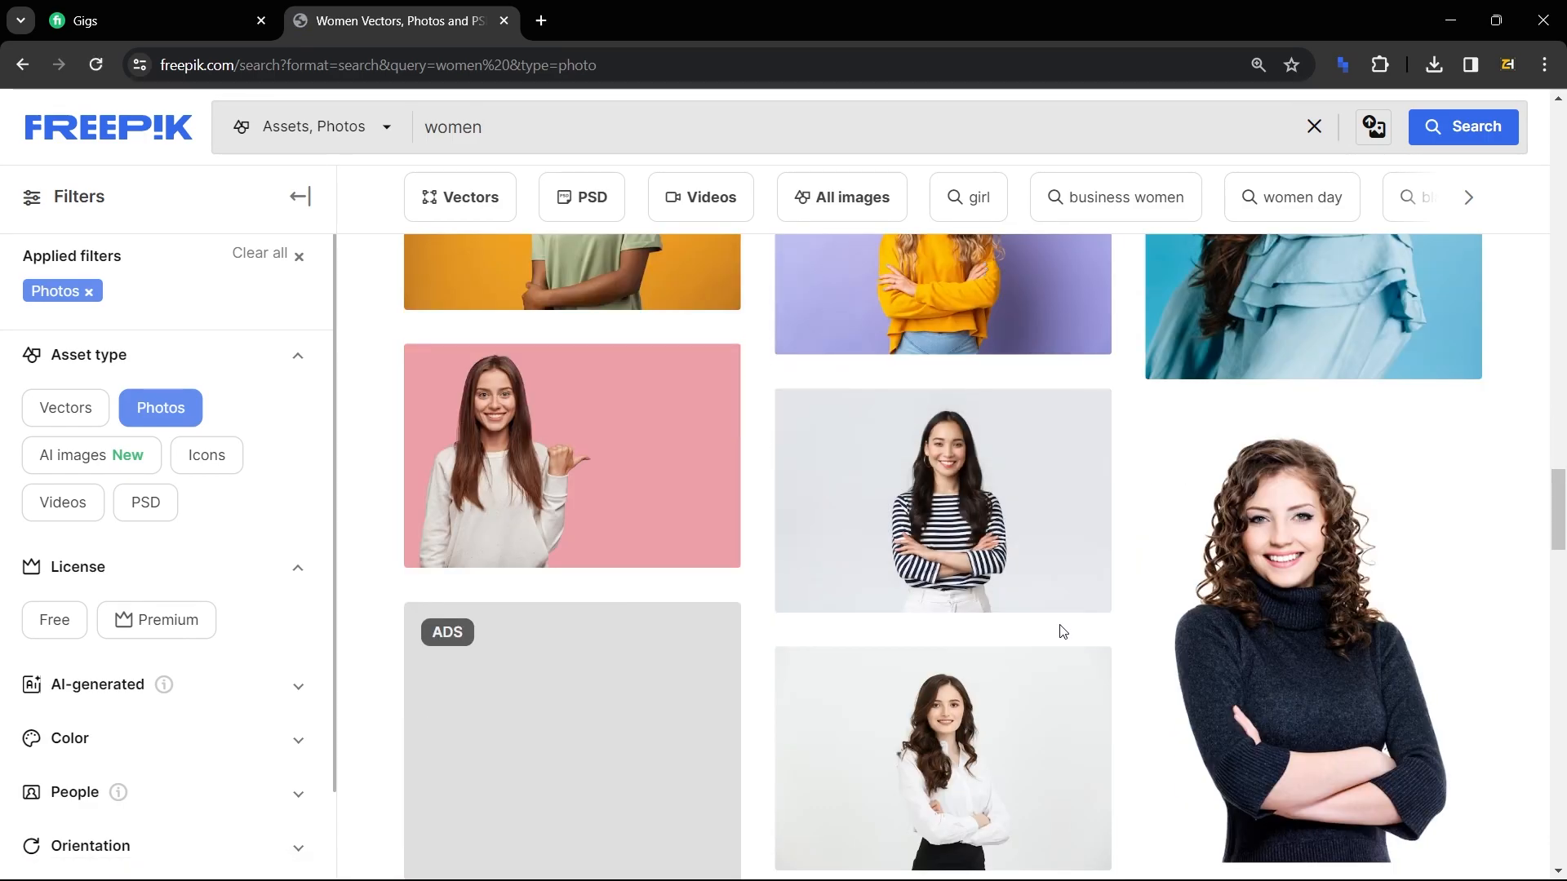
pyautogui.scroll(-2, 1063, 632)
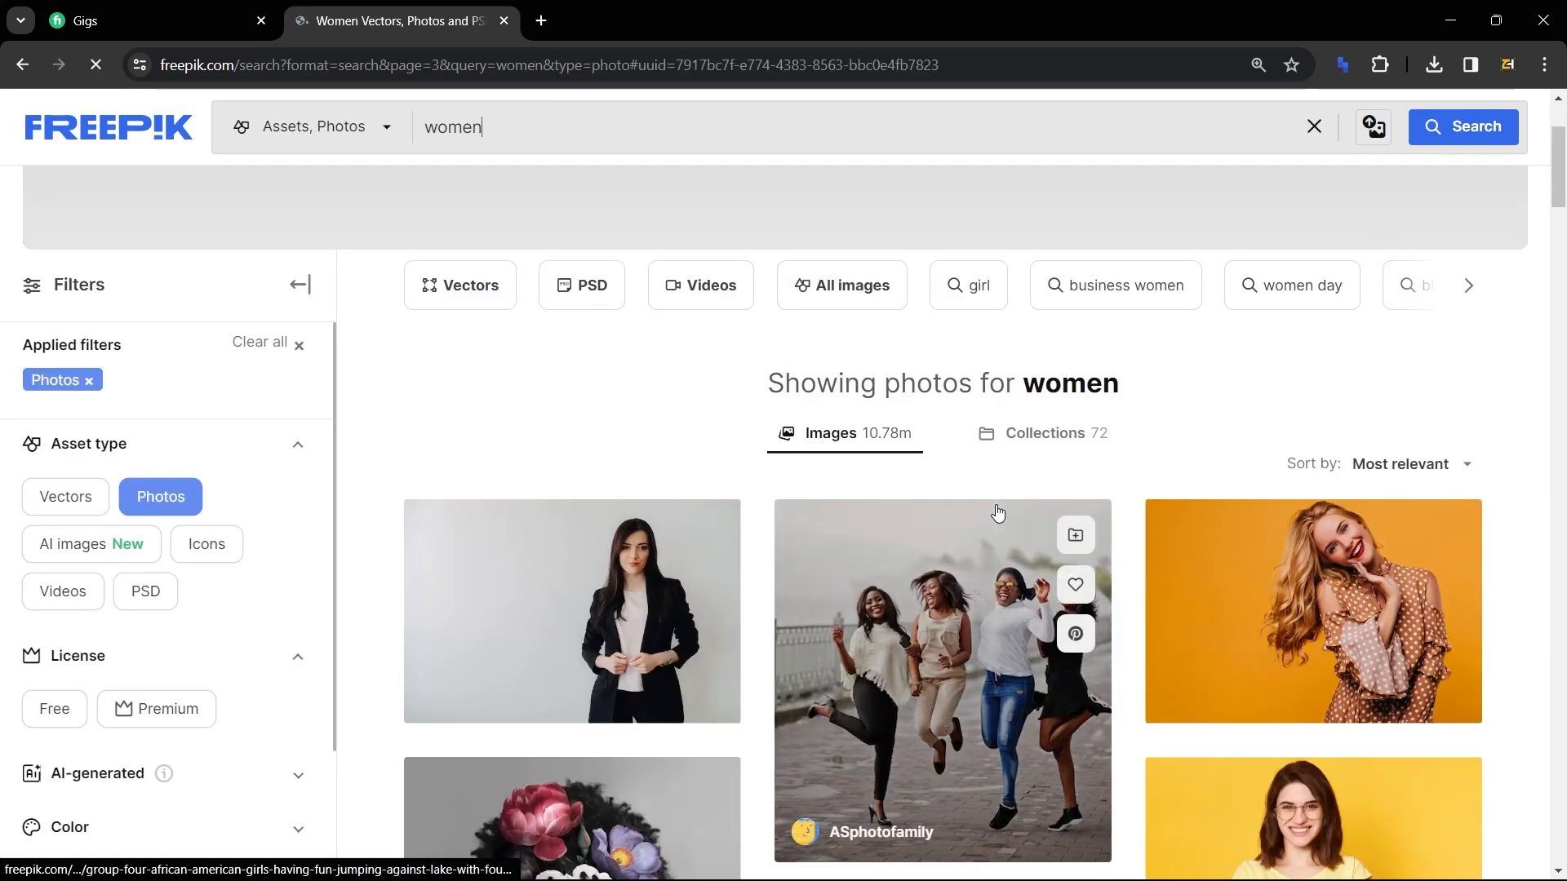
pyautogui.scroll(-2, 997, 512)
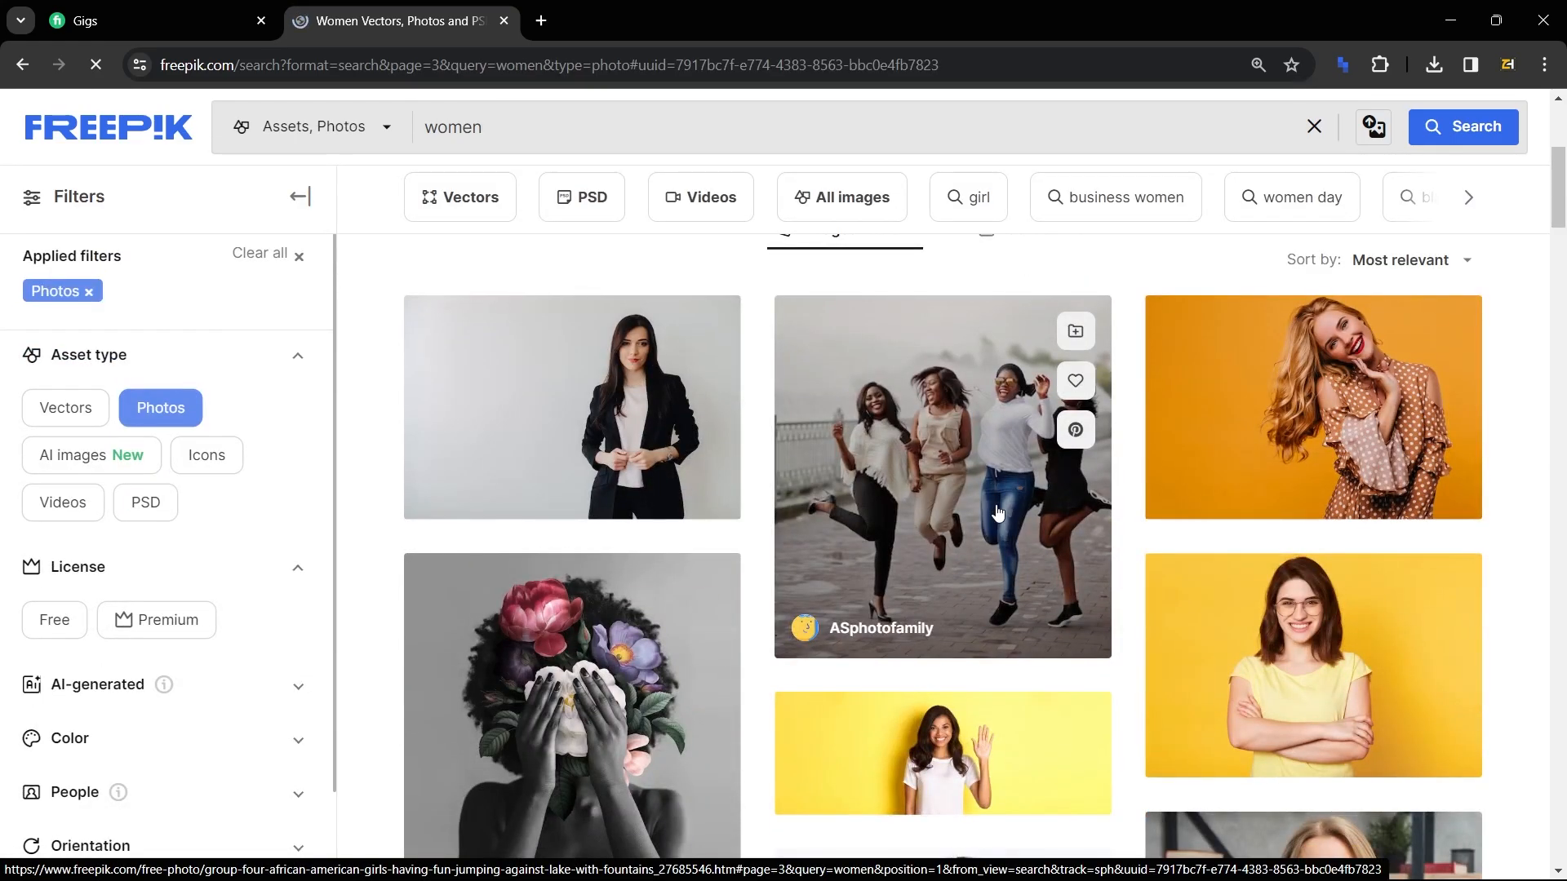
pyautogui.click(1331, 623)
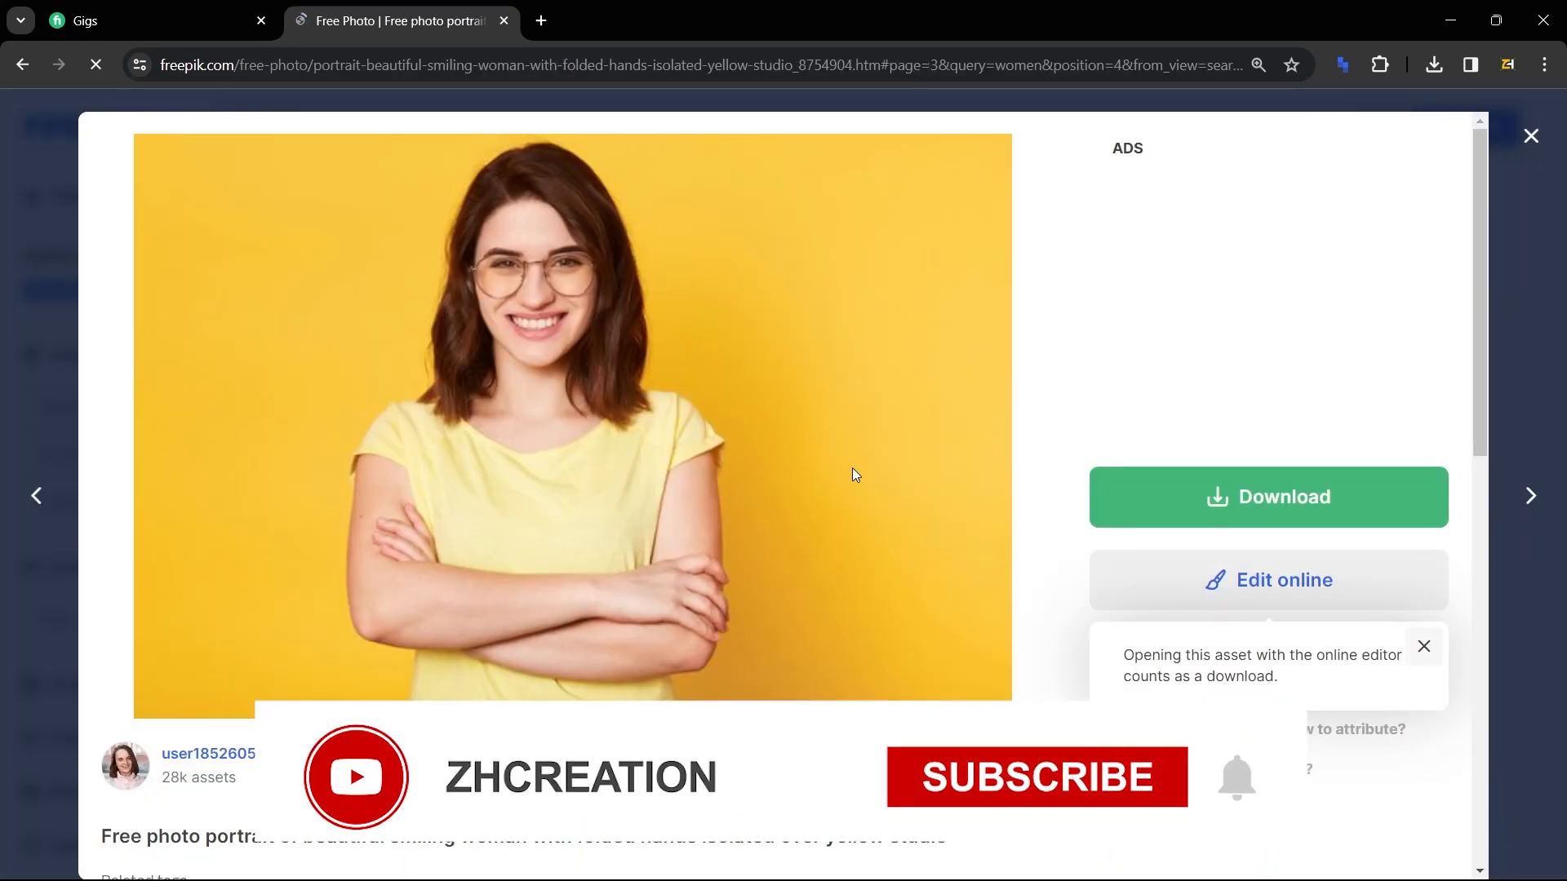
pyautogui.click(1269, 497)
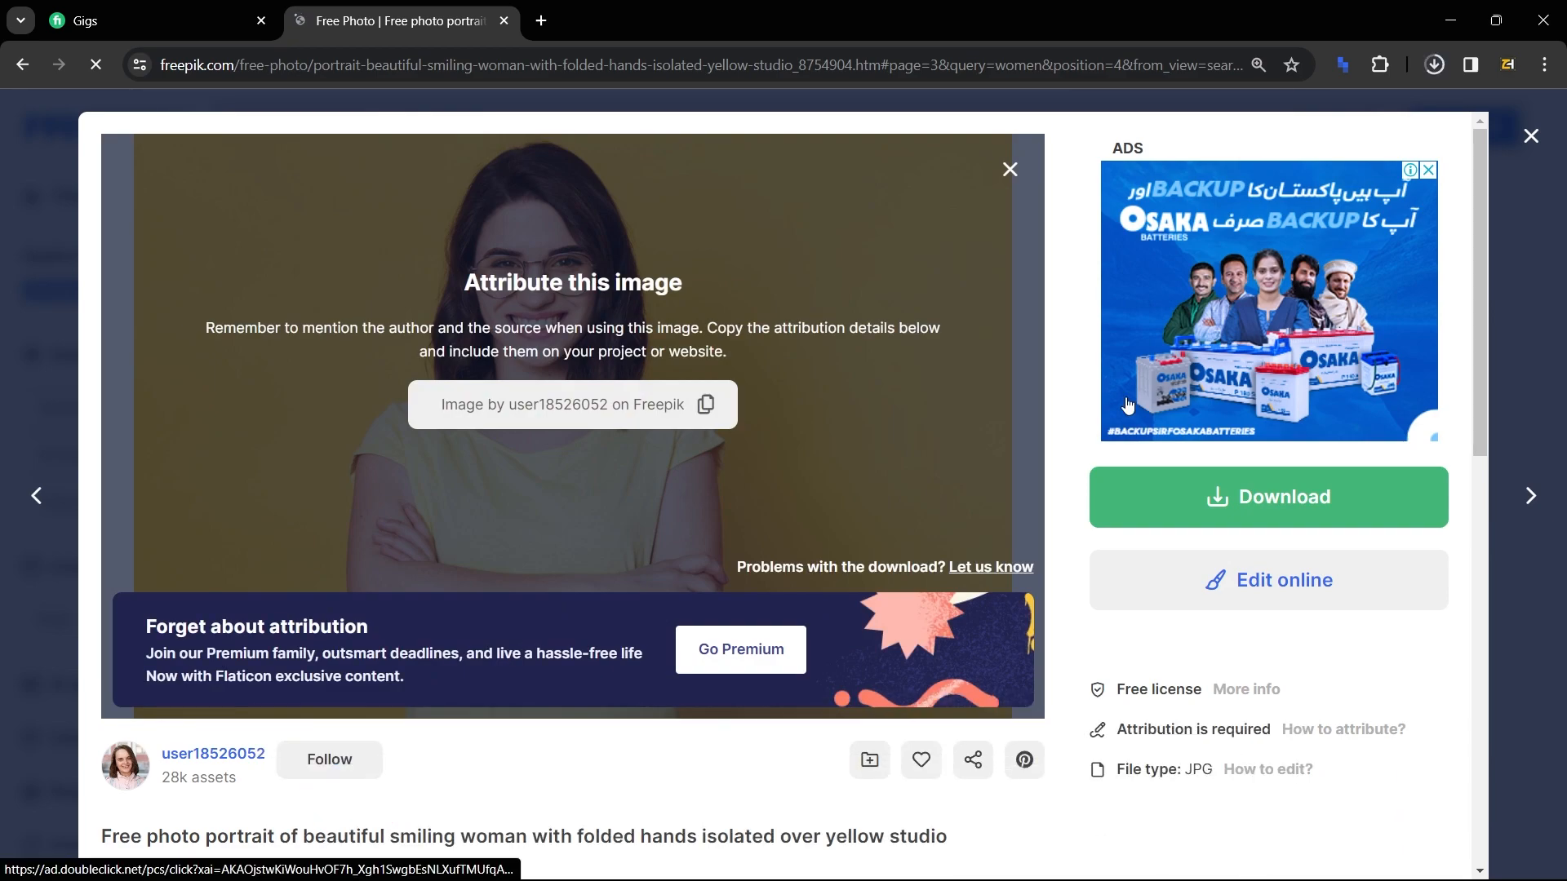
# - Switch to Photoshop, unlock the photo's background layer and add a layer mask that keeps only the woman
pyautogui.hotkey('alt', 'Tab')
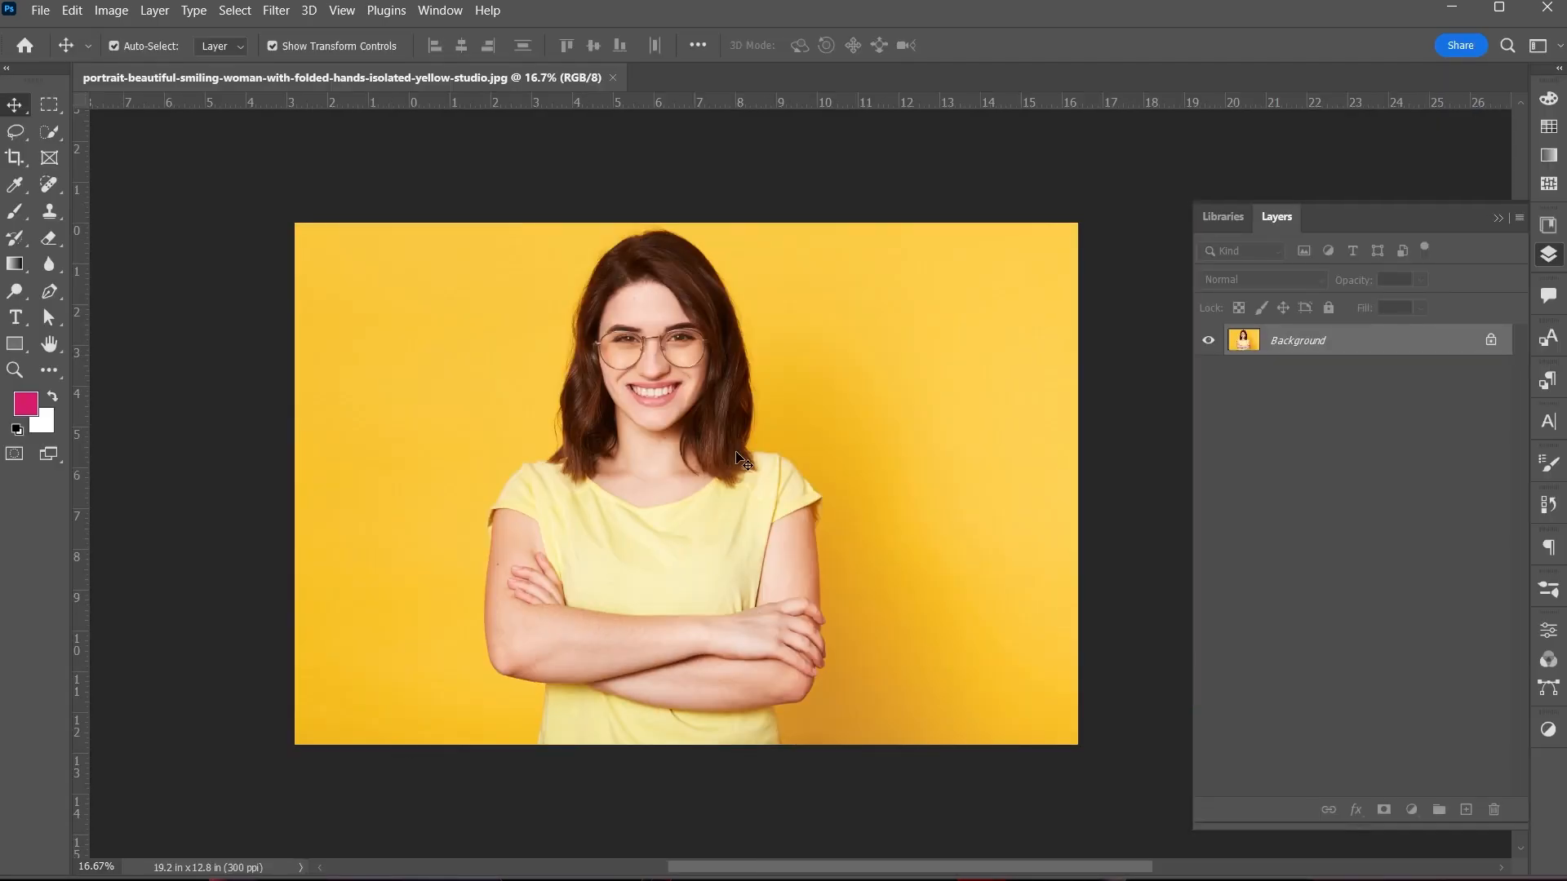
pyautogui.click(1491, 341)
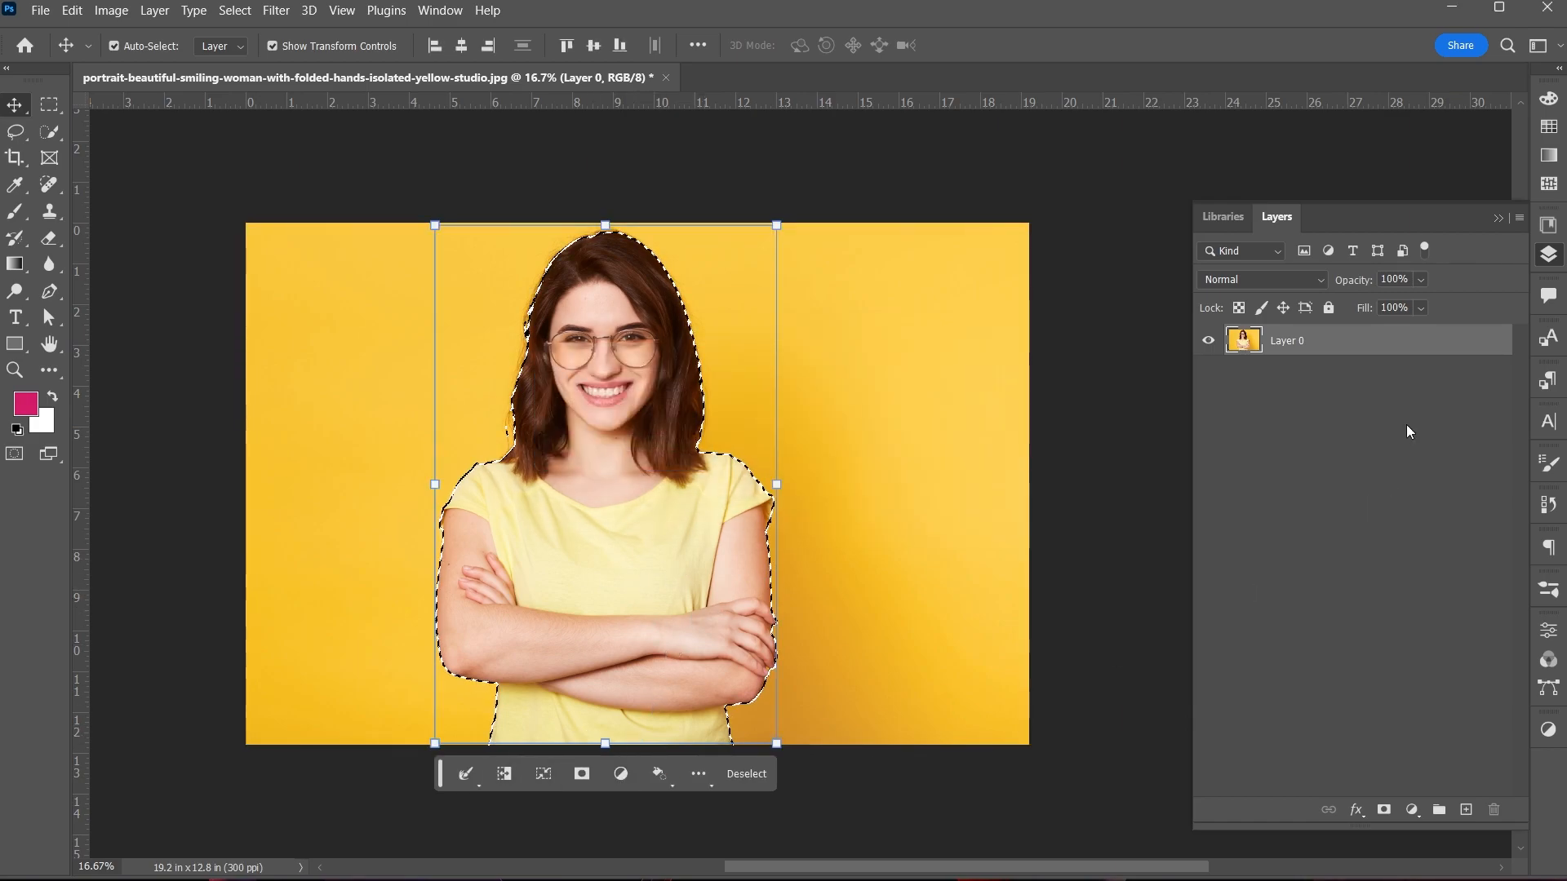
pyautogui.click(1387, 815)
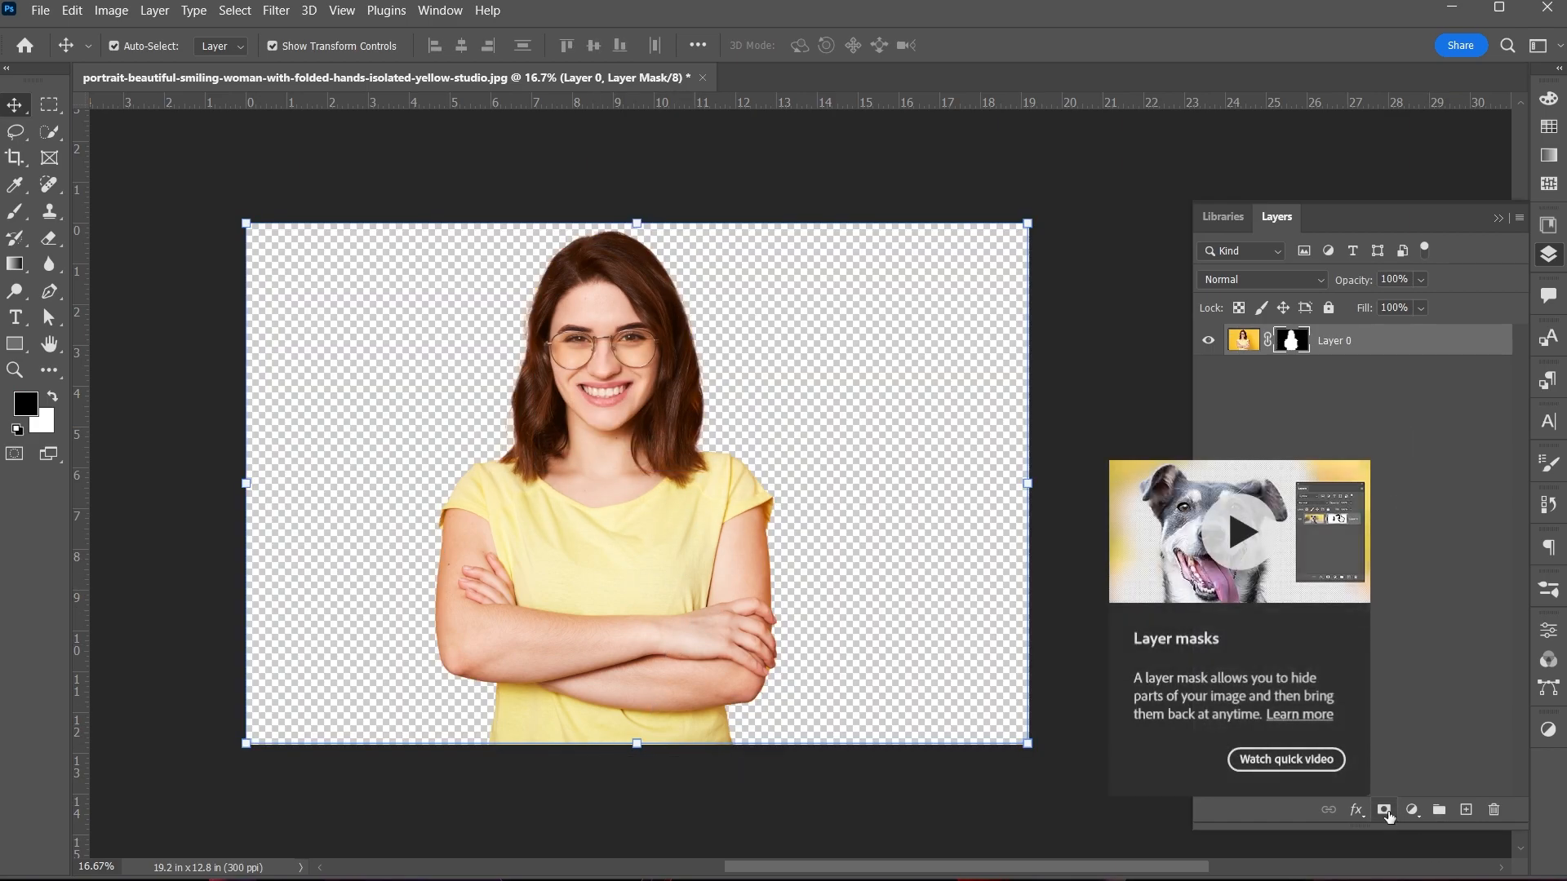
pyautogui.click(359, 192)
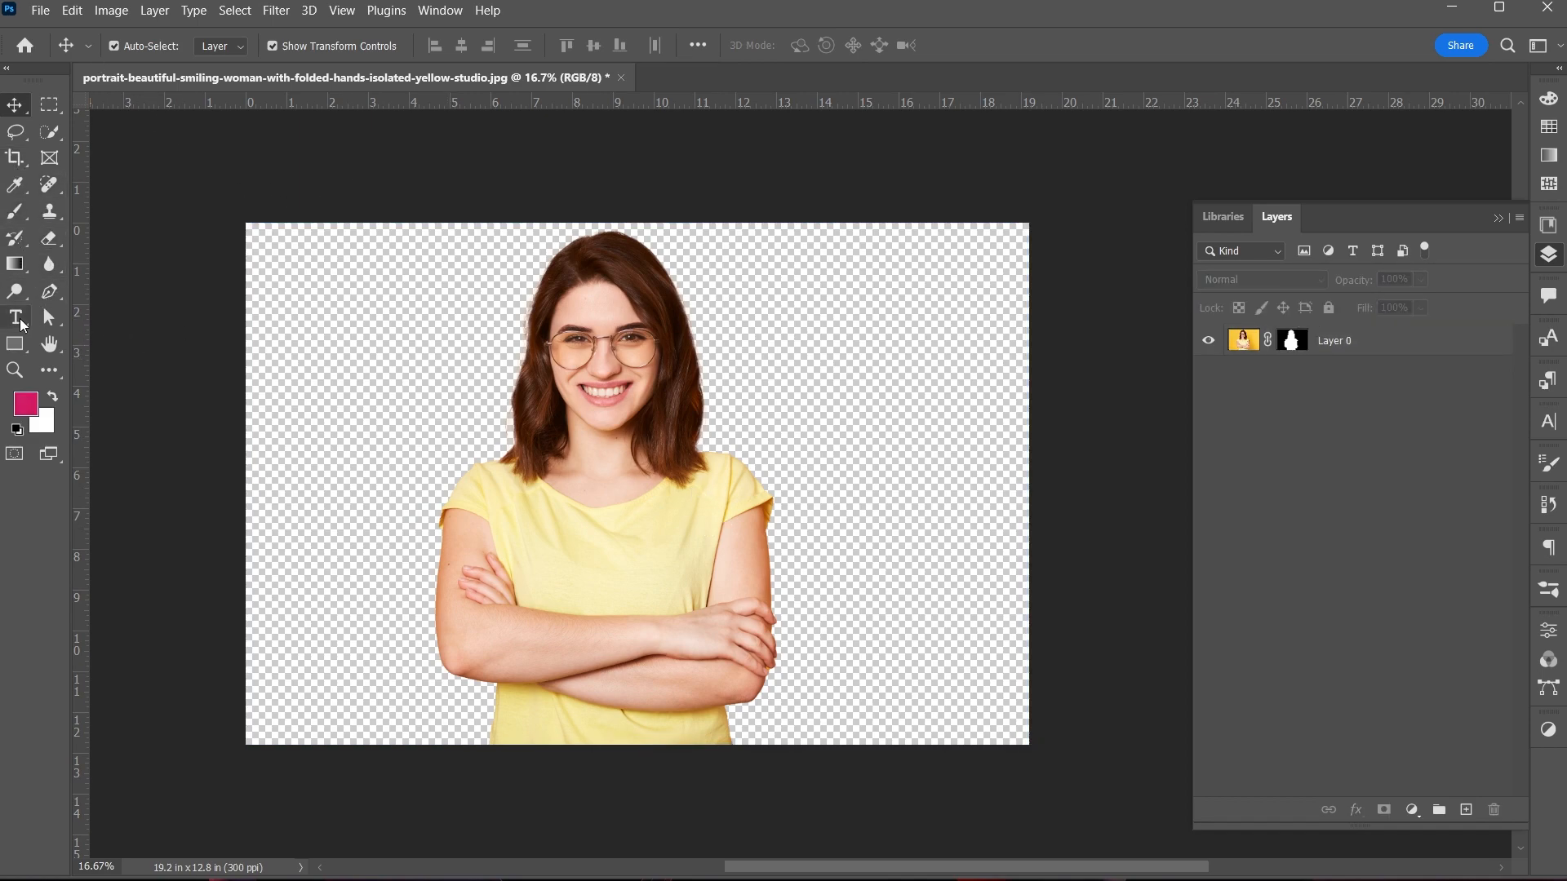
pyautogui.press('t')
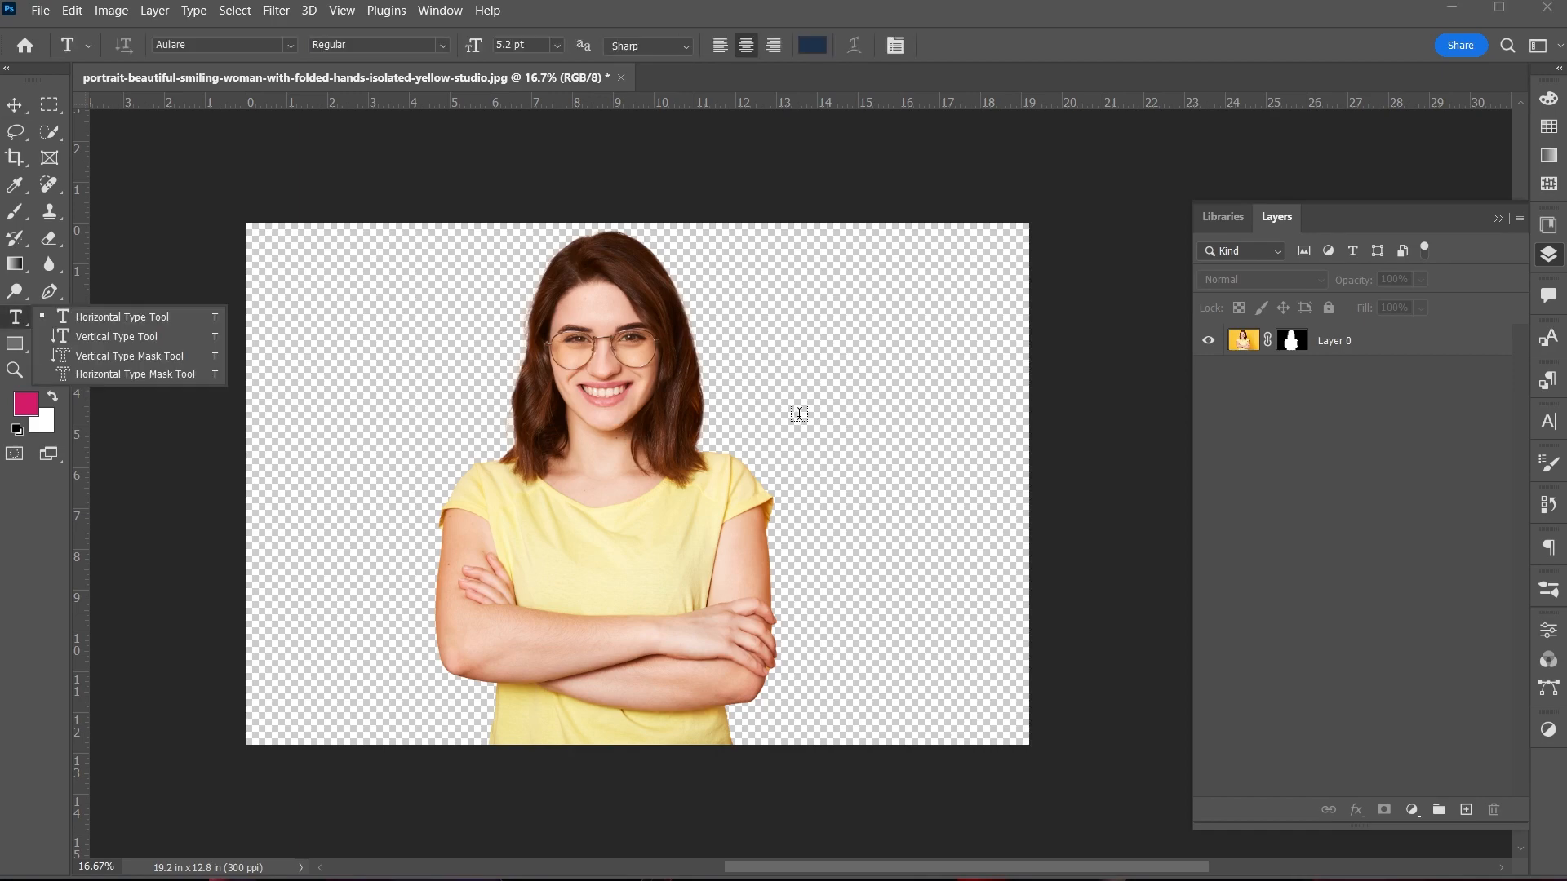
pyautogui.click(15, 104)
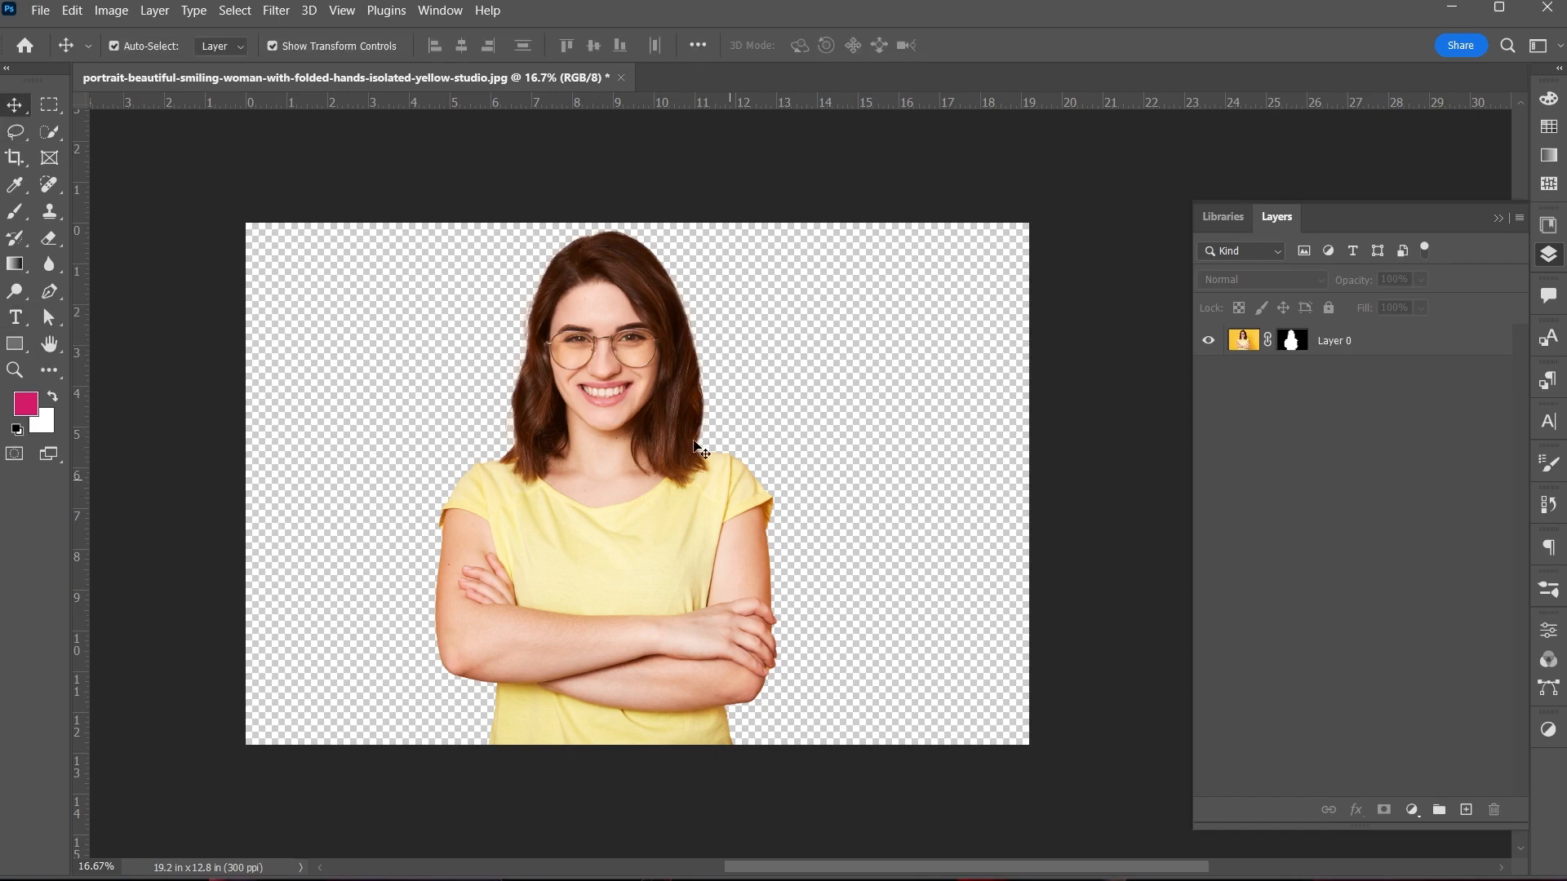
# - Try a light grey Color Overlay on a new empty layer beneath the woman's layer, and delete that layer
pyautogui.click(1466, 810)
pyautogui.moveTo(1293, 359); pyautogui.dragTo(1255, 376)
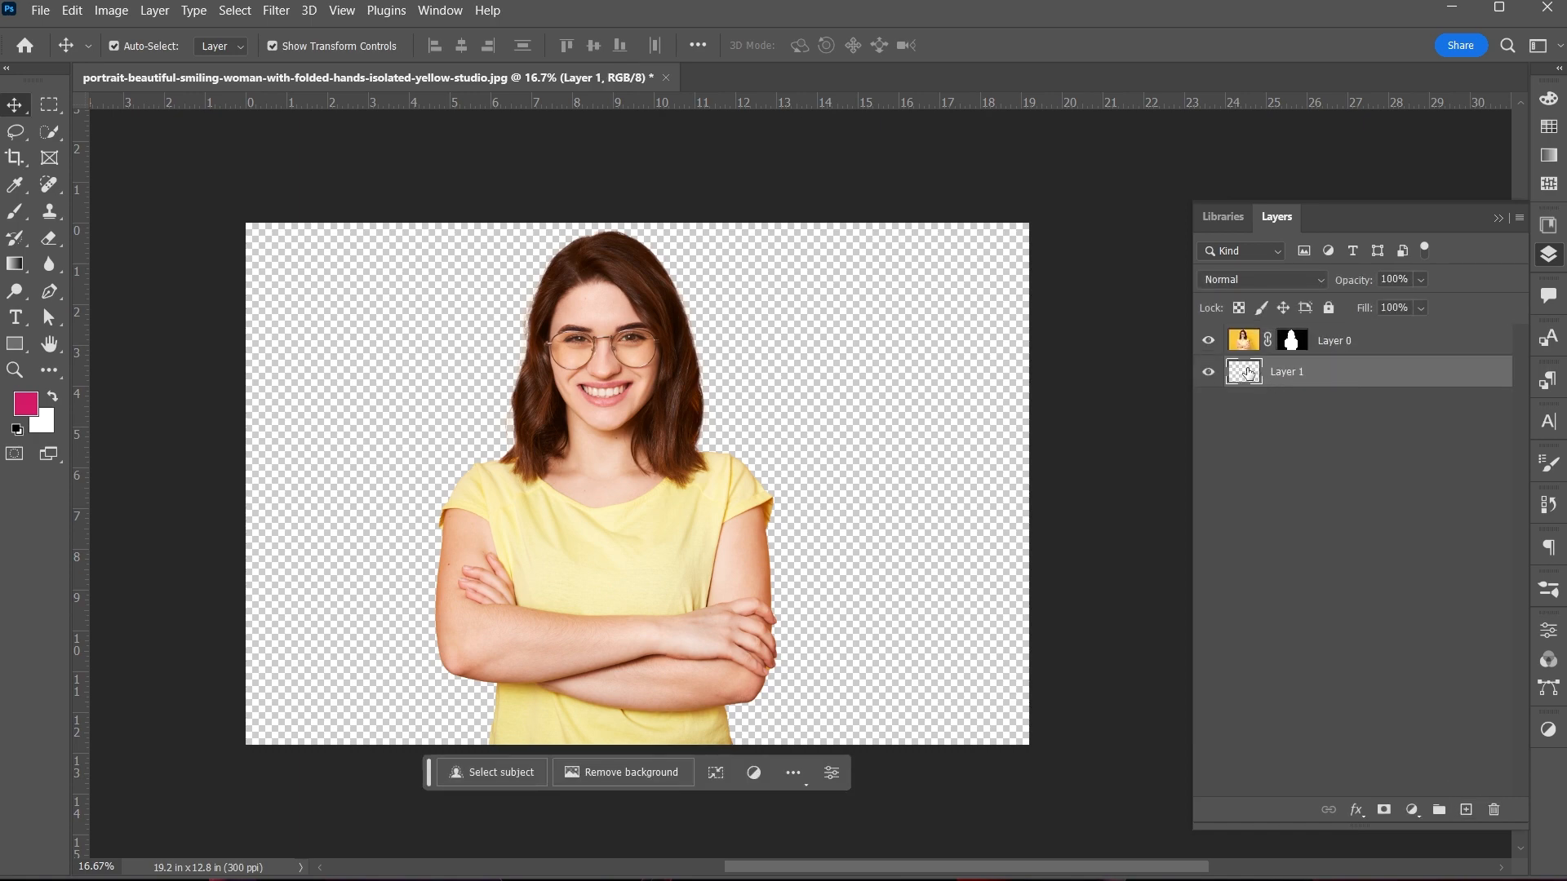
pyautogui.doubleClick(1247, 373)
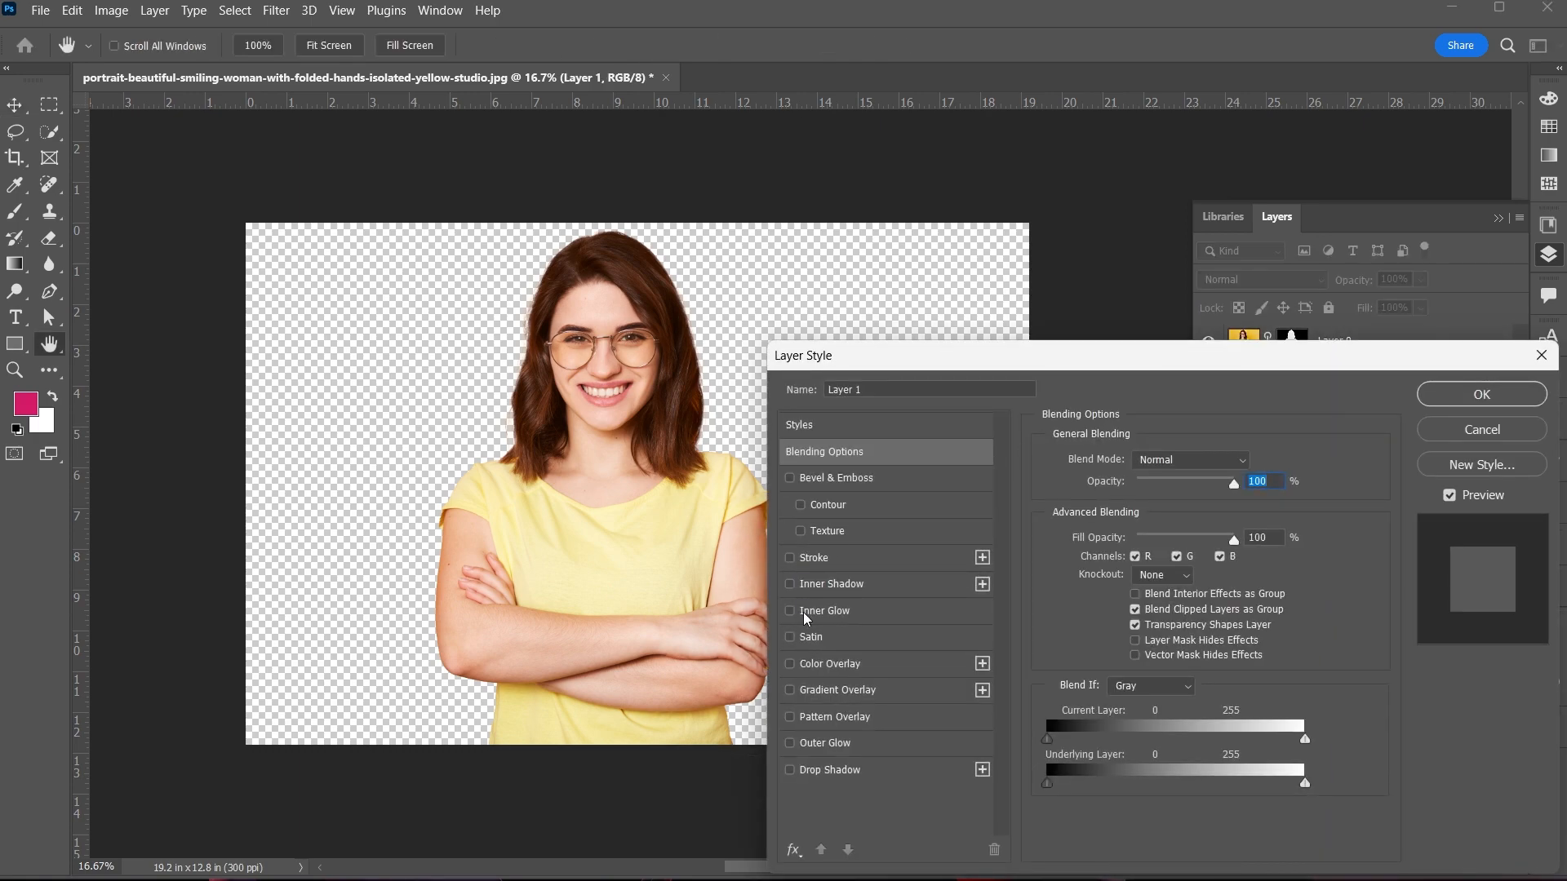
pyautogui.click(830, 664)
pyautogui.click(1254, 462)
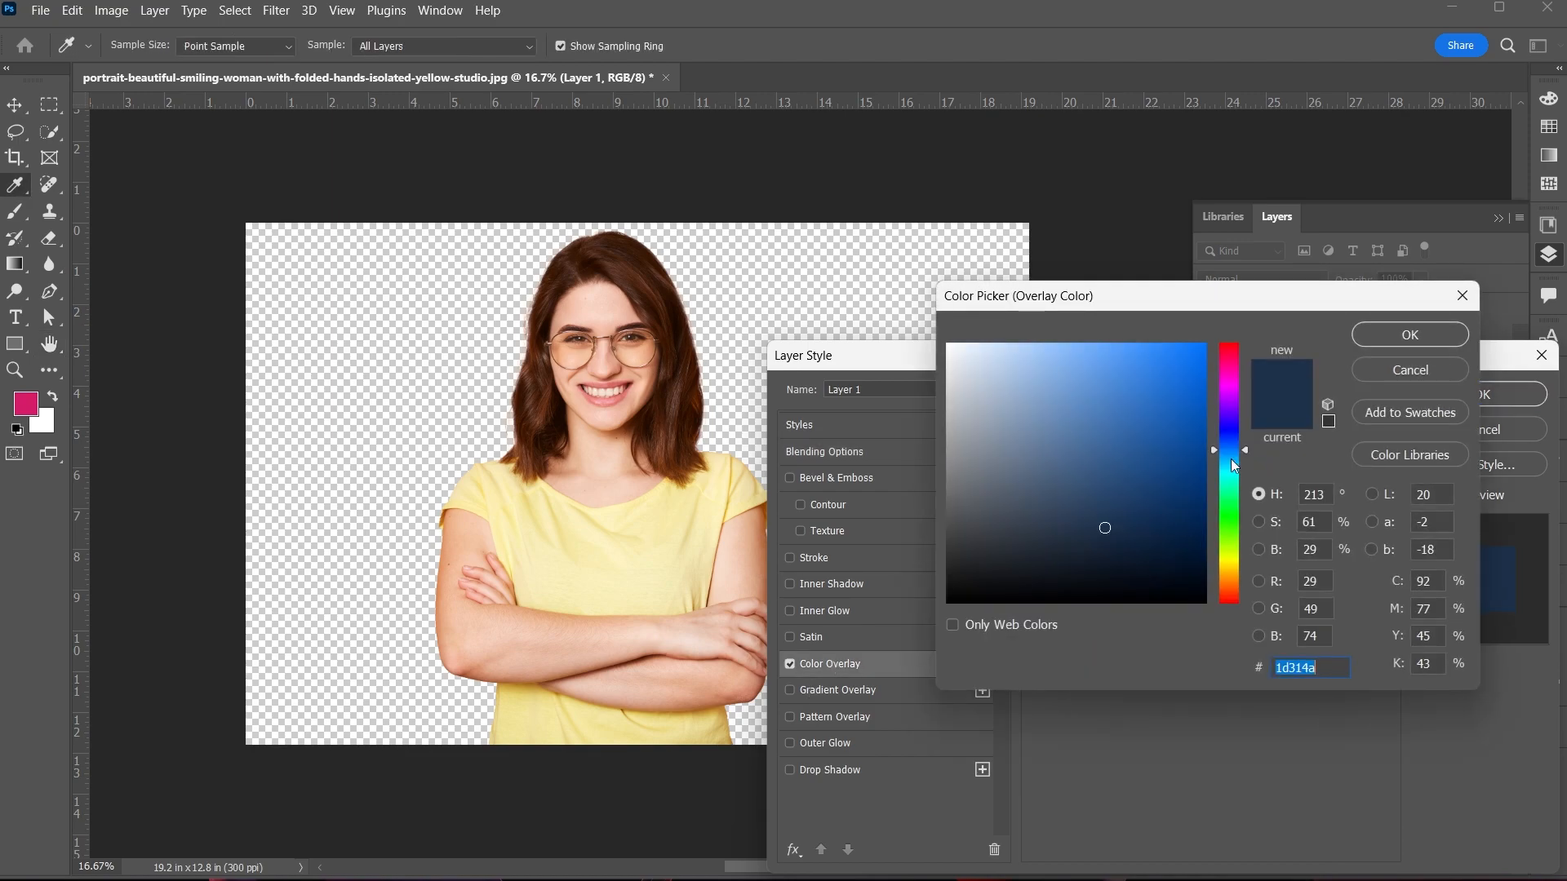
pyautogui.click(1229, 565)
pyautogui.moveTo(1229, 565); pyautogui.dragTo(1229, 574)
pyautogui.moveTo(1183, 483)
pyautogui.mouseDown()
pyautogui.moveTo(1182, 395)
pyautogui.moveTo(1023, 336)
pyautogui.moveTo(955, 383)
pyautogui.mouseUp()
pyautogui.click(1237, 559)
pyautogui.click(1395, 336)
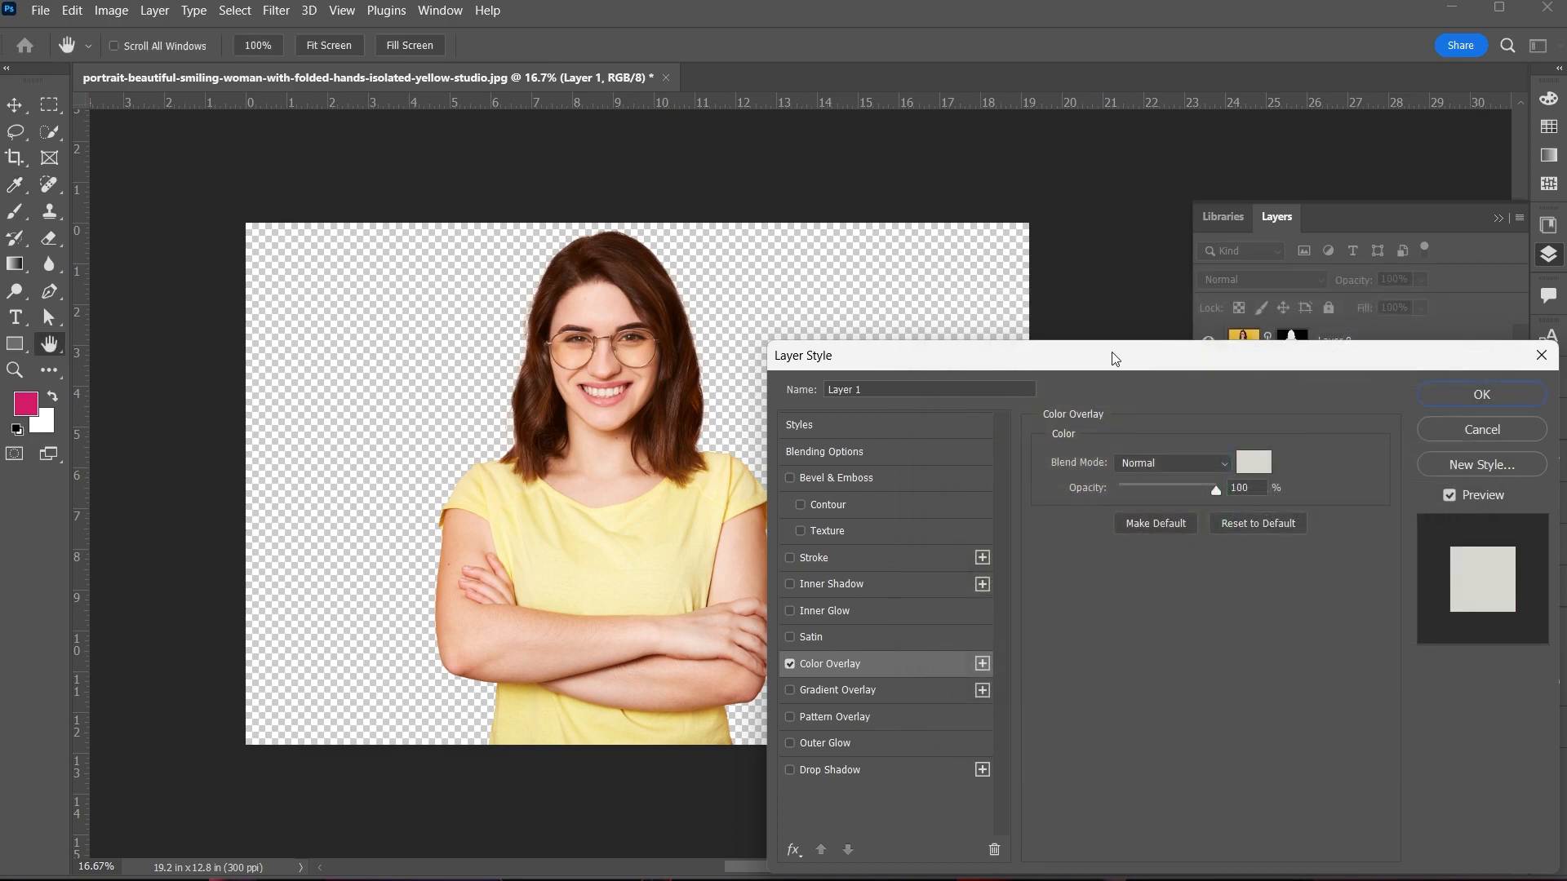
pyautogui.click(1519, 395)
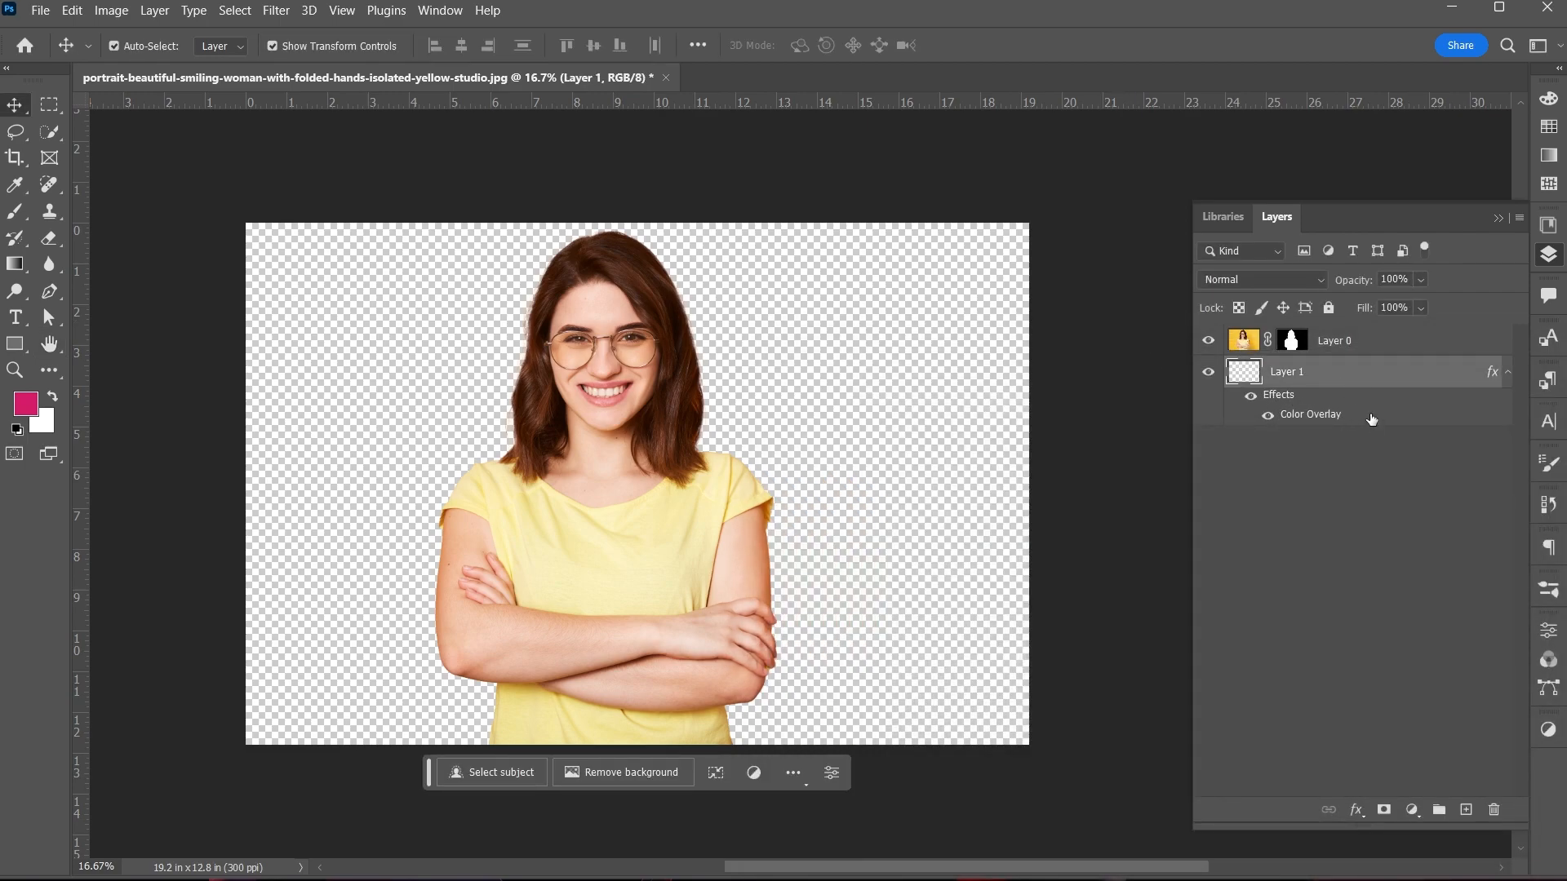
pyautogui.press('Delete')
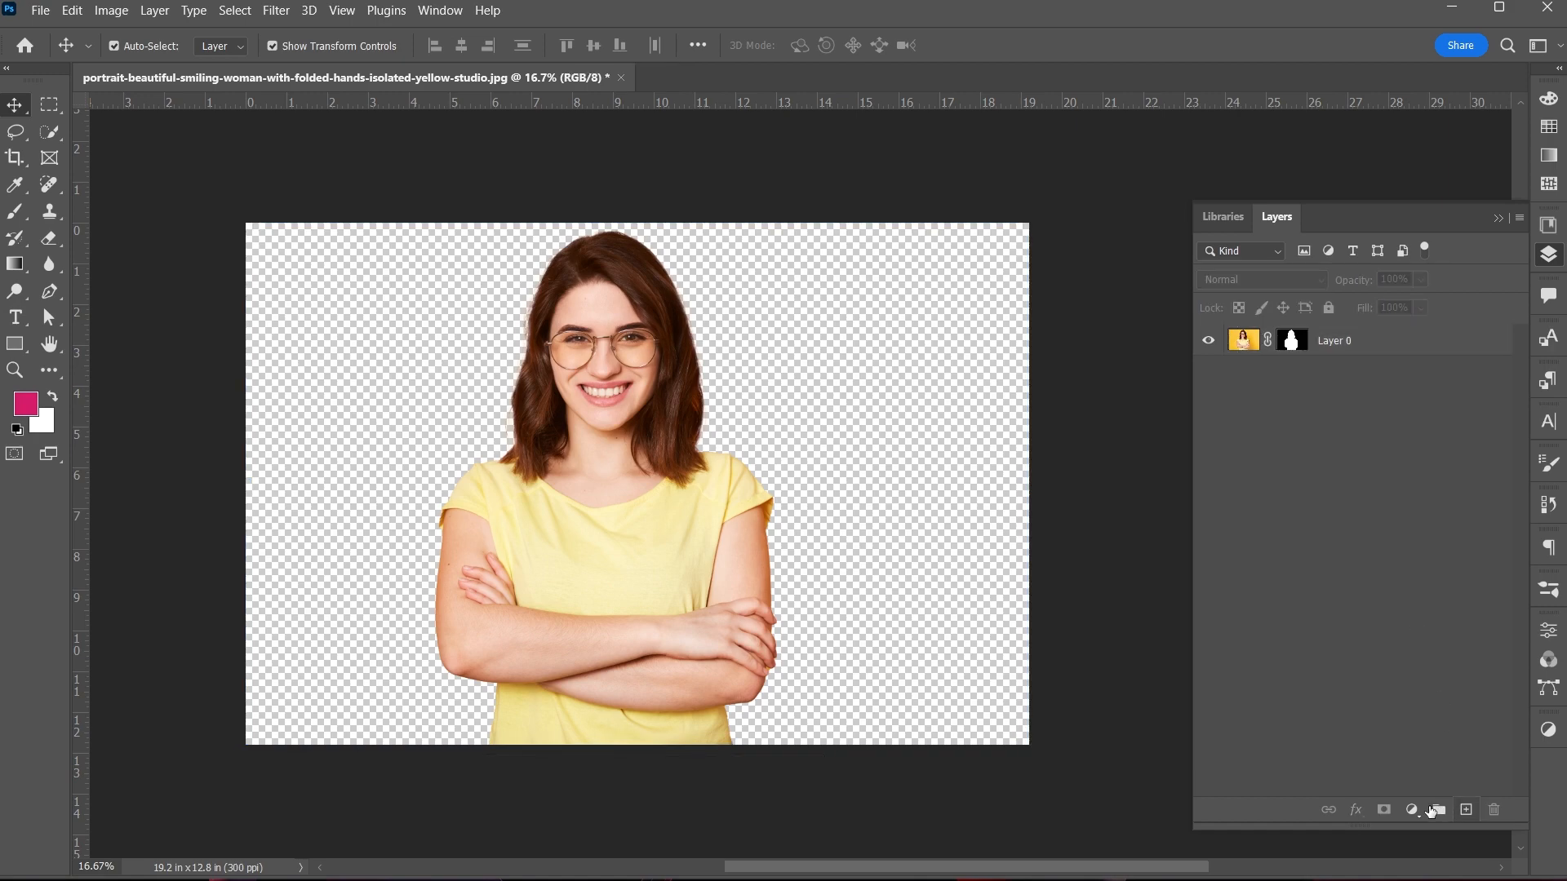
# - Add a light grey Solid Color fill (e1e1e1) beneath the woman's layer as the background
pyautogui.click(1465, 809)
pyautogui.moveTo(1322, 341); pyautogui.dragTo(1308, 389)
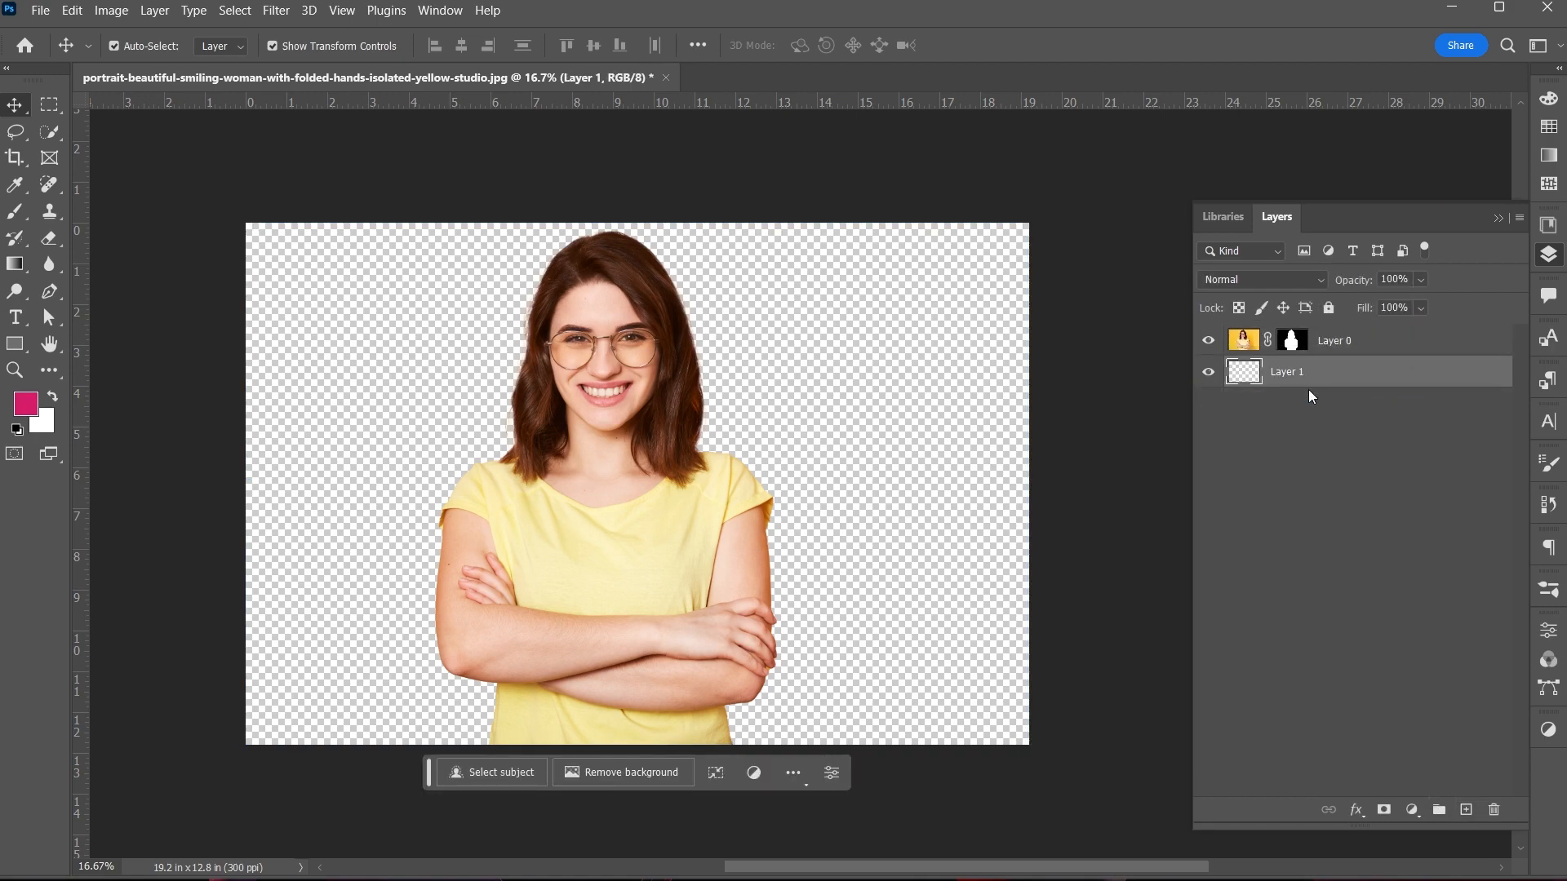
pyautogui.click(1410, 809)
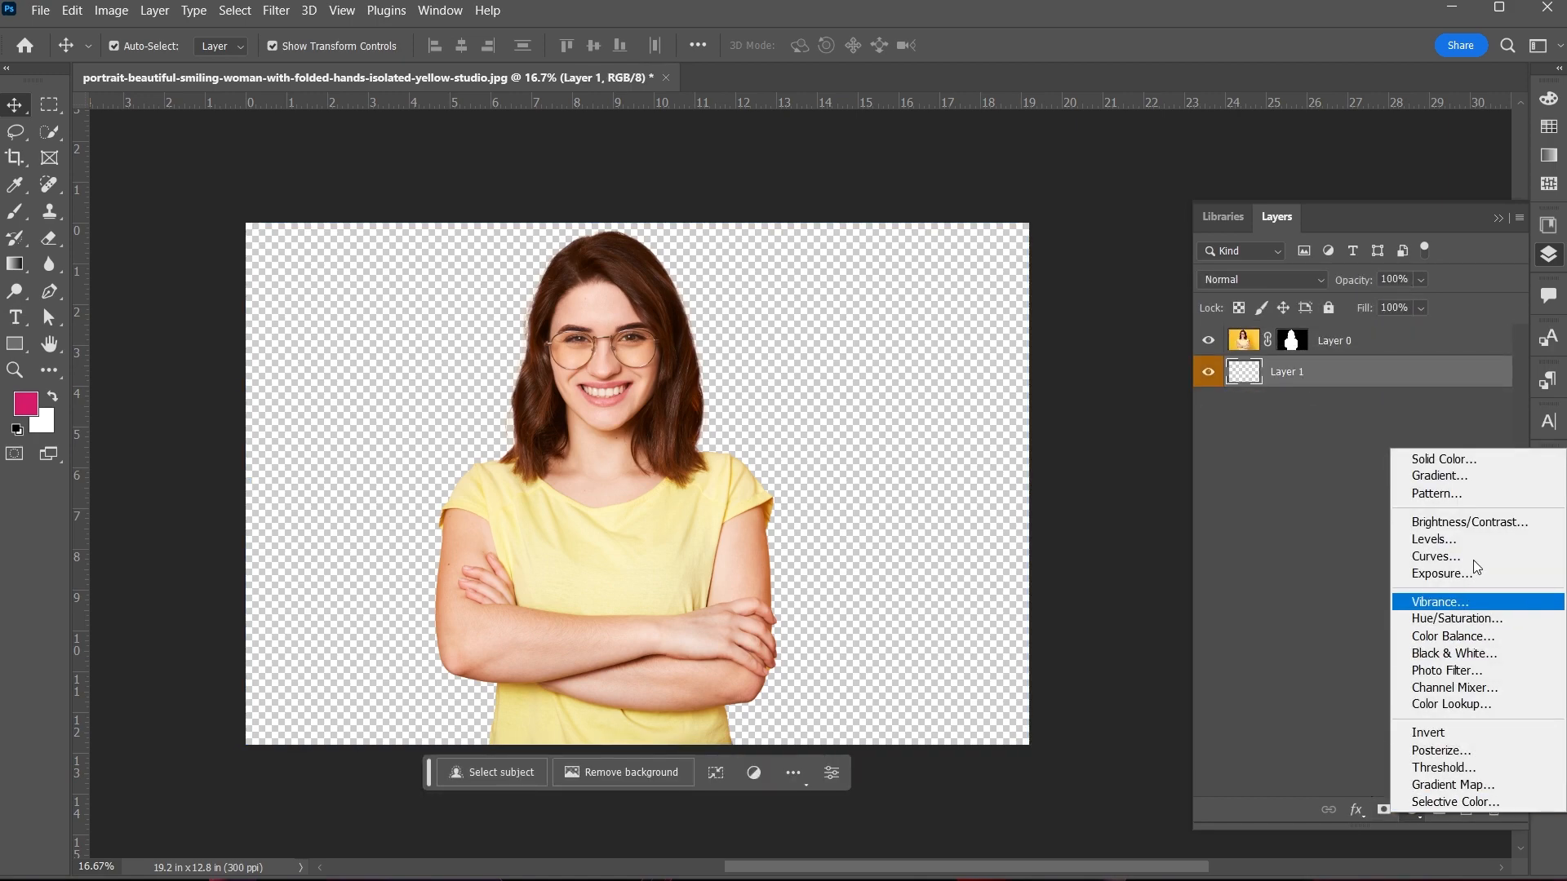
pyautogui.click(1471, 462)
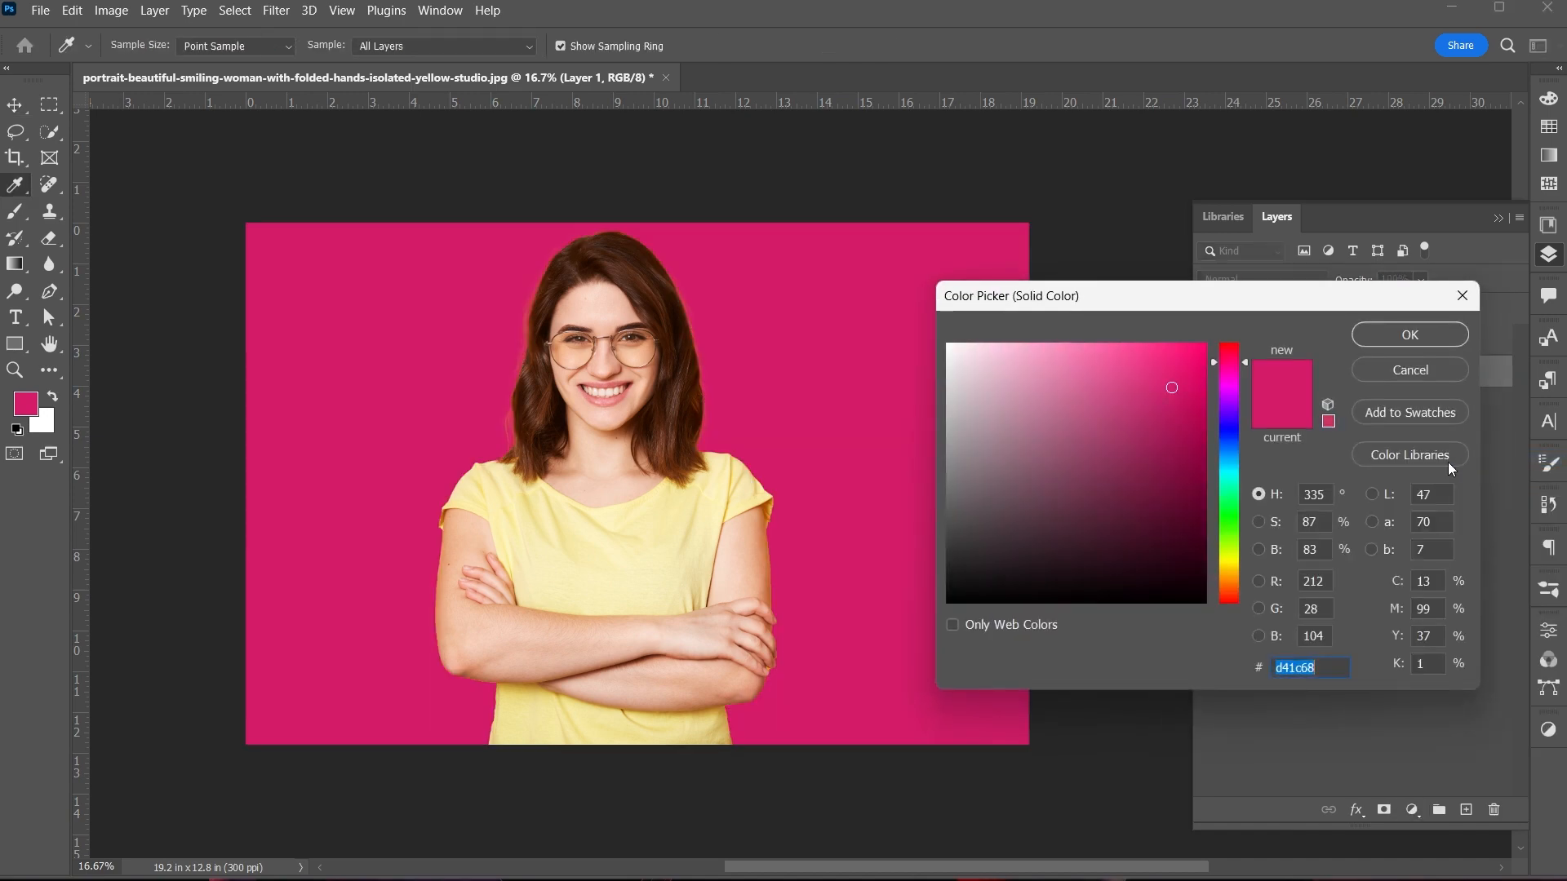
pyautogui.moveTo(1149, 402)
pyautogui.mouseDown()
pyautogui.moveTo(951, 342)
pyautogui.moveTo(917, 392)
pyautogui.moveTo(919, 364)
pyautogui.mouseUp()
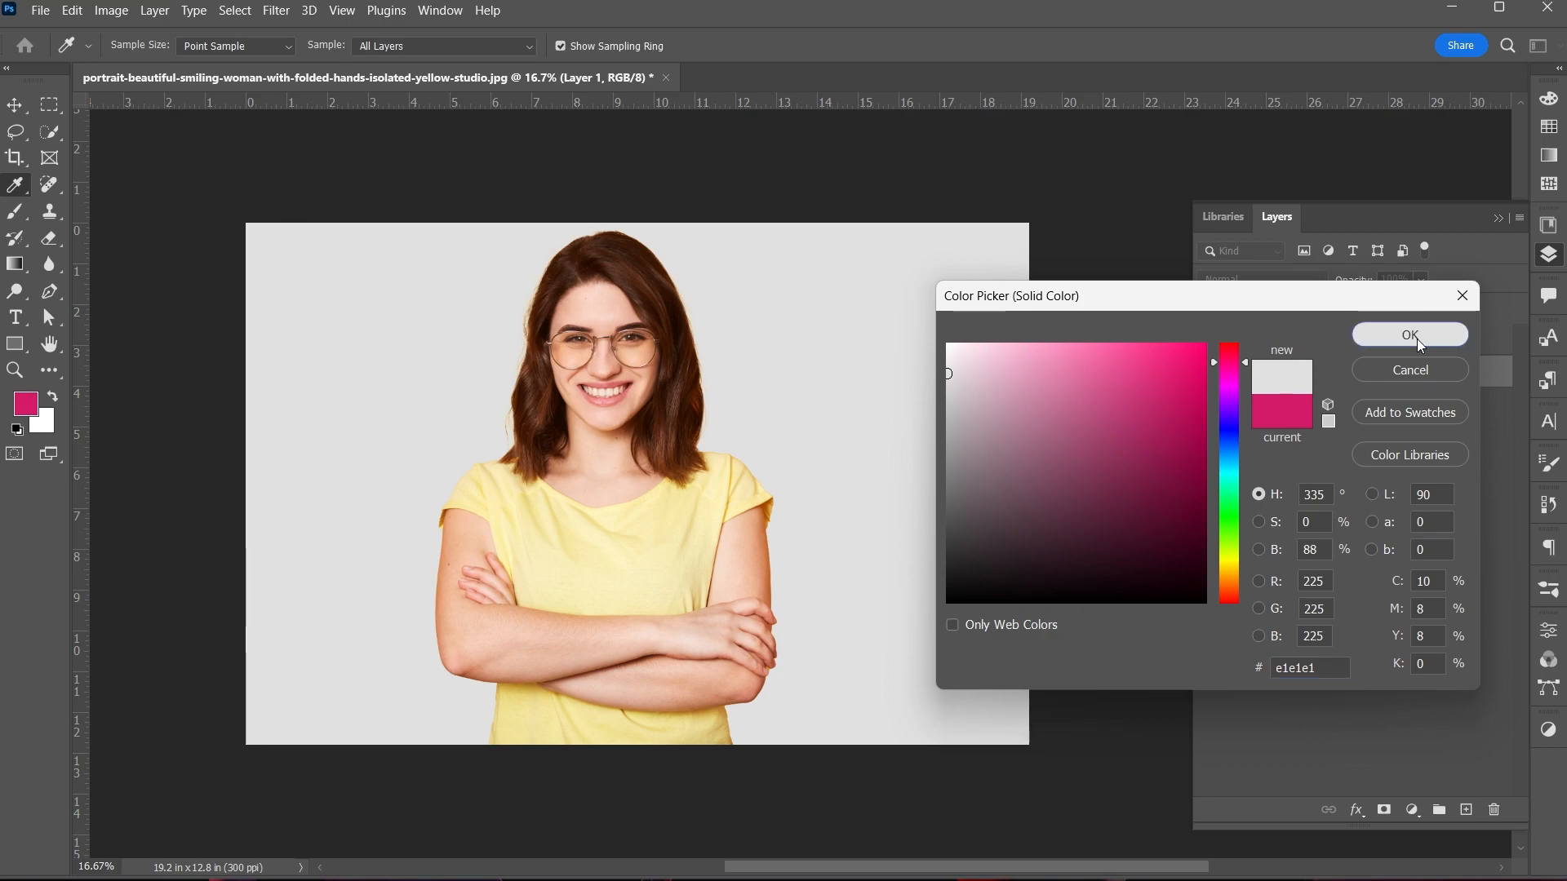
pyautogui.click(1417, 339)
pyautogui.click(1289, 416)
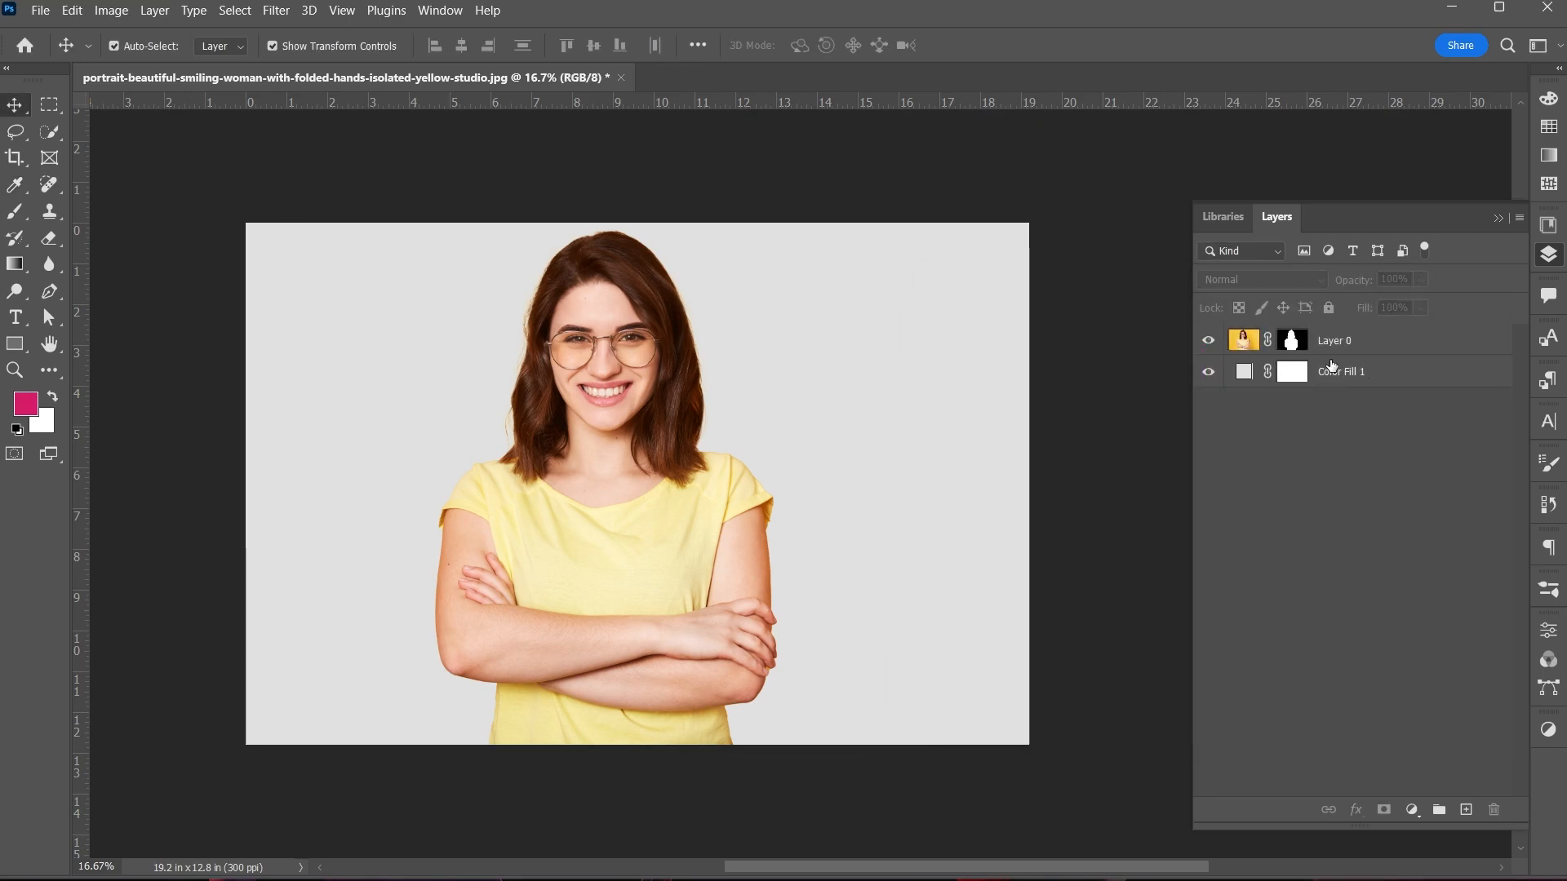
# - Add a dark blue letter A in the Auliare font above the woman's layer
pyautogui.click(1457, 344)
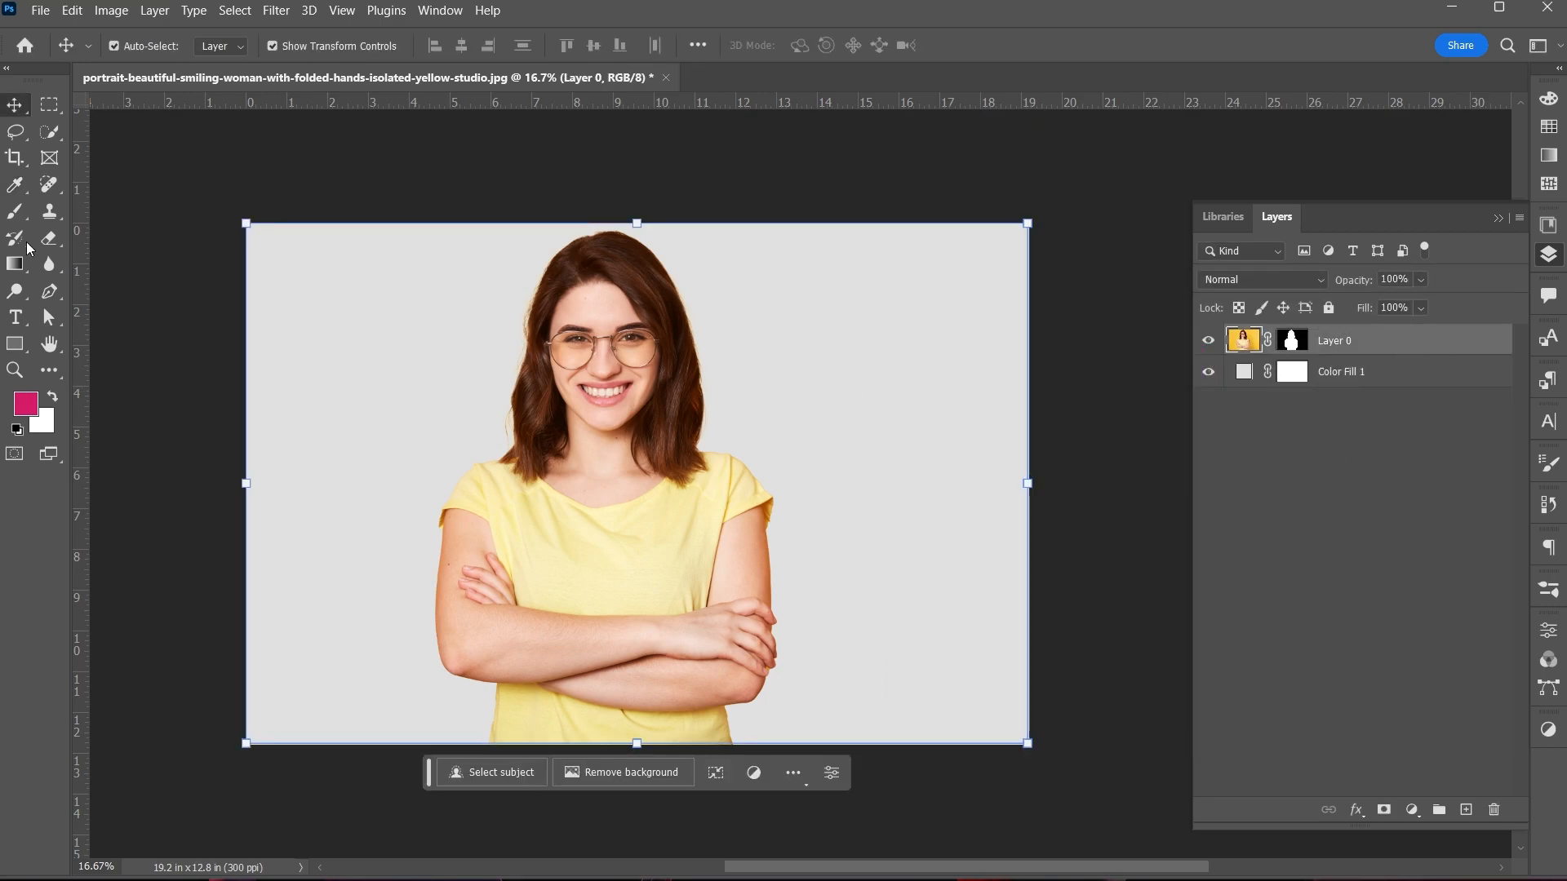
pyautogui.click(15, 317)
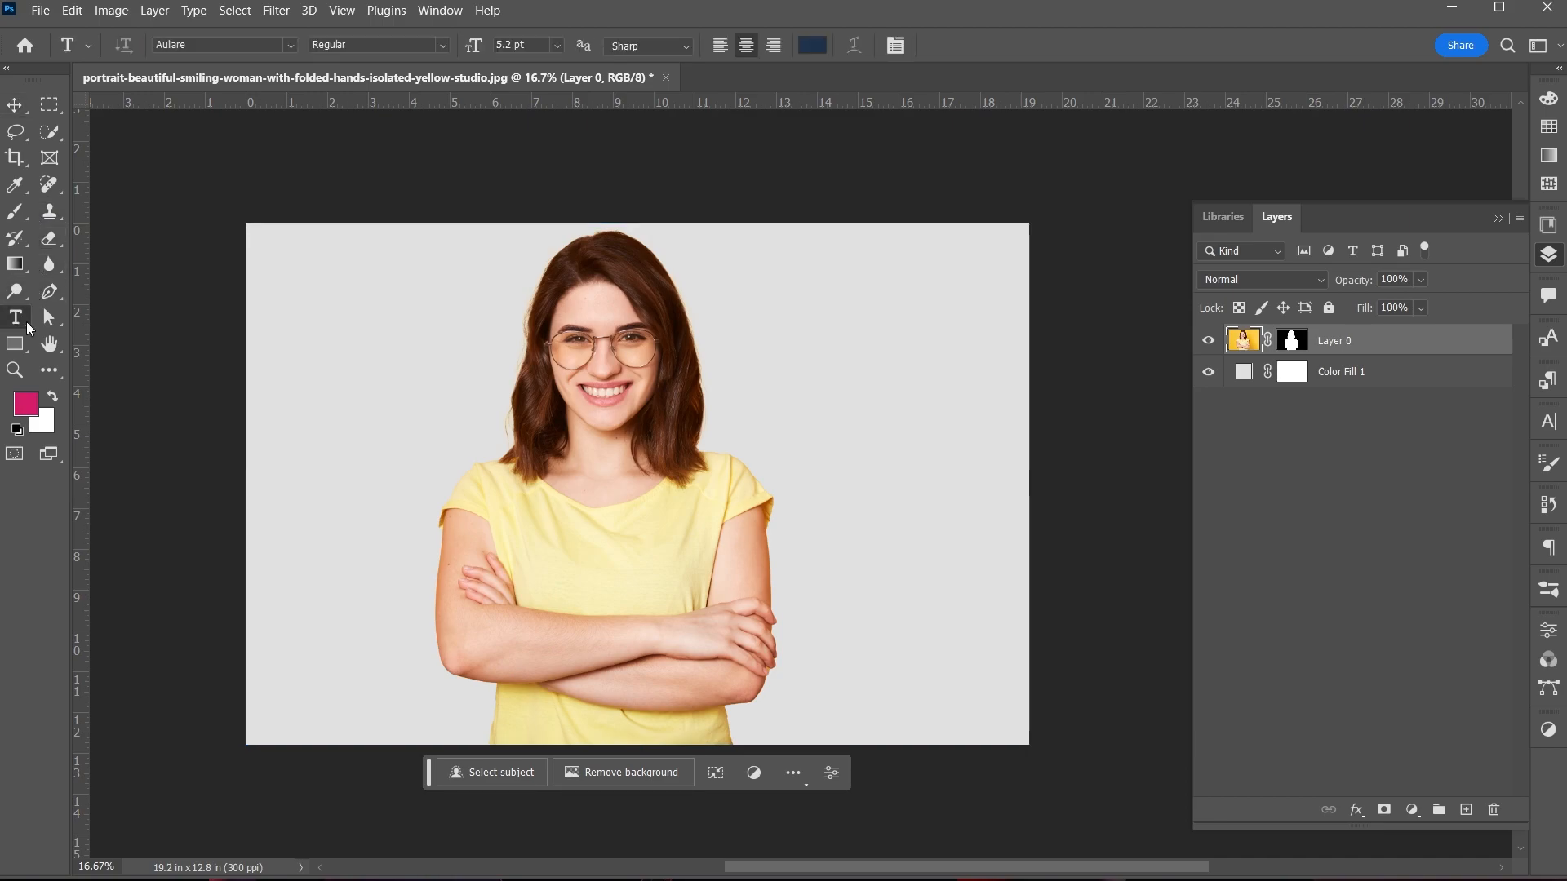
pyautogui.click(383, 376)
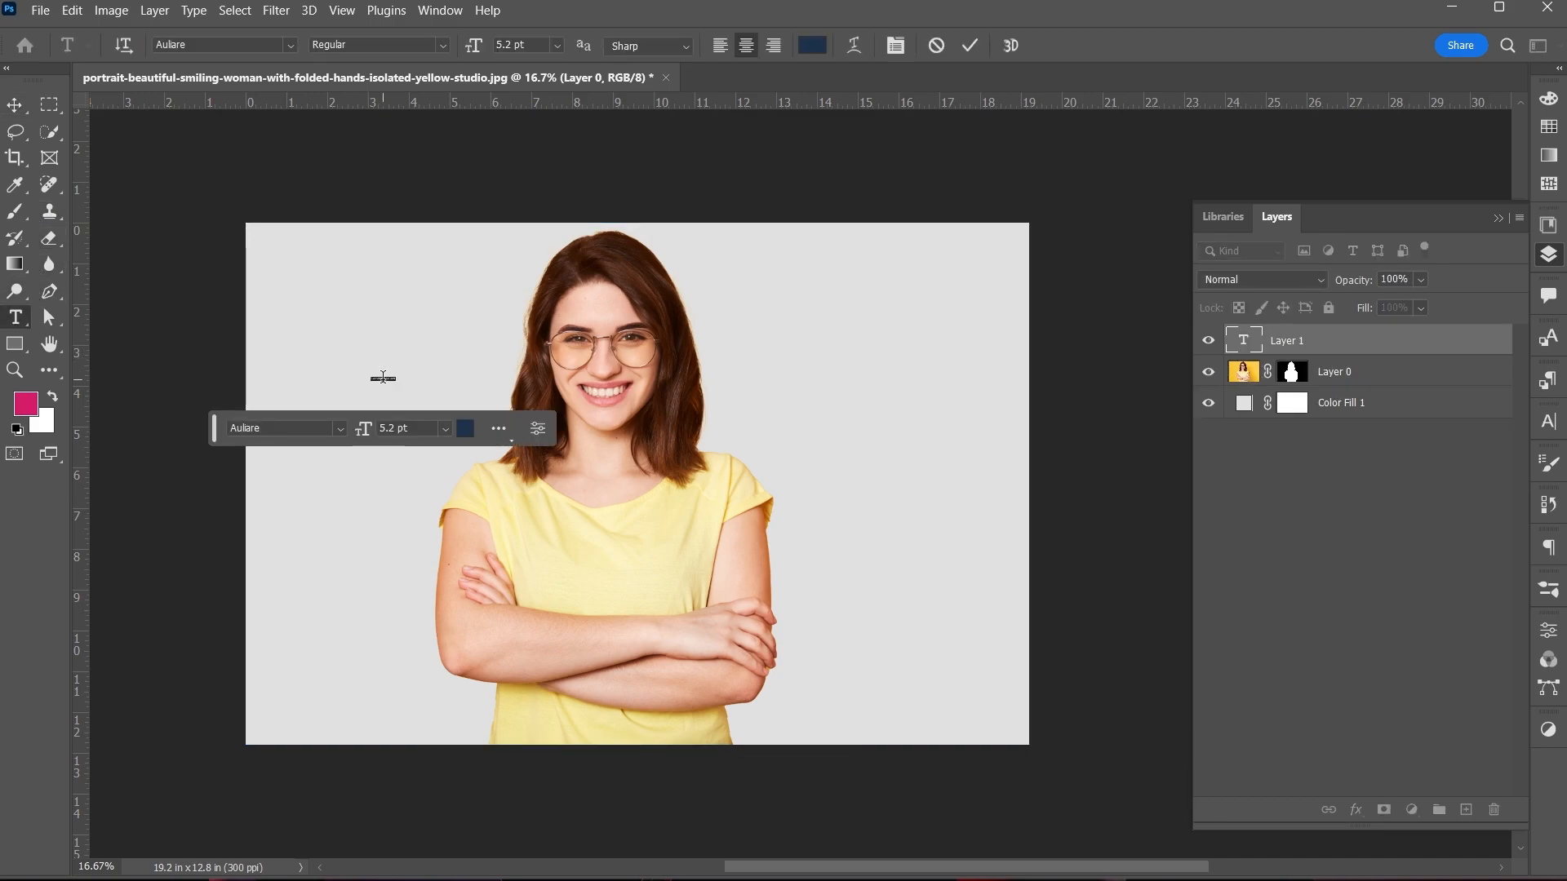
pyautogui.click(970, 47)
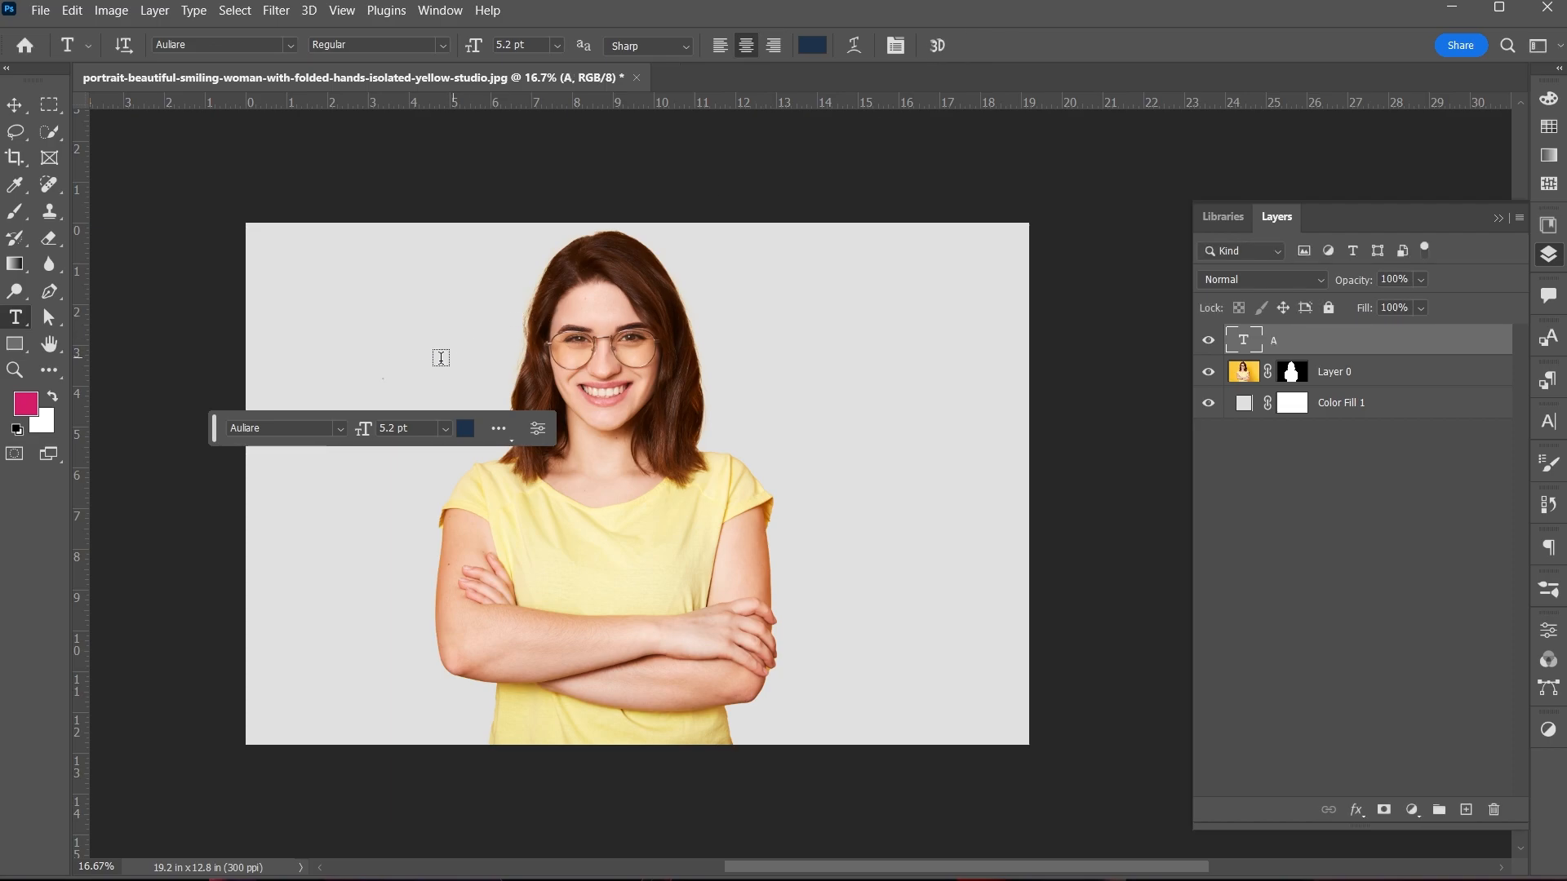
# - Enlarge the letter A to about 841 pt and position it centred over the woman
pyautogui.press('v')
pyautogui.moveTo(385, 381); pyautogui.dragTo(767, 615)
pyautogui.moveTo(611, 607); pyautogui.dragTo(659, 565)
pyautogui.moveTo(816, 550); pyautogui.dragTo(882, 542)
pyautogui.moveTo(673, 535)
pyautogui.mouseDown()
pyautogui.moveTo(602, 534)
pyautogui.moveTo(669, 510)
pyautogui.mouseUp()
pyautogui.click(1006, 44)
# - Move the letter's layer beneath the woman's layer and rename it Text
pyautogui.moveTo(1380, 370); pyautogui.dragTo(1335, 334)
pyautogui.doubleClick(1275, 371)
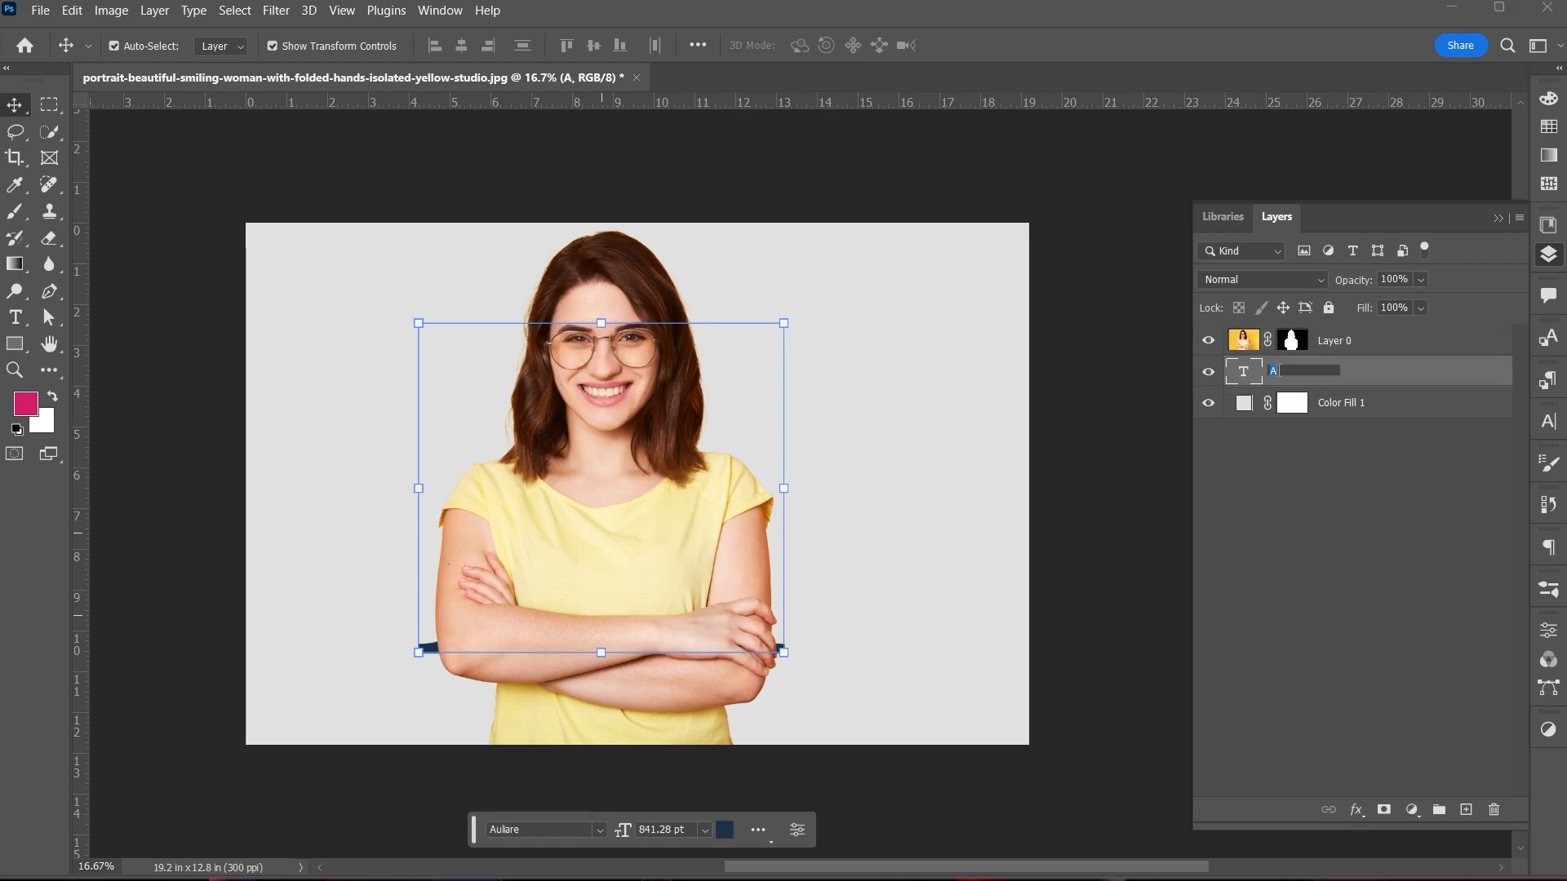
pyautogui.write('Text')
pyautogui.press('Return')
pyautogui.click(1308, 563)
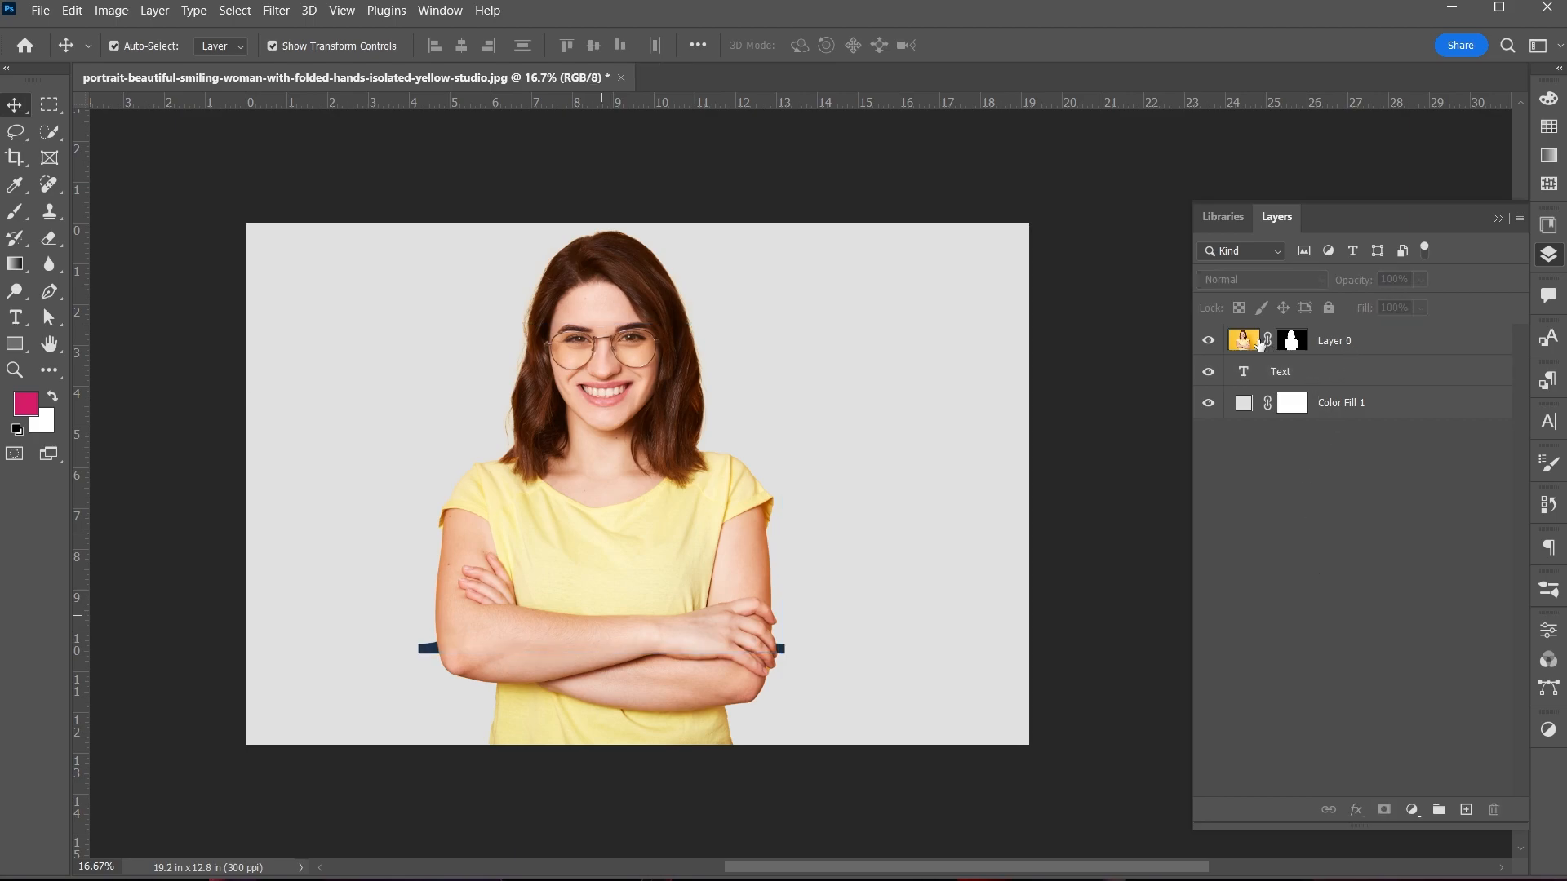
# - Scale the woman down to about 75% and place her over the right half of the A, level with its base
pyautogui.click(1260, 344)
pyautogui.moveTo(636, 223); pyautogui.dragTo(713, 549)
pyautogui.moveTo(726, 335); pyautogui.dragTo(742, 263)
pyautogui.moveTo(738, 457)
pyautogui.mouseDown()
pyautogui.moveTo(723, 543)
pyautogui.moveTo(717, 455)
pyautogui.mouseUp()
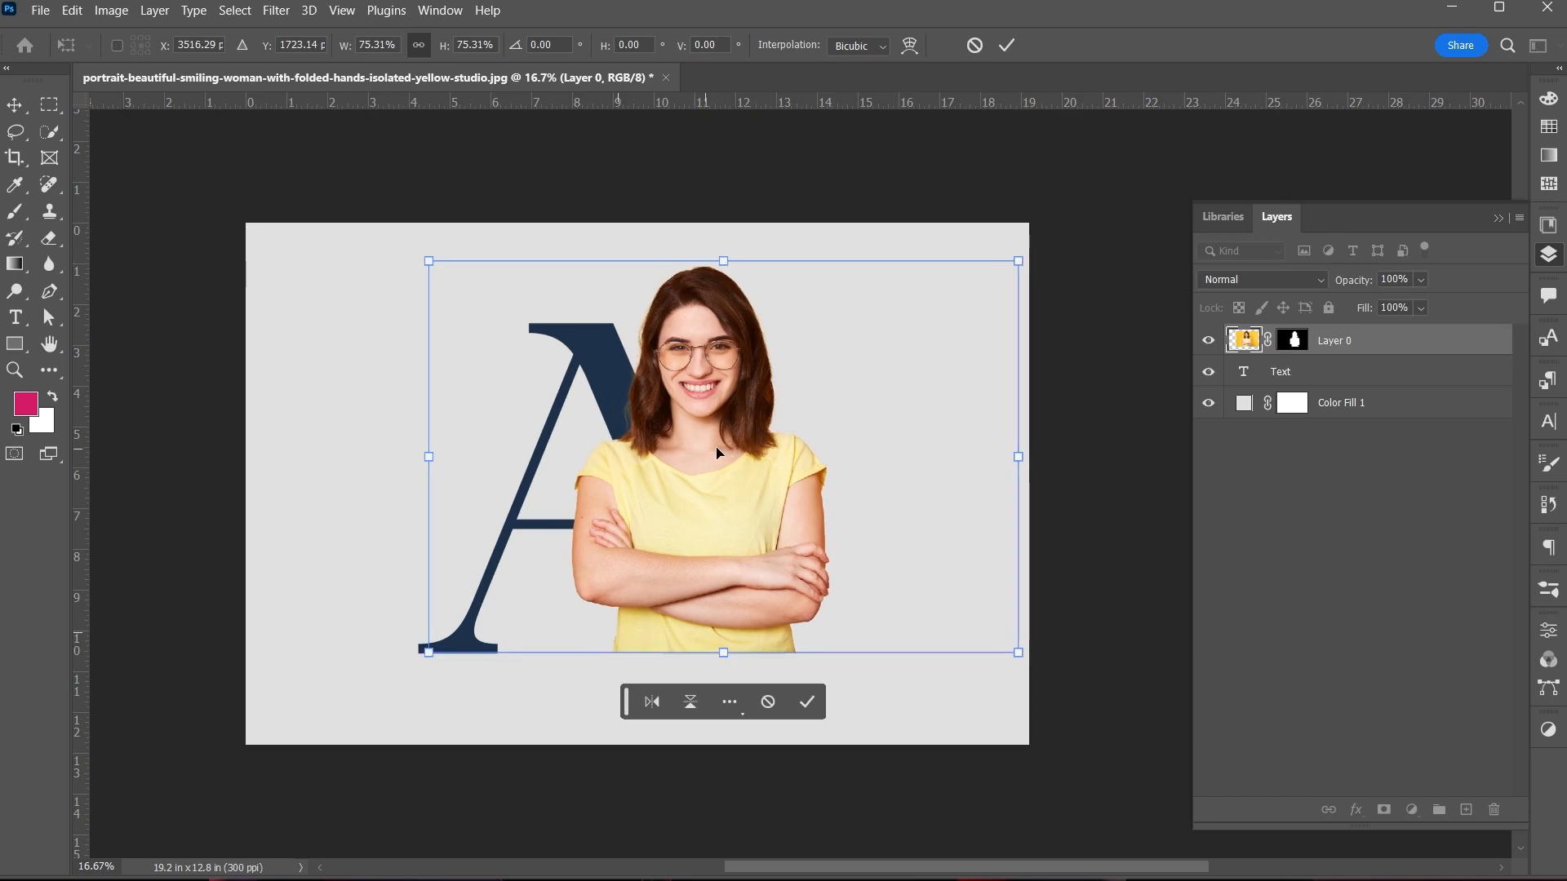
pyautogui.click(1008, 47)
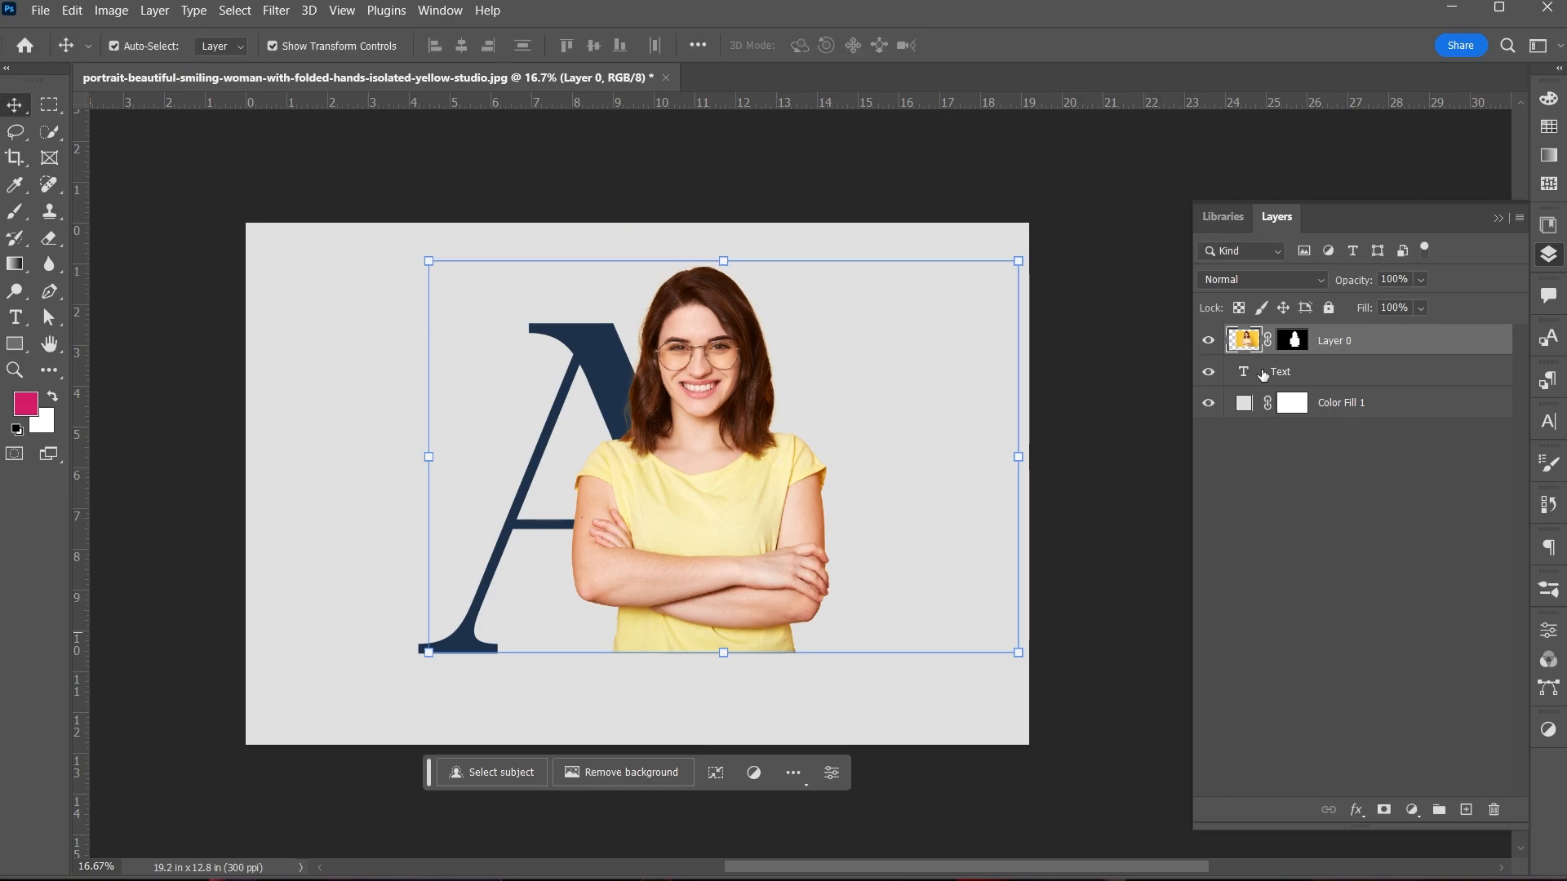
pyautogui.keyDown('ctrl'); pyautogui.click(1267, 374); pyautogui.keyUp('ctrl')
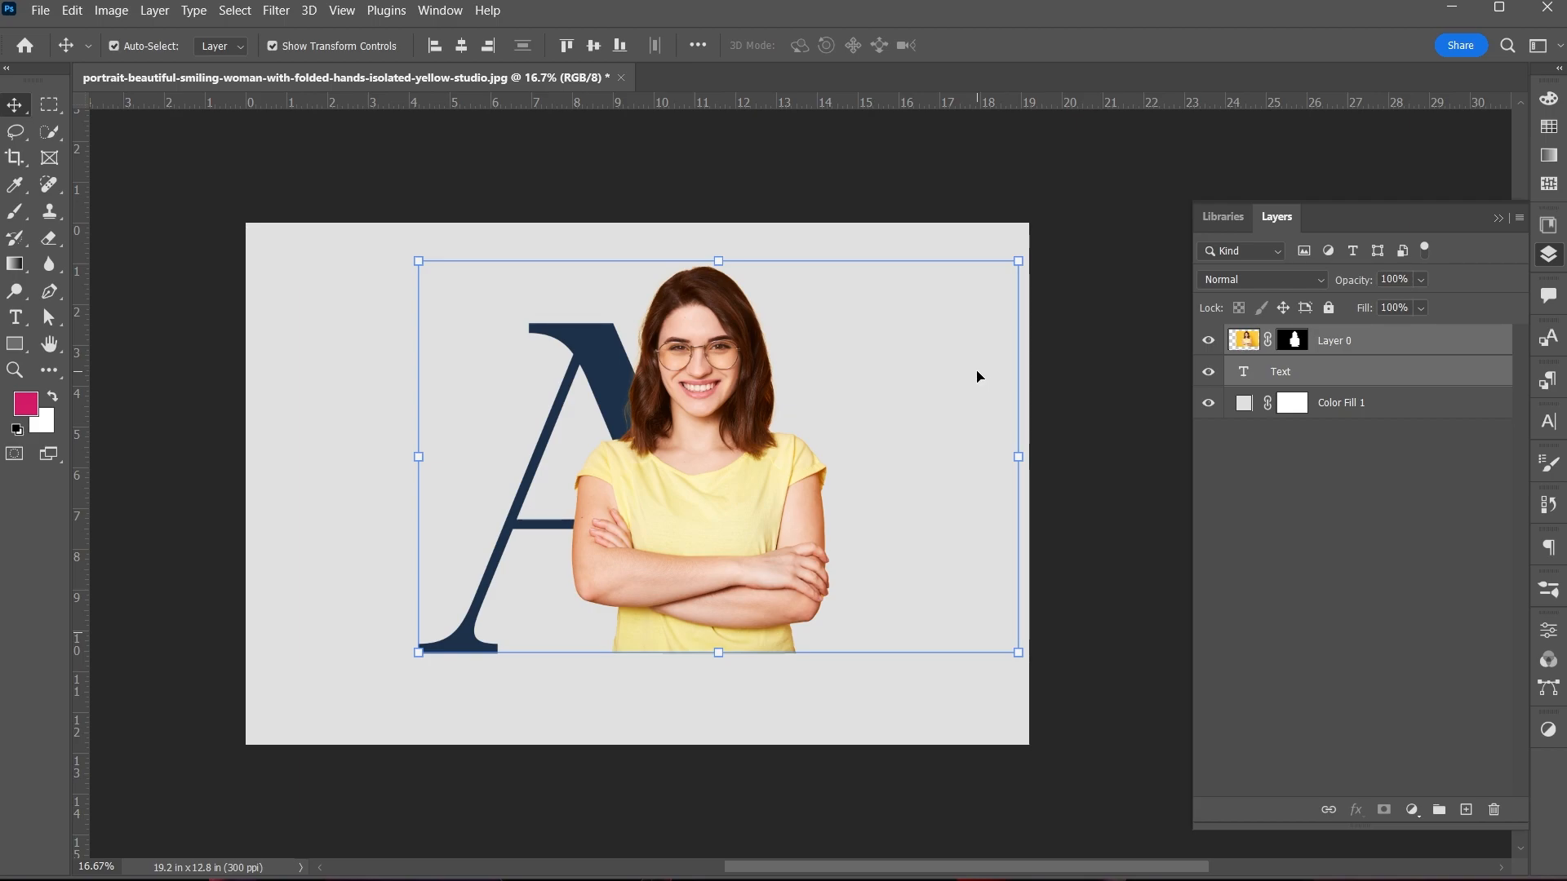
pyautogui.click(1293, 374)
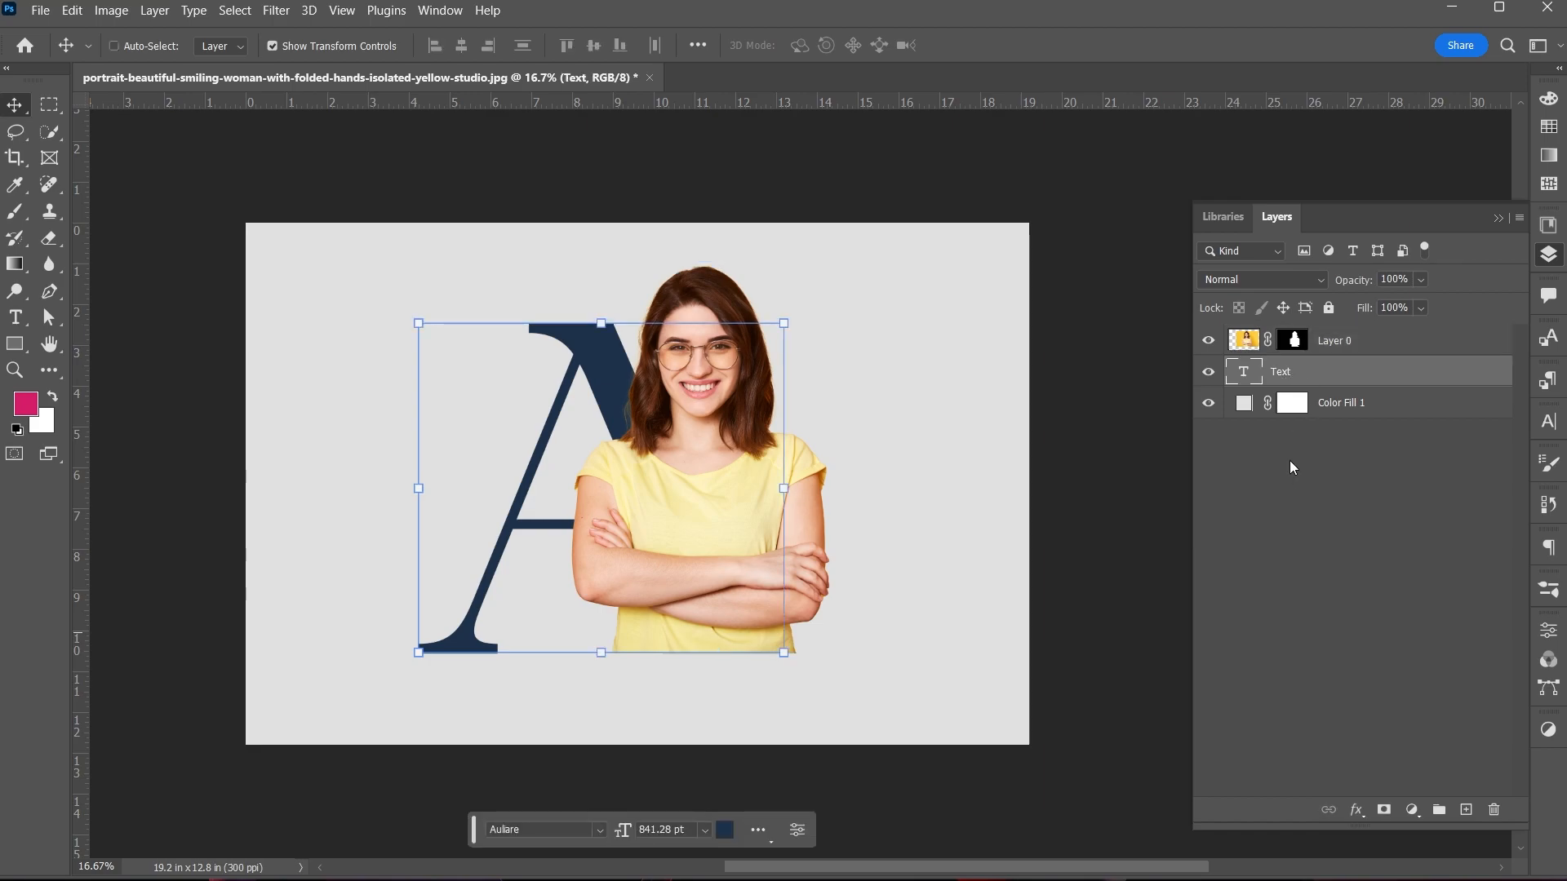
pyautogui.click(1384, 347)
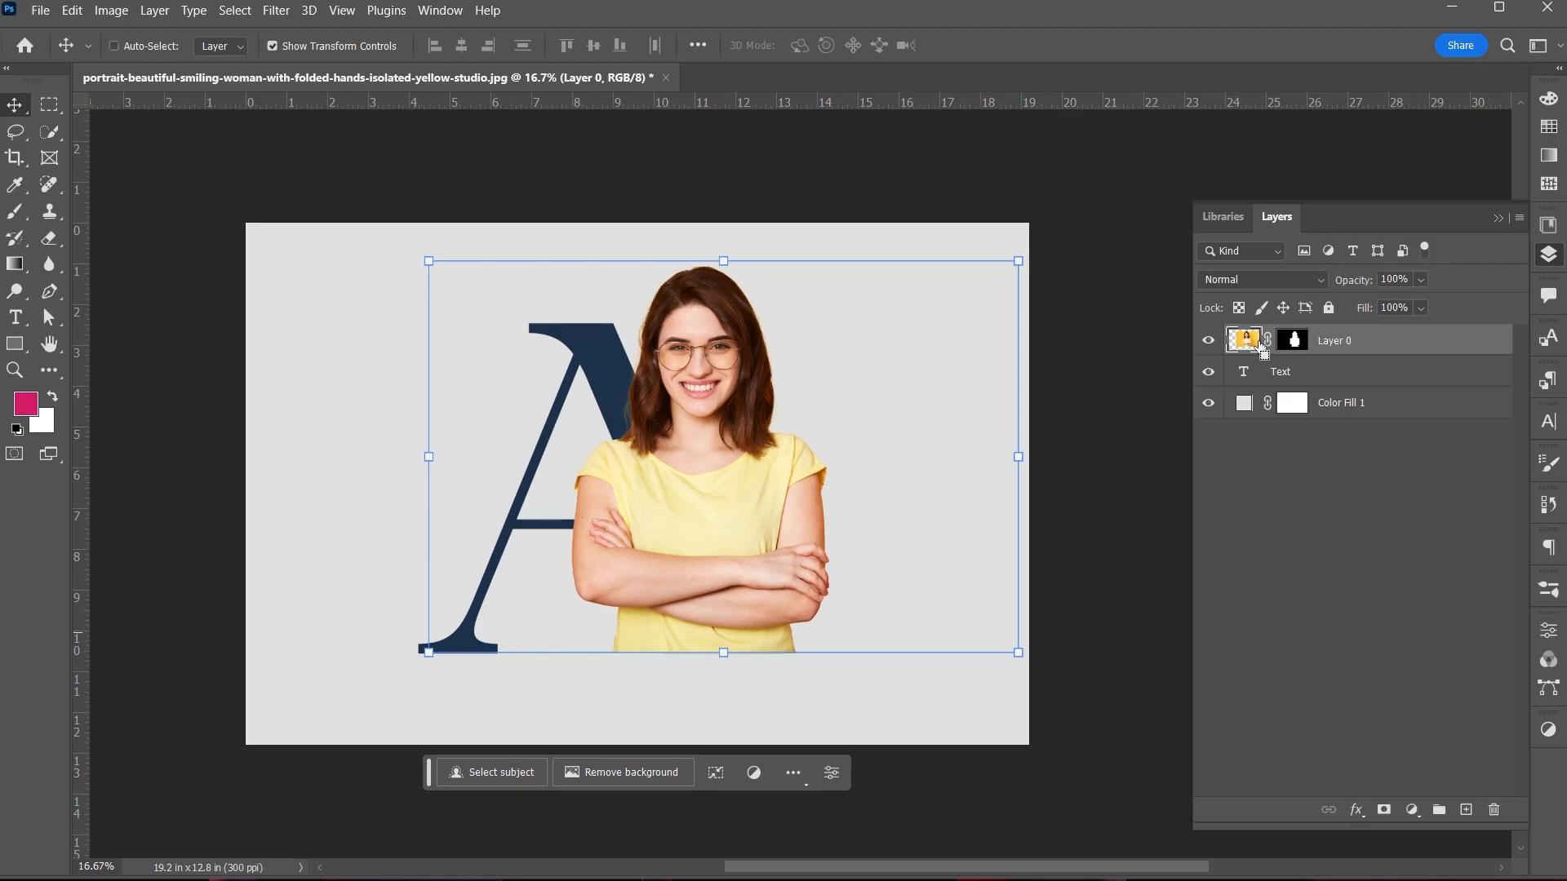
pyautogui.click(794, 459)
pyautogui.click(1105, 468)
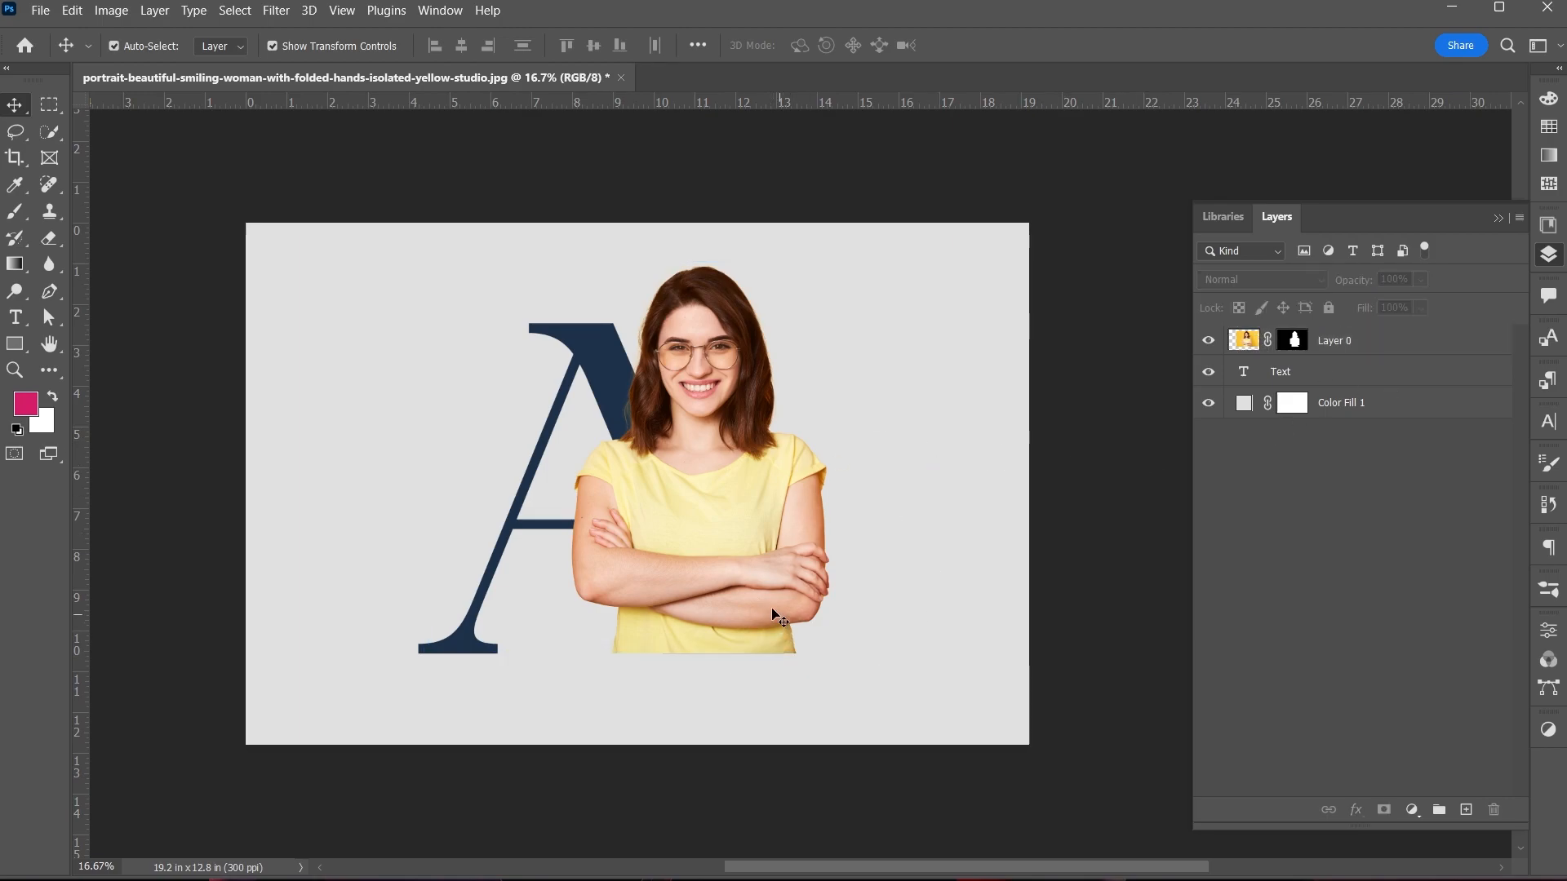
pyautogui.keyDown('ctrl'); pyautogui.scroll(-1, 677, 510); pyautogui.keyUp('ctrl')
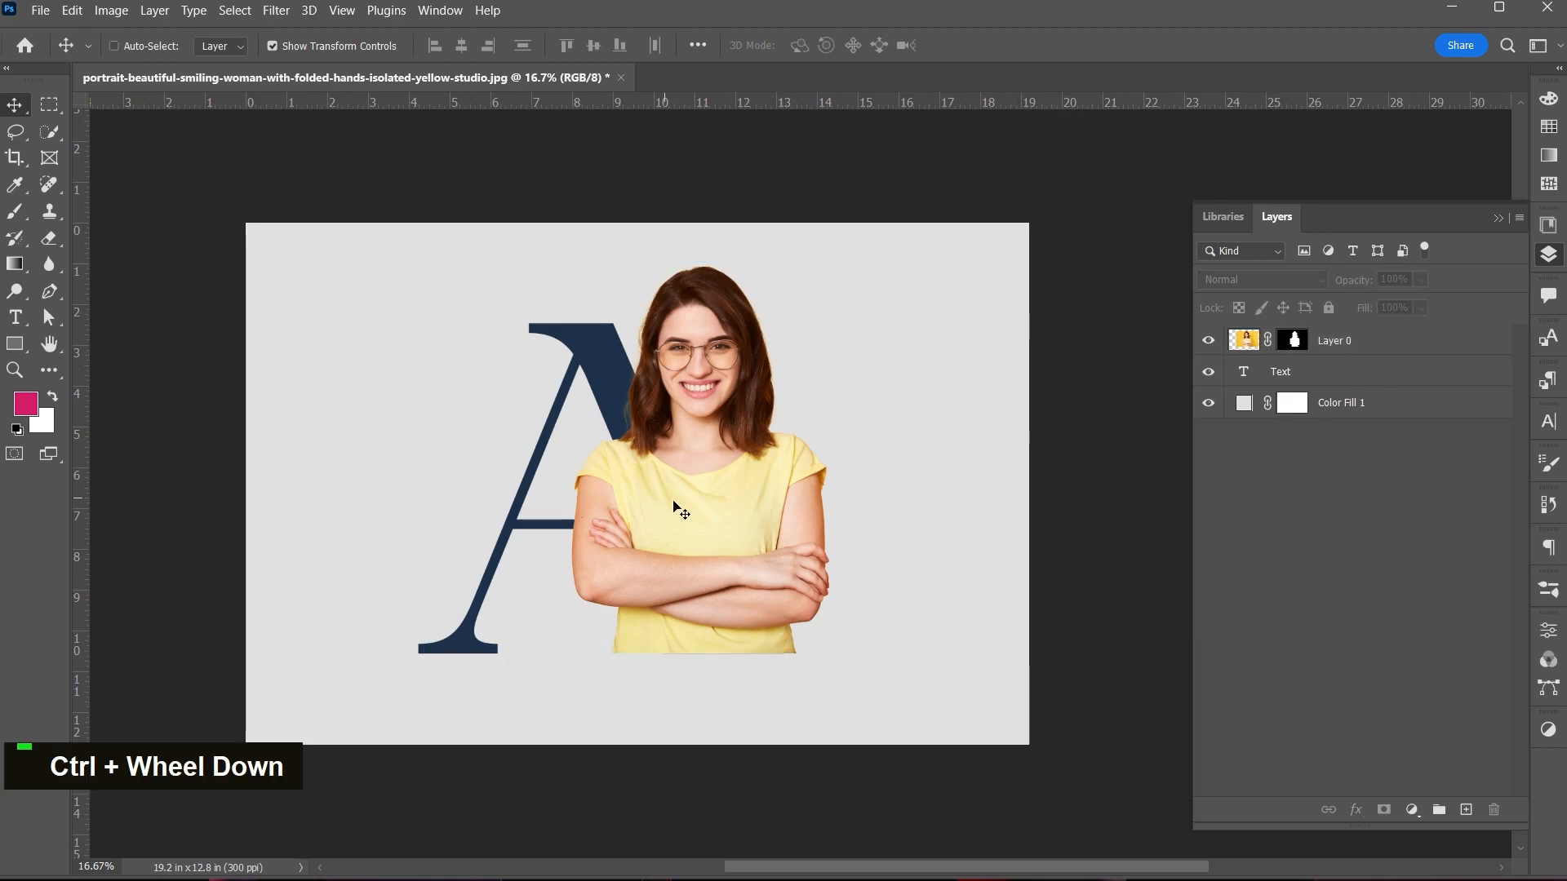
# - Load the outline of the letter A from the Text layer as a selection and invert it
pyautogui.keyDown('ctrl'); pyautogui.click(1248, 341); pyautogui.keyUp('ctrl')
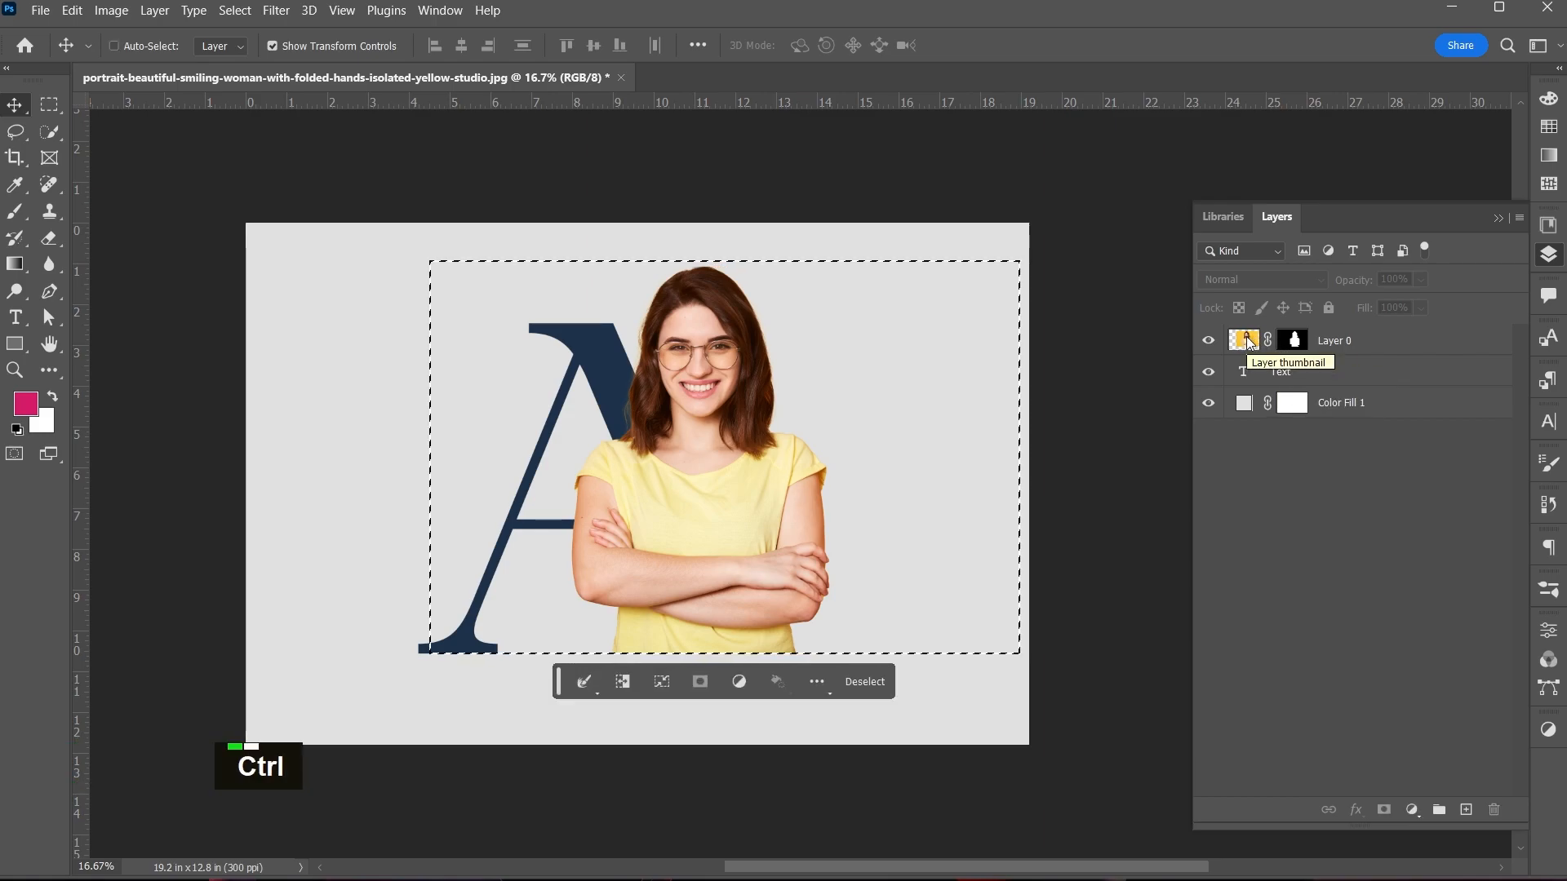
pyautogui.keyDown('ctrl'); pyautogui.click(1253, 370); pyautogui.keyUp('ctrl')
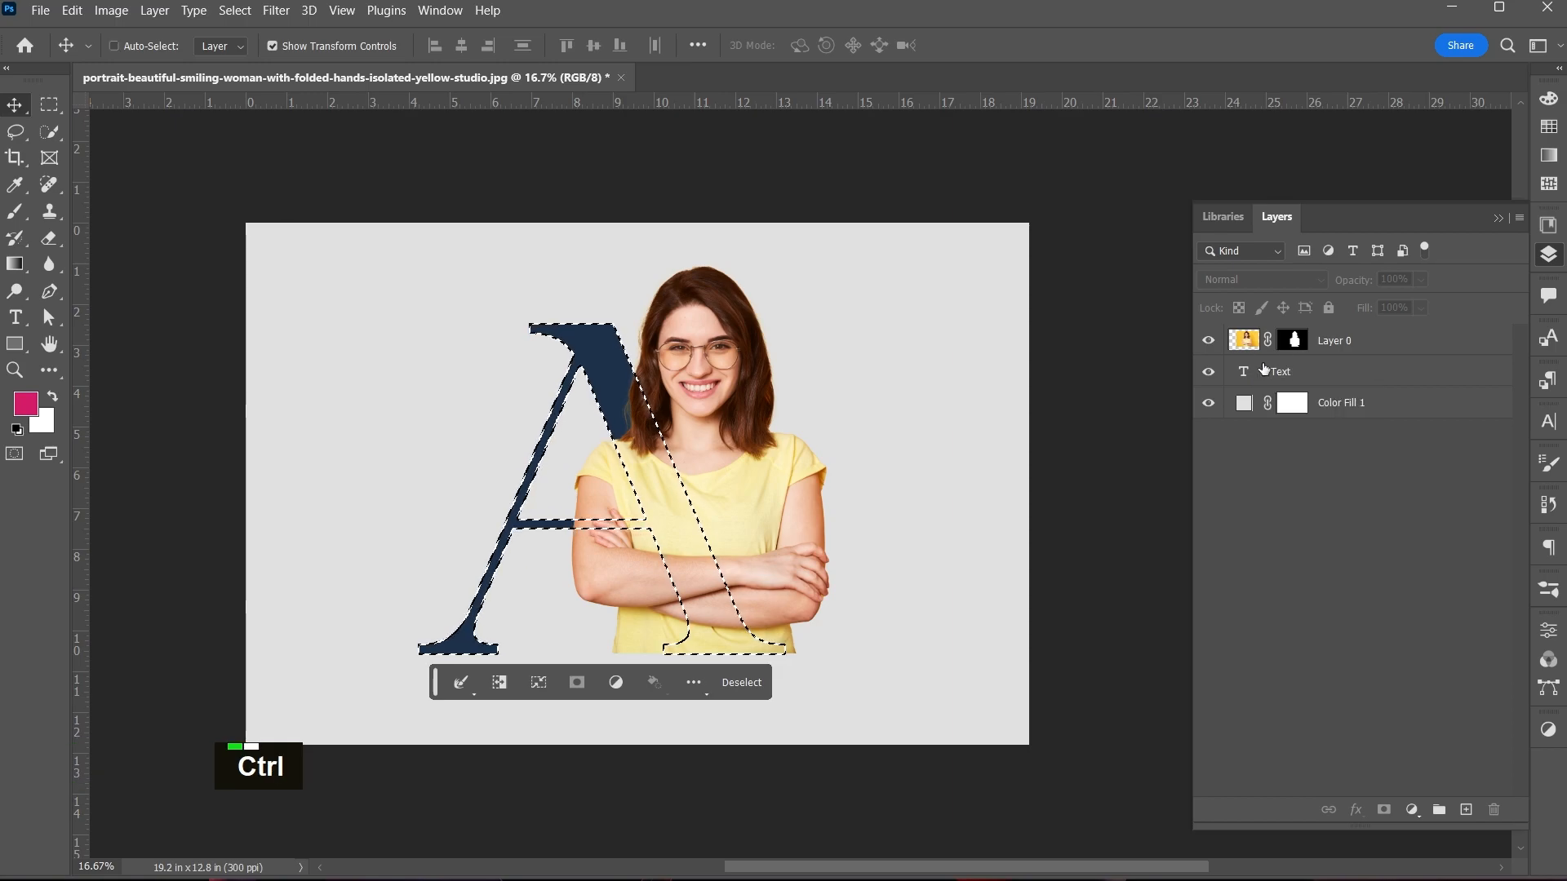
pyautogui.hotkey('ctrl', 'shift', 'i')
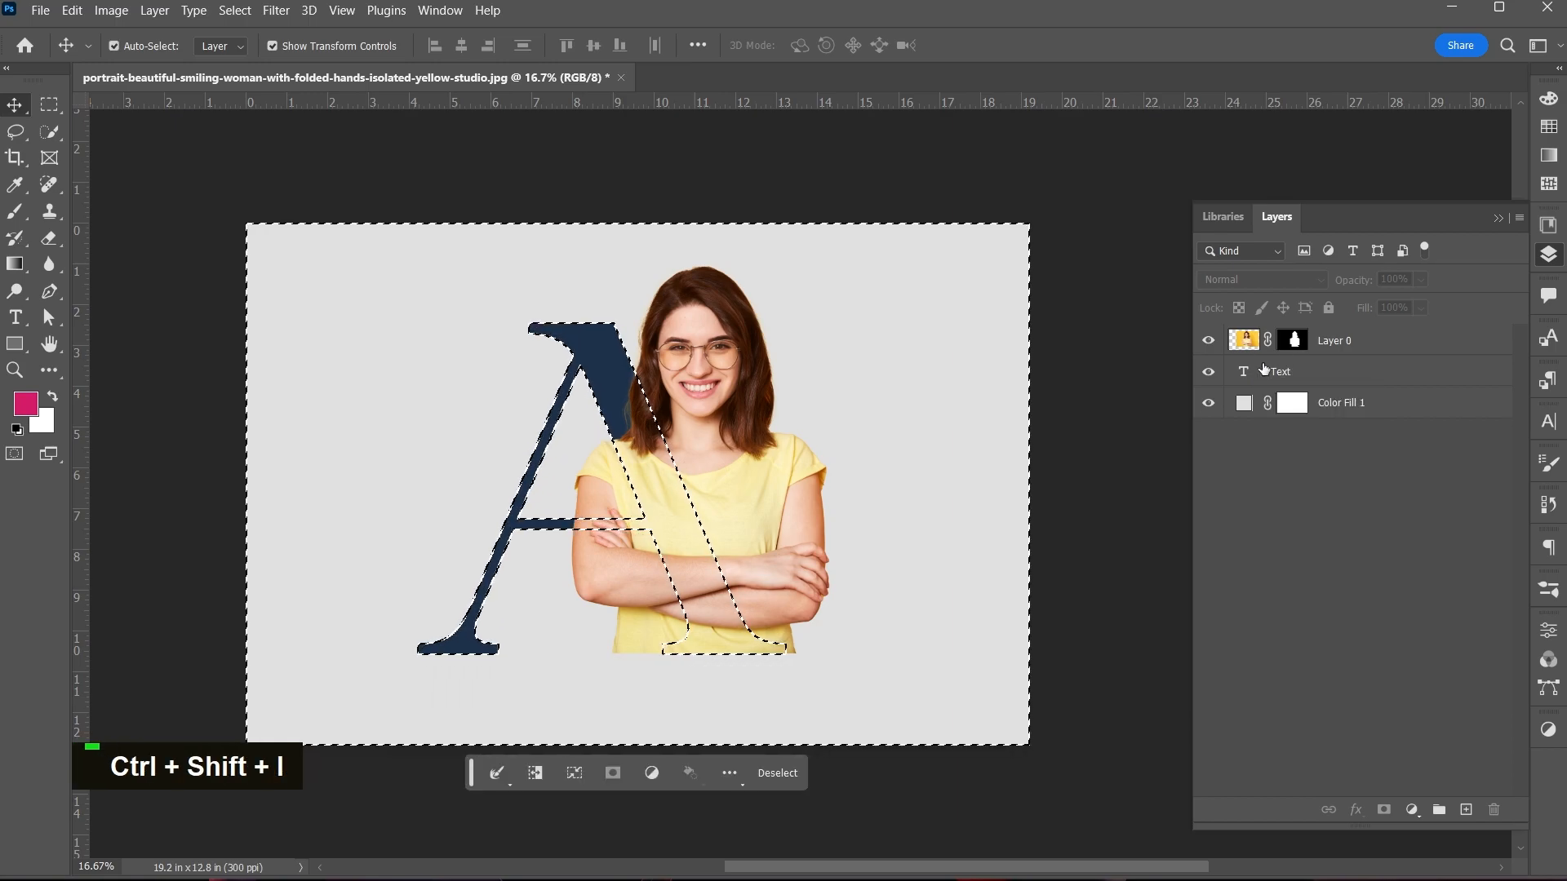
# - On Layer 0, erase the woman's shoulder and sleeve inside the A, above the crossbar, with a hard eraser at 190 px
pyautogui.click(50, 237)
pyautogui.click(594, 383)
pyautogui.click(707, 351)
pyautogui.click(645, 376)
pyautogui.click(742, 343)
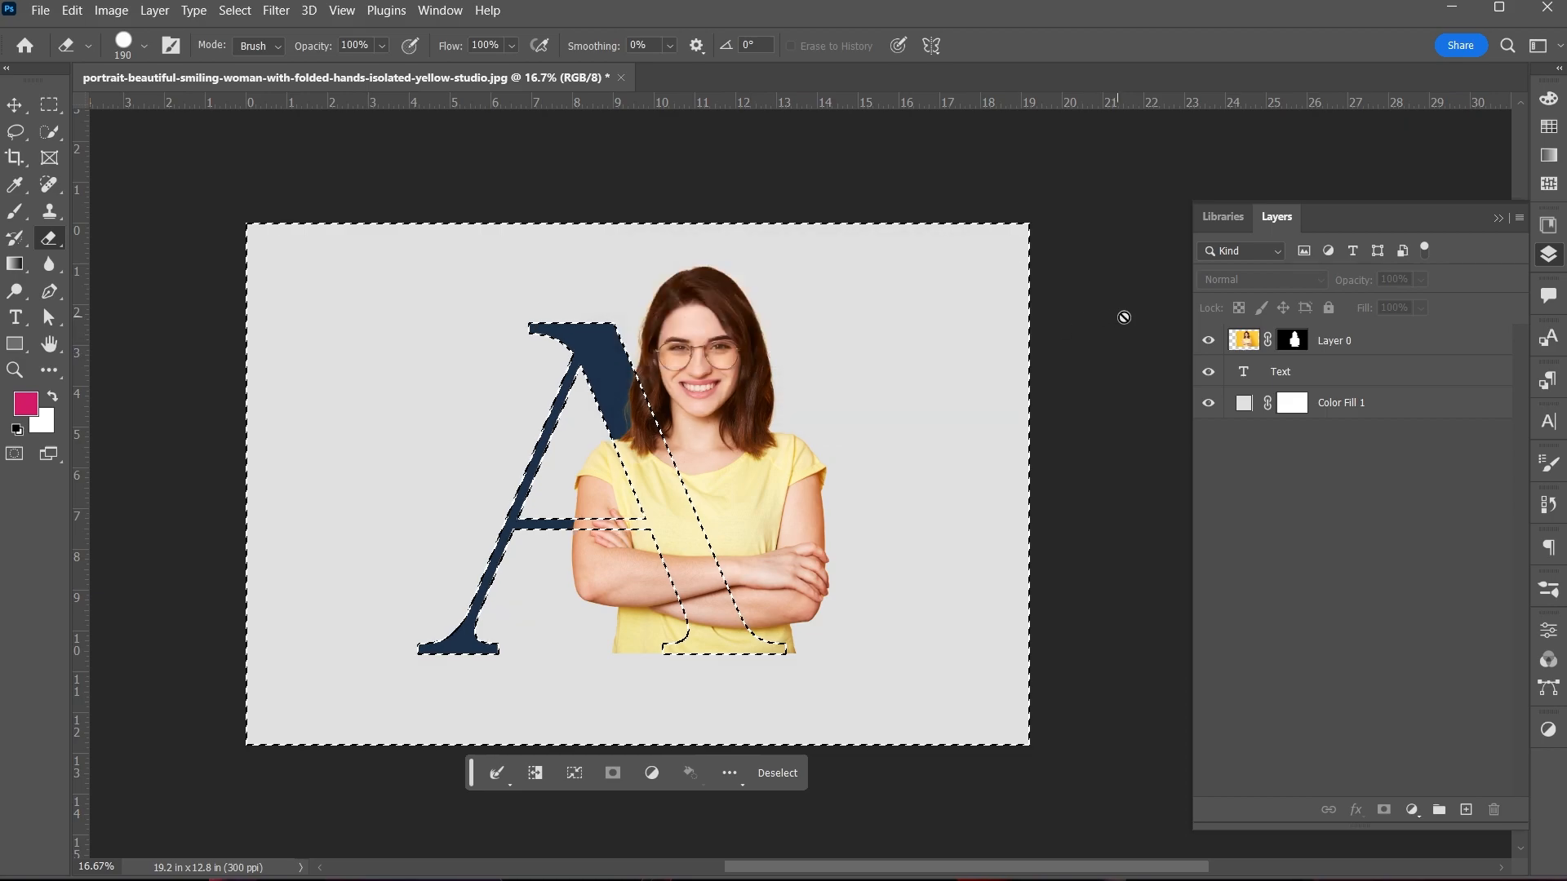
pyautogui.click(1245, 341)
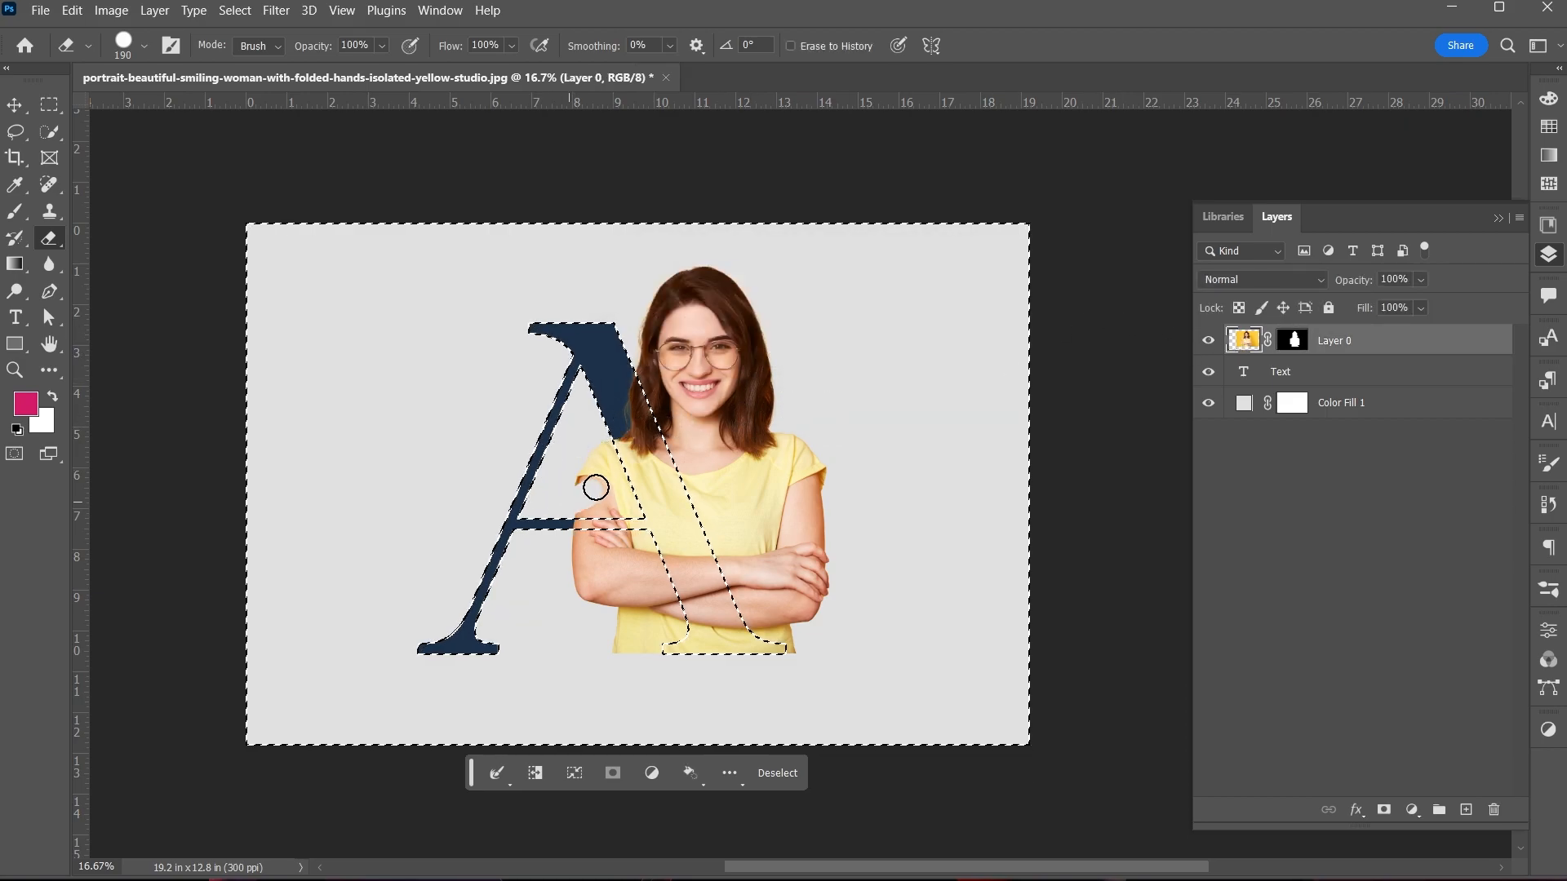
pyautogui.moveTo(607, 444)
pyautogui.mouseDown()
pyautogui.moveTo(662, 491)
pyautogui.moveTo(615, 469)
pyautogui.moveTo(637, 507)
pyautogui.moveTo(579, 512)
pyautogui.mouseUp()
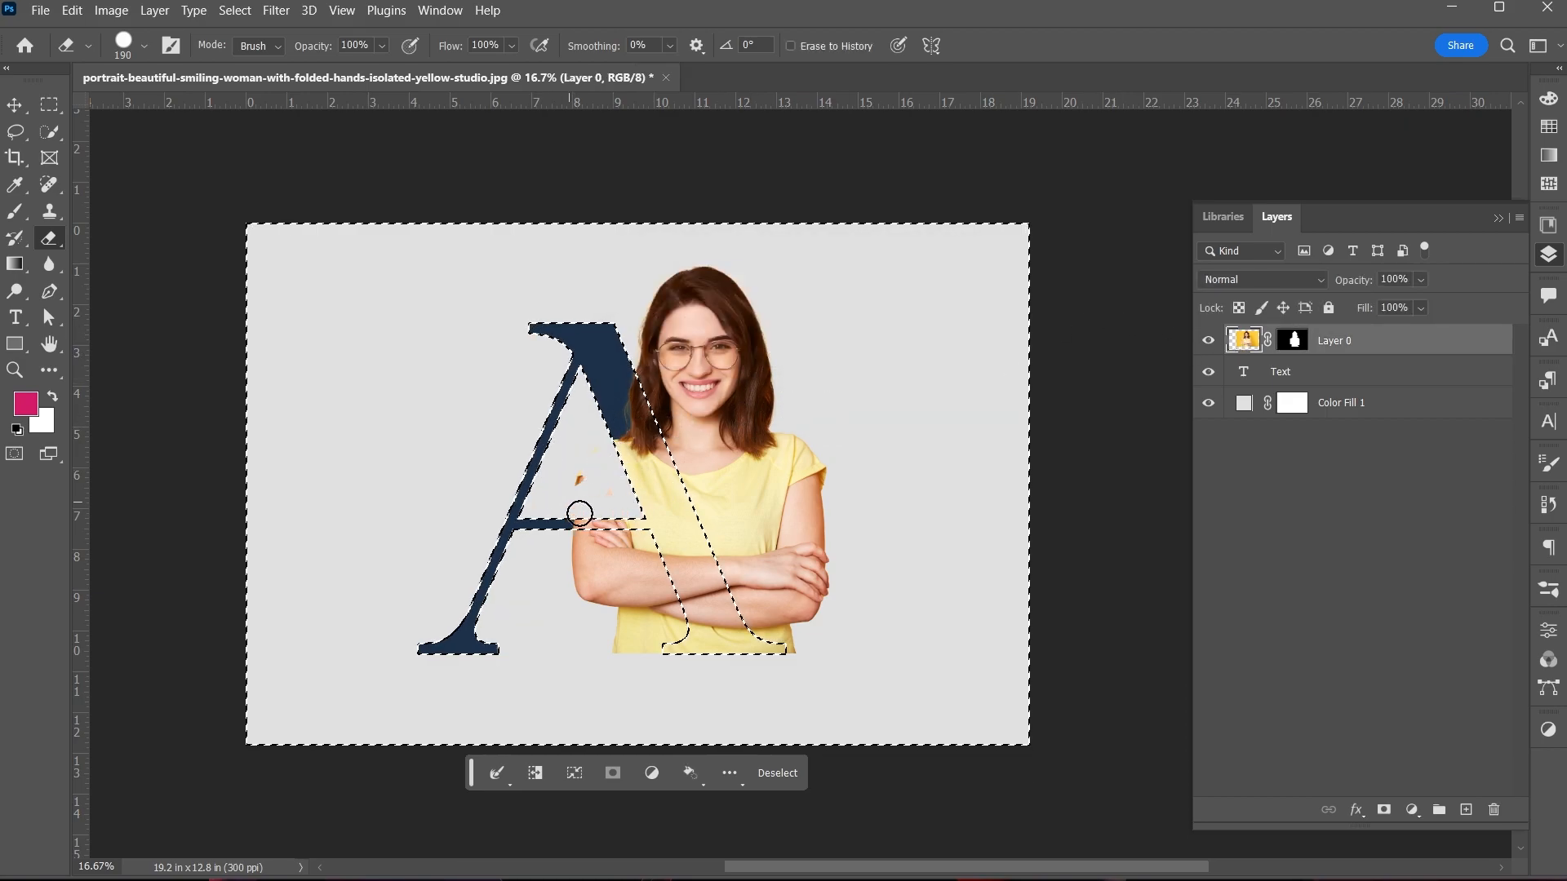
# - Enlarge the eraser to 432 px, erase the rest of the woman inside the A above and below the crossbar, and clear the selection
pyautogui.rightClick(585, 543)
pyautogui.moveTo(744, 561); pyautogui.dragTo(793, 562)
pyautogui.press('Return')
pyautogui.moveTo(510, 576)
pyautogui.mouseDown()
pyautogui.moveTo(619, 549)
pyautogui.moveTo(658, 620)
pyautogui.moveTo(634, 633)
pyautogui.moveTo(577, 580)
pyautogui.moveTo(594, 590)
pyautogui.moveTo(589, 567)
pyautogui.mouseUp()
pyautogui.press('v')
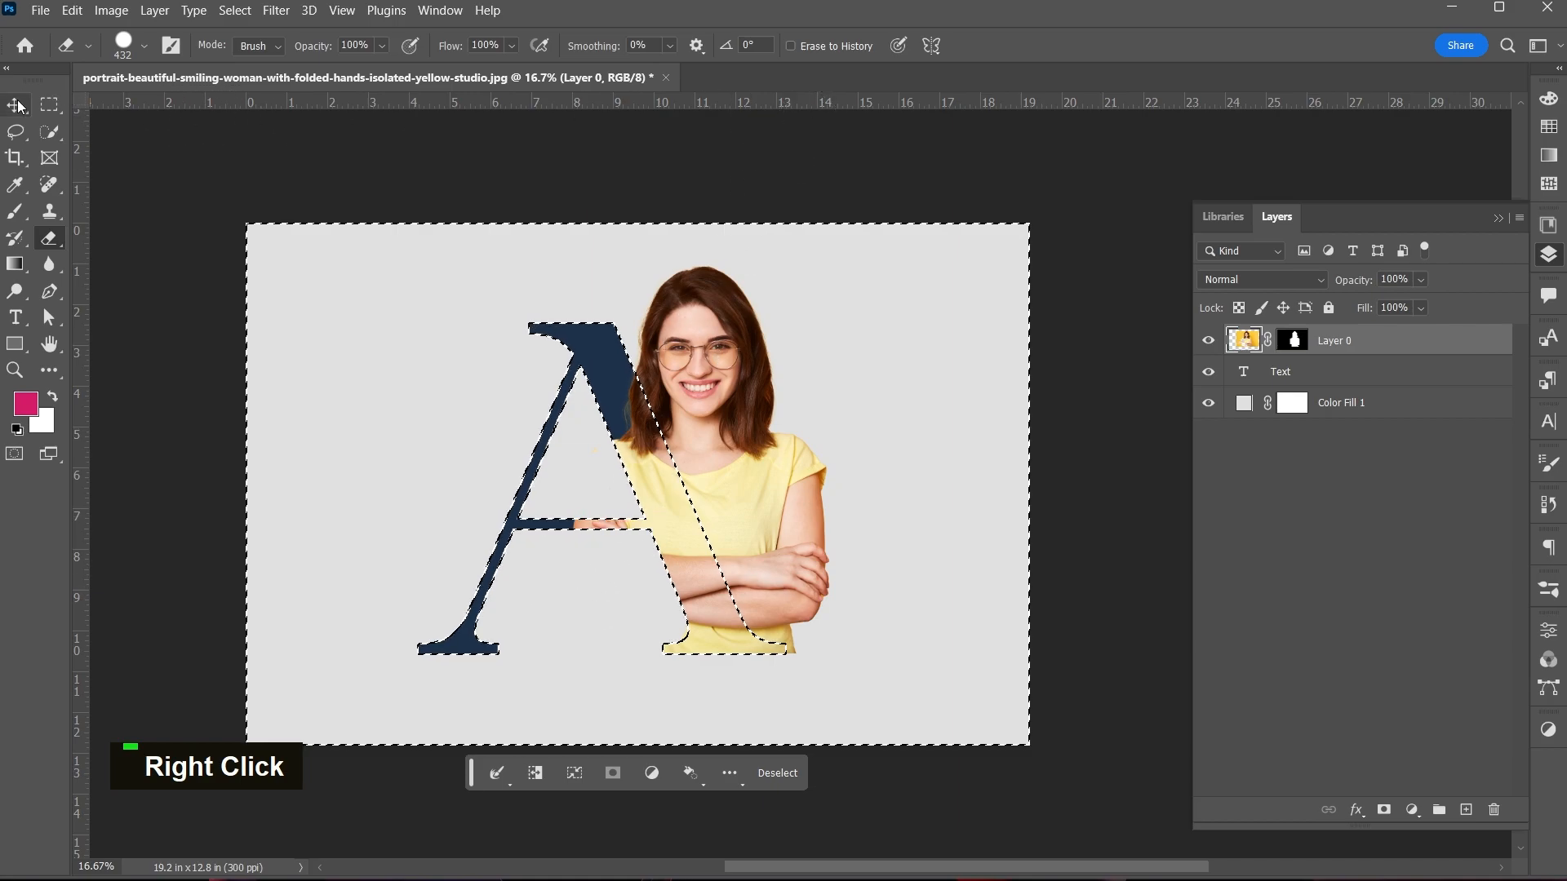
pyautogui.click(1115, 520)
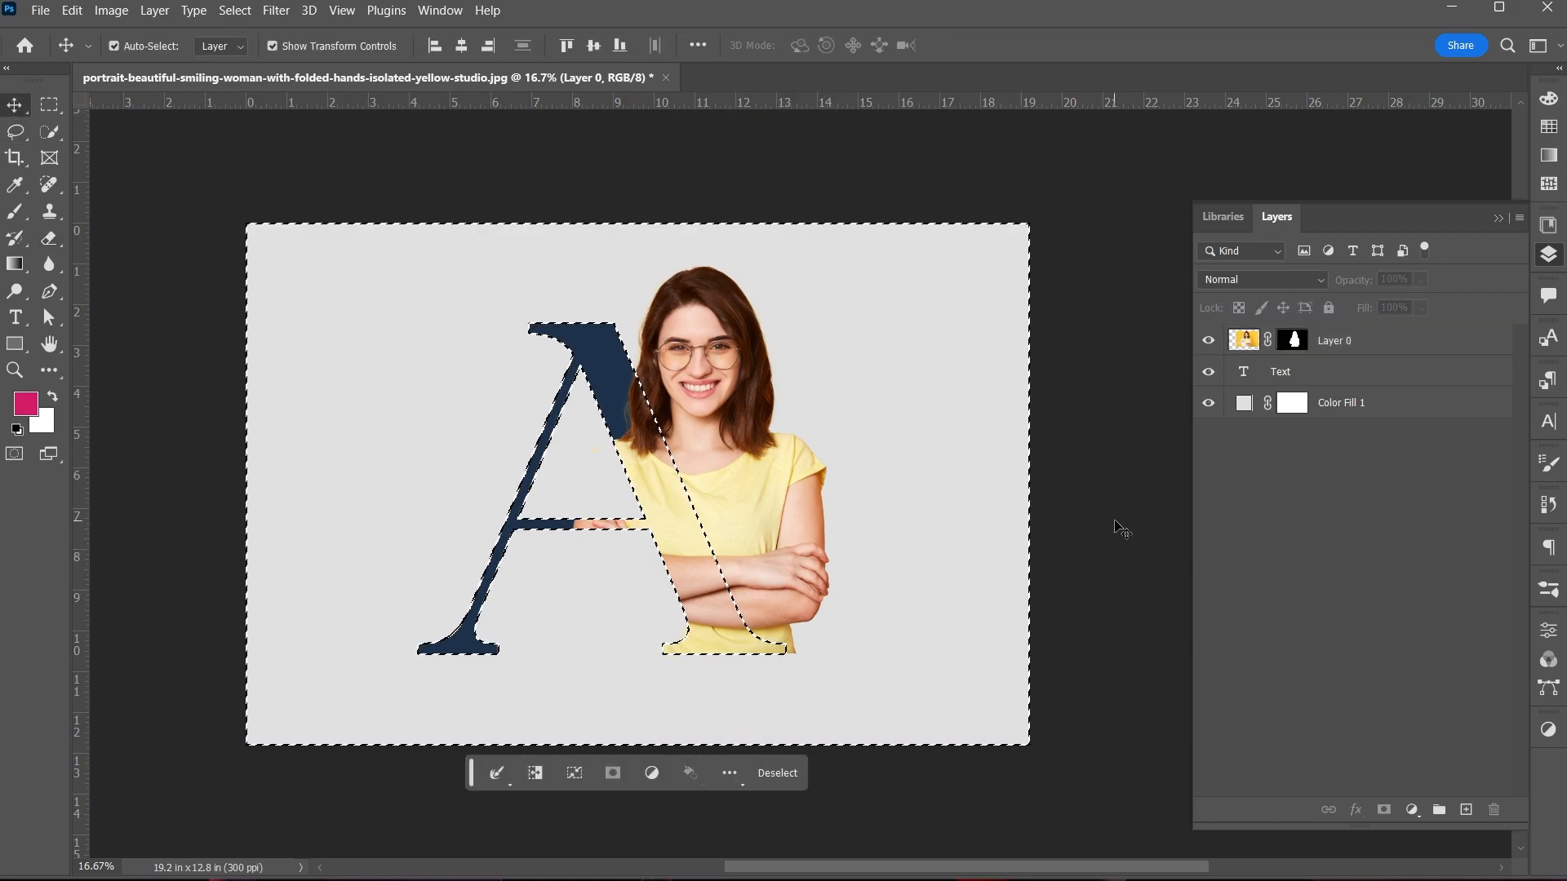
pyautogui.click(49, 104)
pyautogui.click(183, 428)
pyautogui.press('v')
# - Recolour the letter A dark brown (290e02), sampled from the woman's hair
pyautogui.click(586, 351)
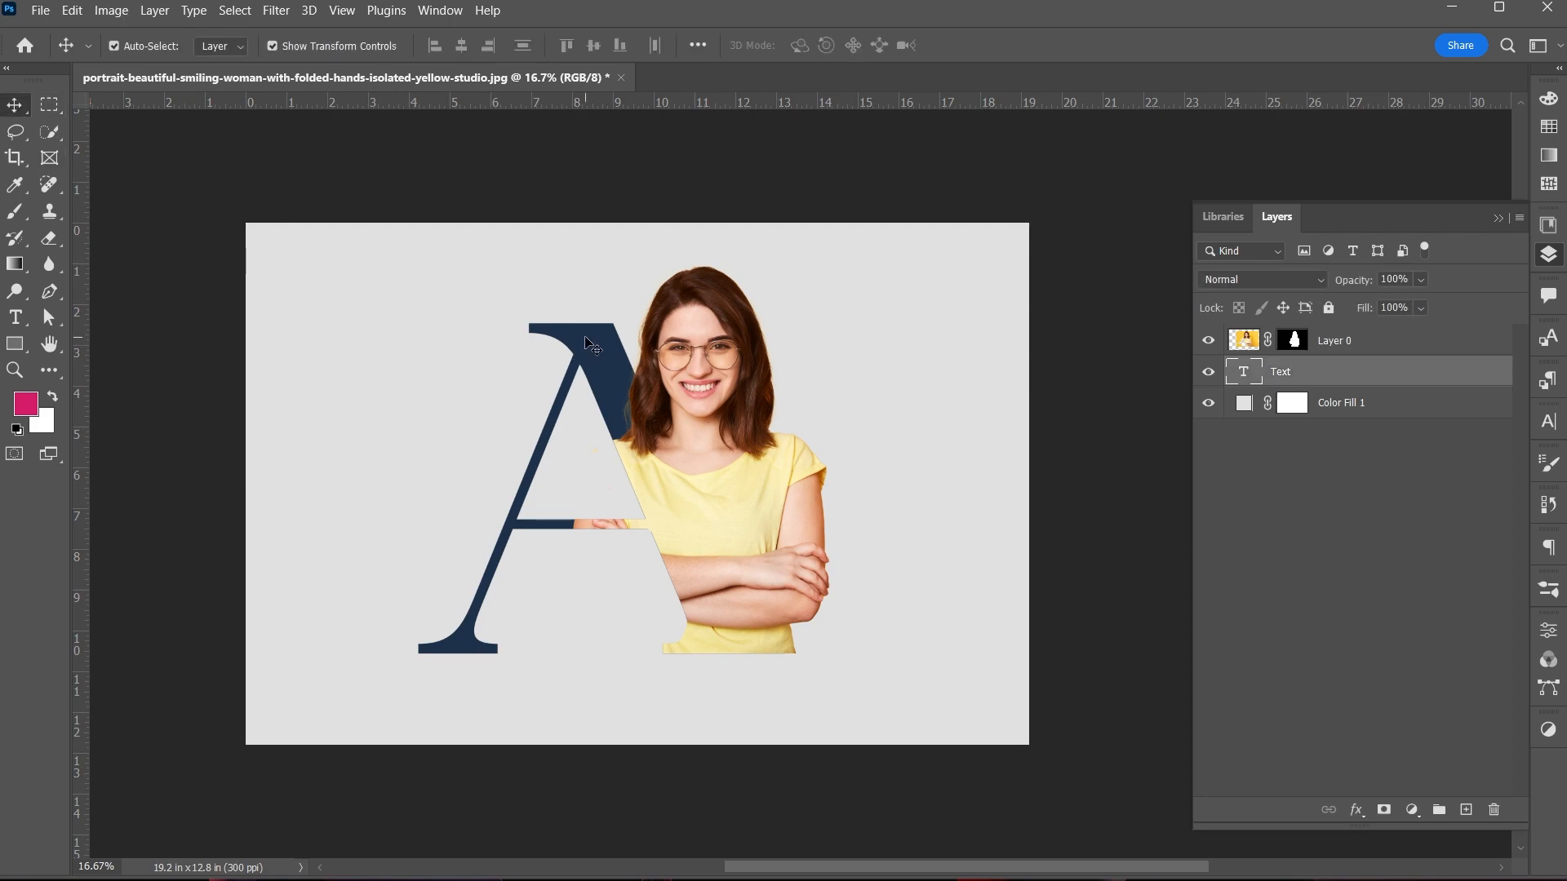
pyautogui.click(724, 830)
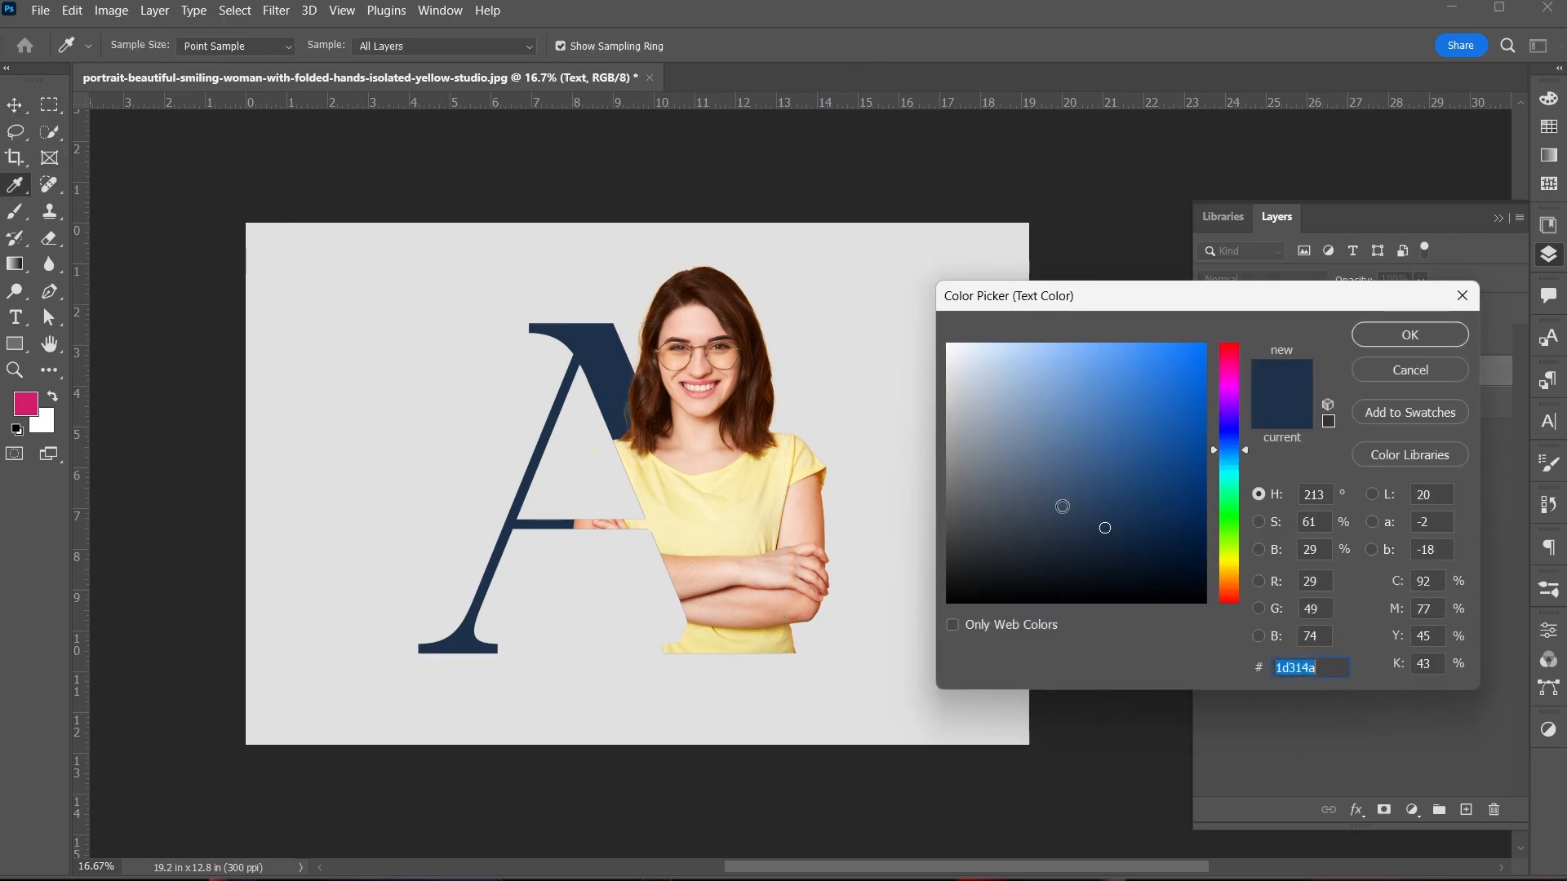
pyautogui.click(742, 488)
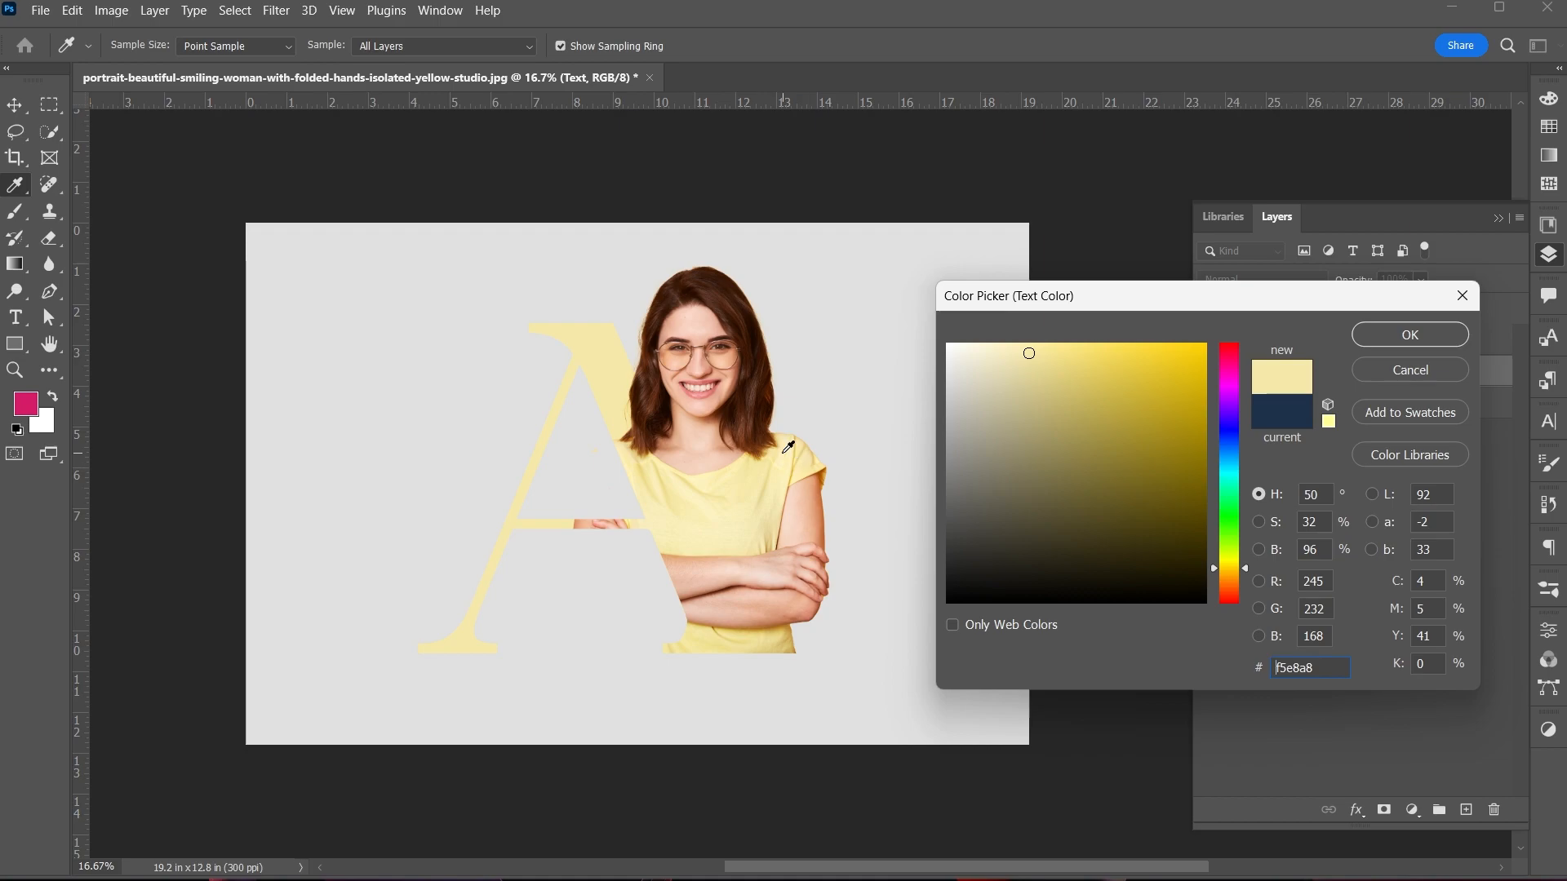
pyautogui.click(765, 401)
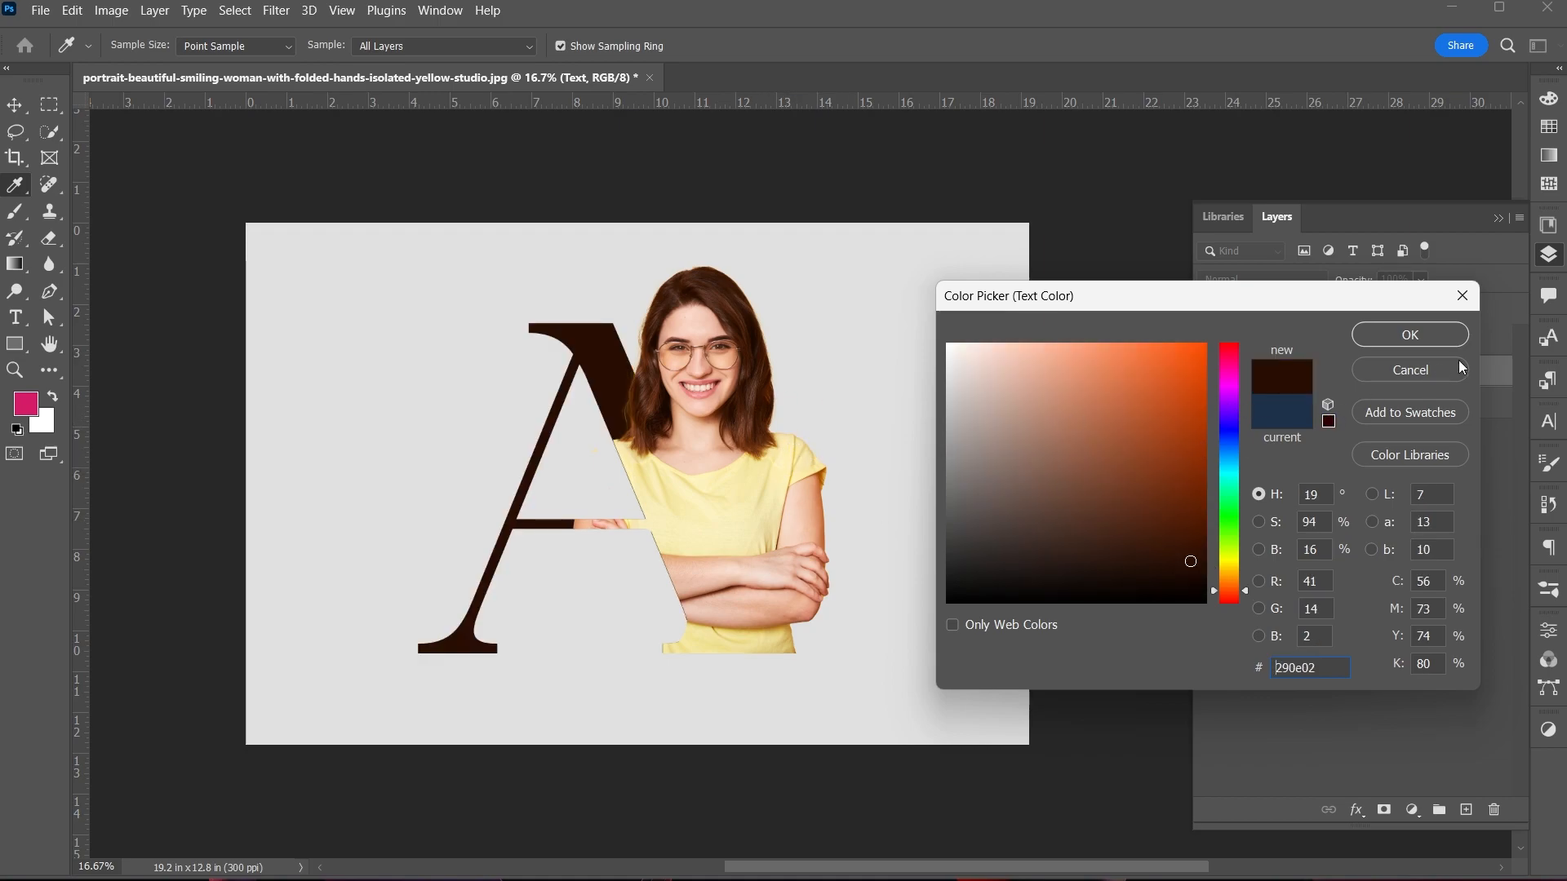
pyautogui.click(1410, 335)
# - Try to fade the arm remnant on the A's crossbar by painting black on Layer 0's mask at 22% opacity
pyautogui.scroll(2, 614, 540)
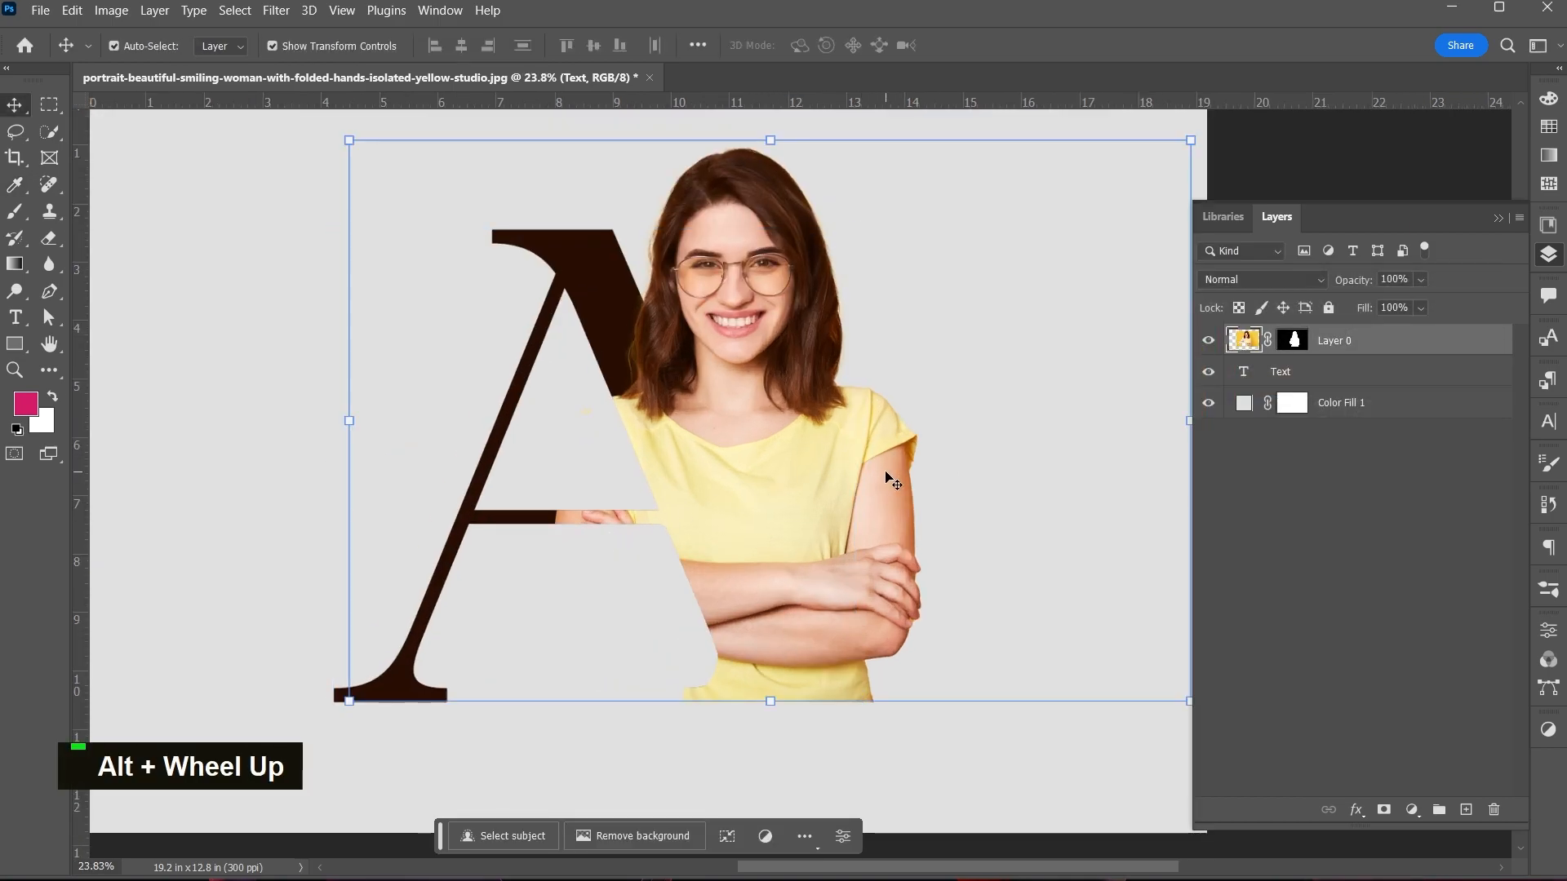
pyautogui.click(1294, 340)
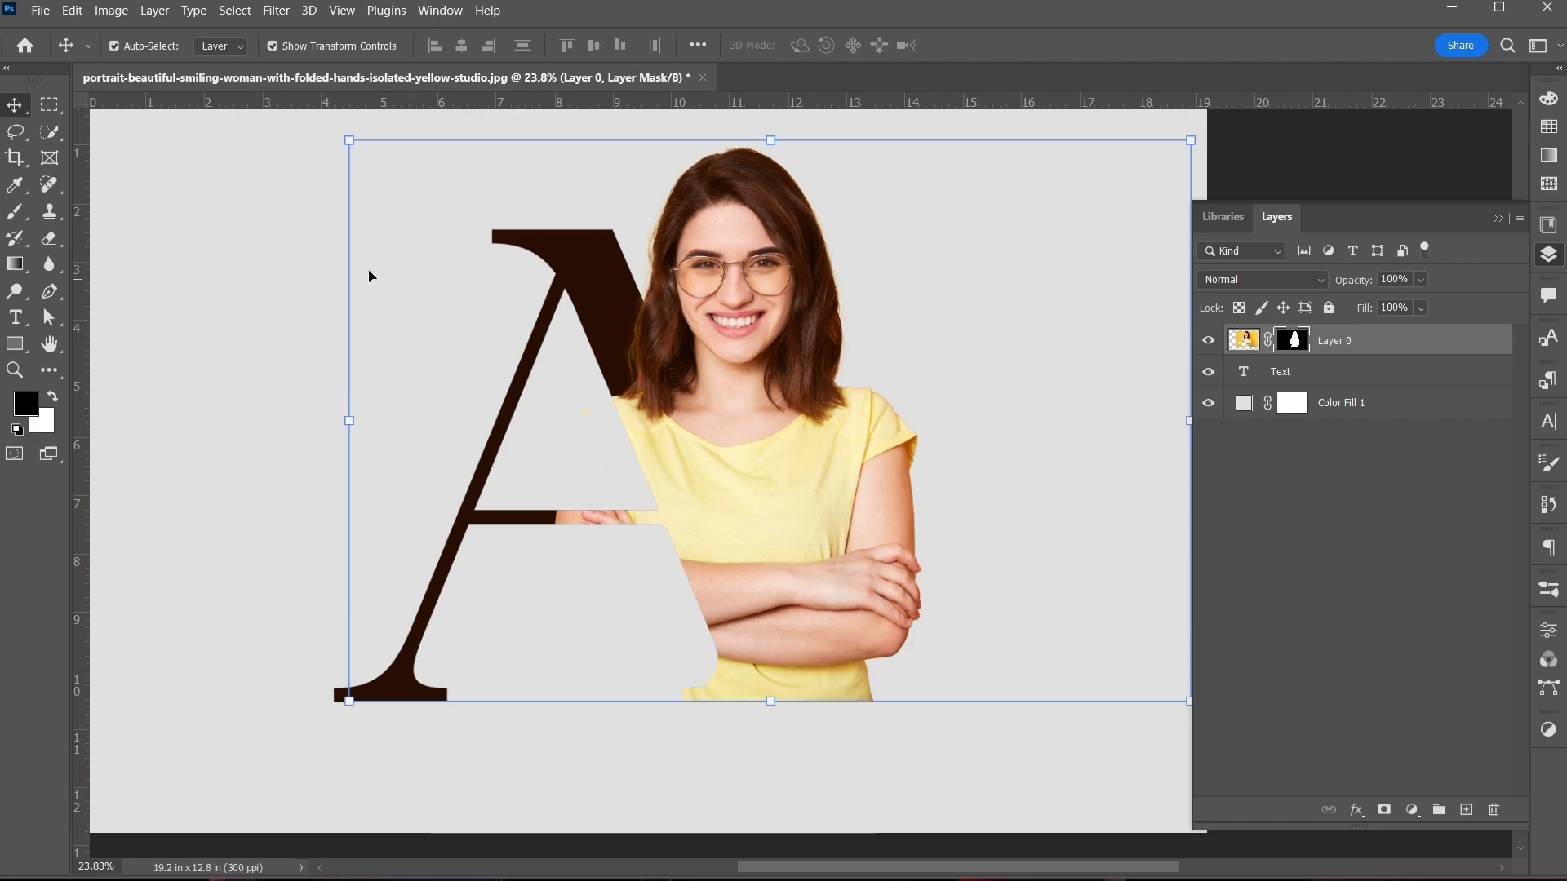
pyautogui.click(19, 214)
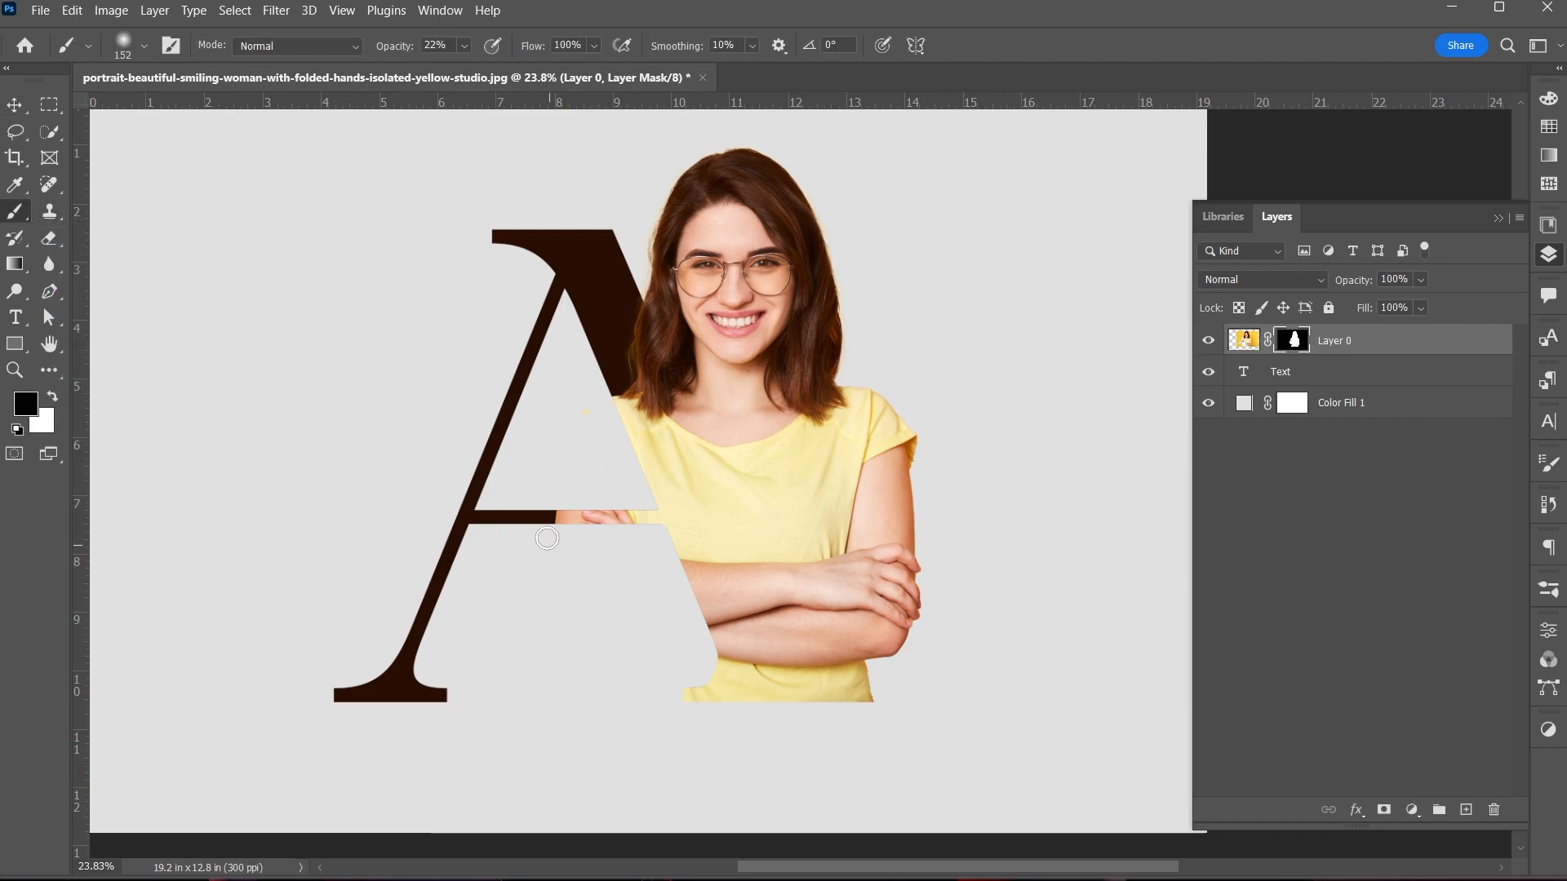
pyautogui.moveTo(552, 515); pyautogui.dragTo(578, 523)
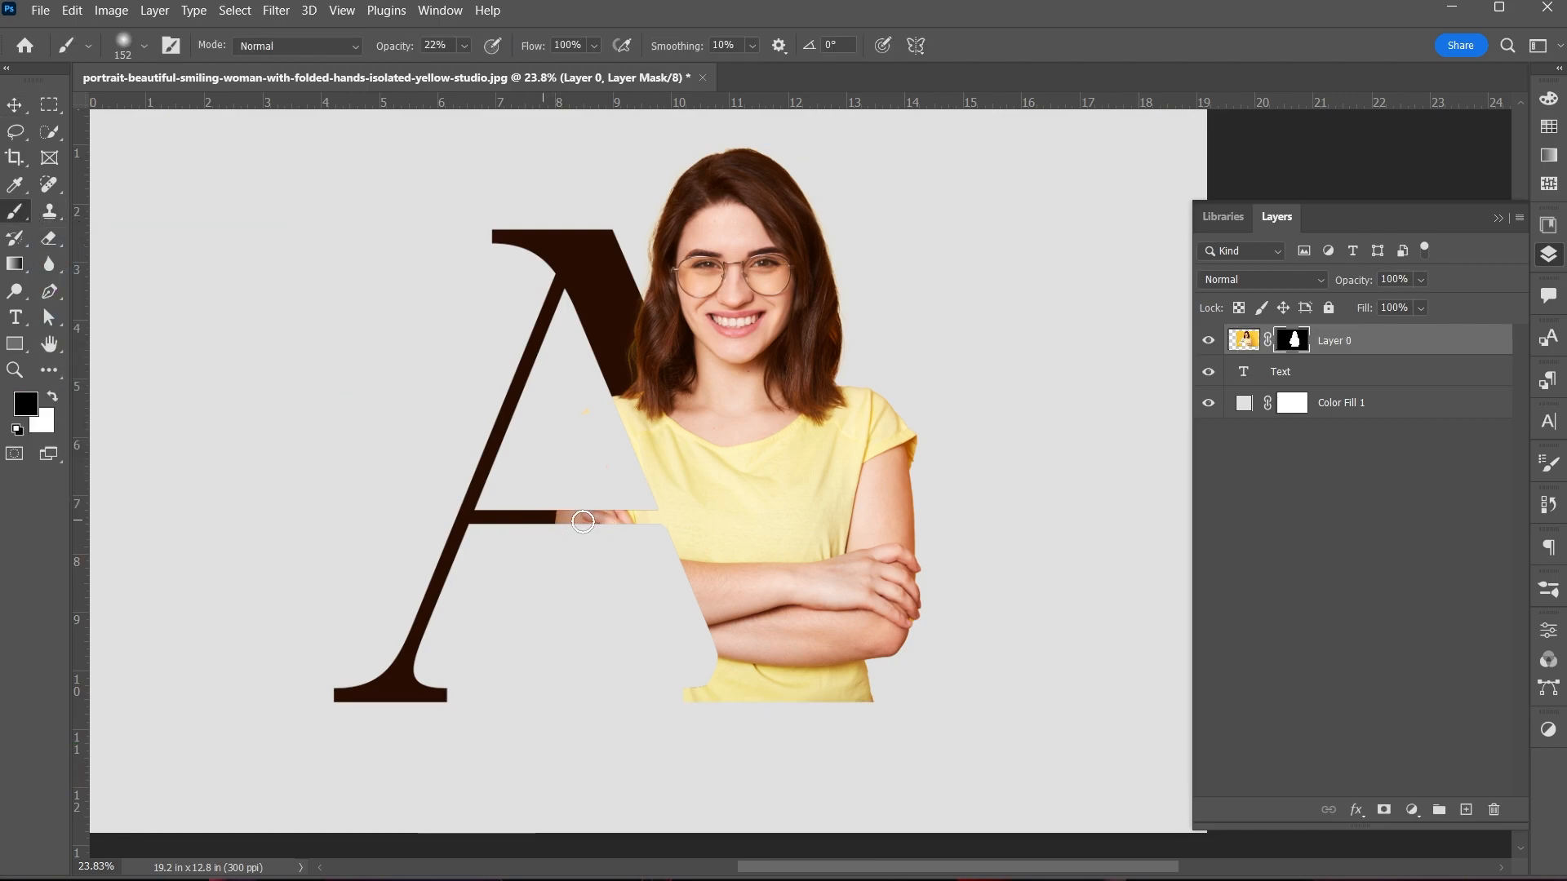
pyautogui.click(1243, 340)
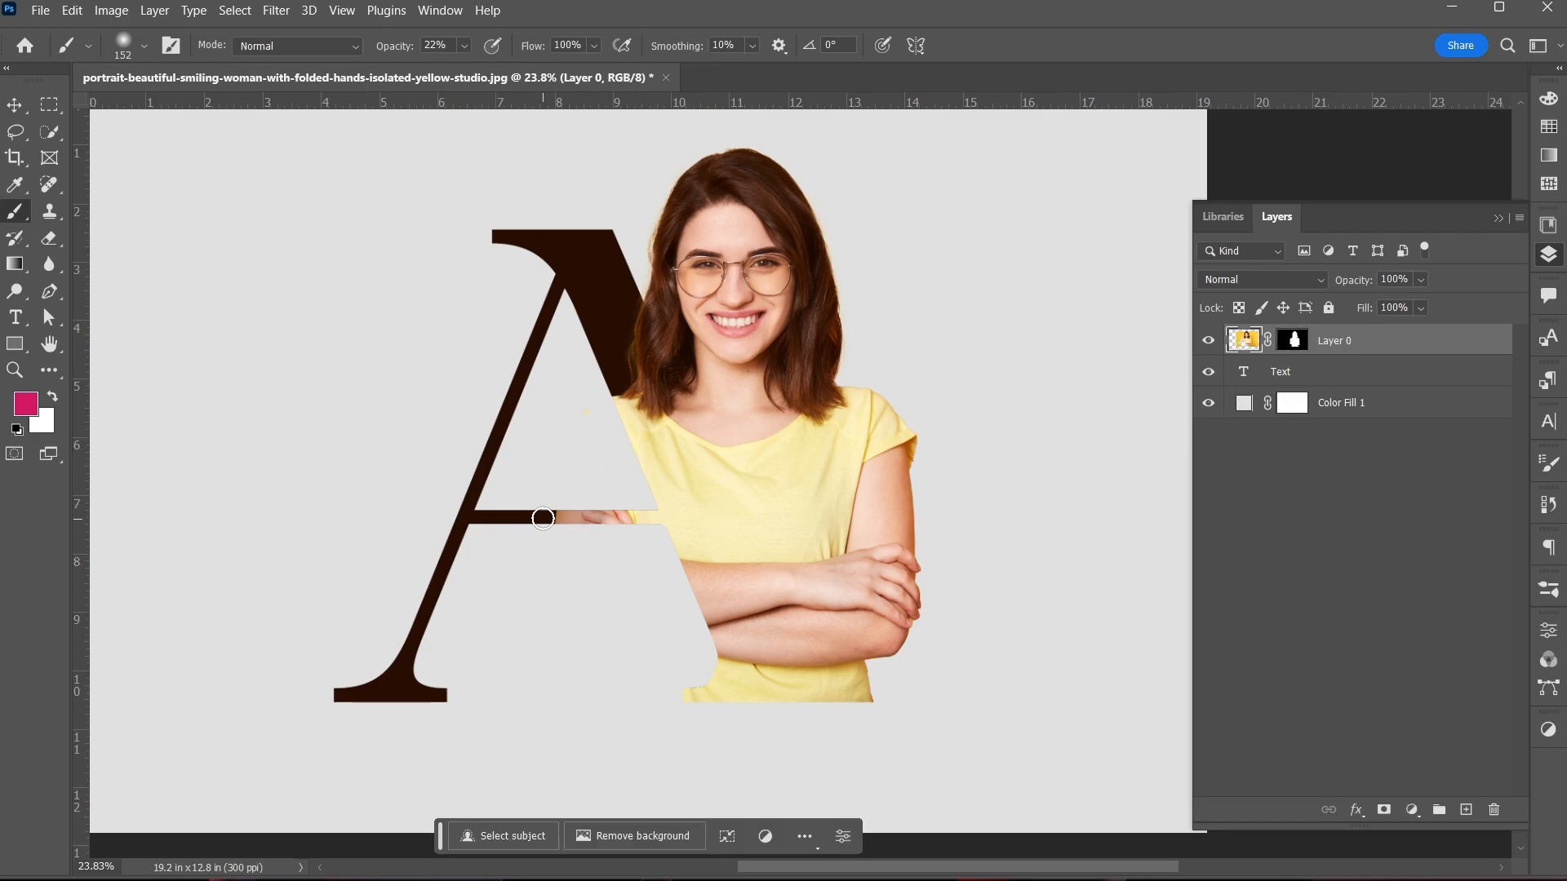
pyautogui.hotkey('ctrl', 'z')
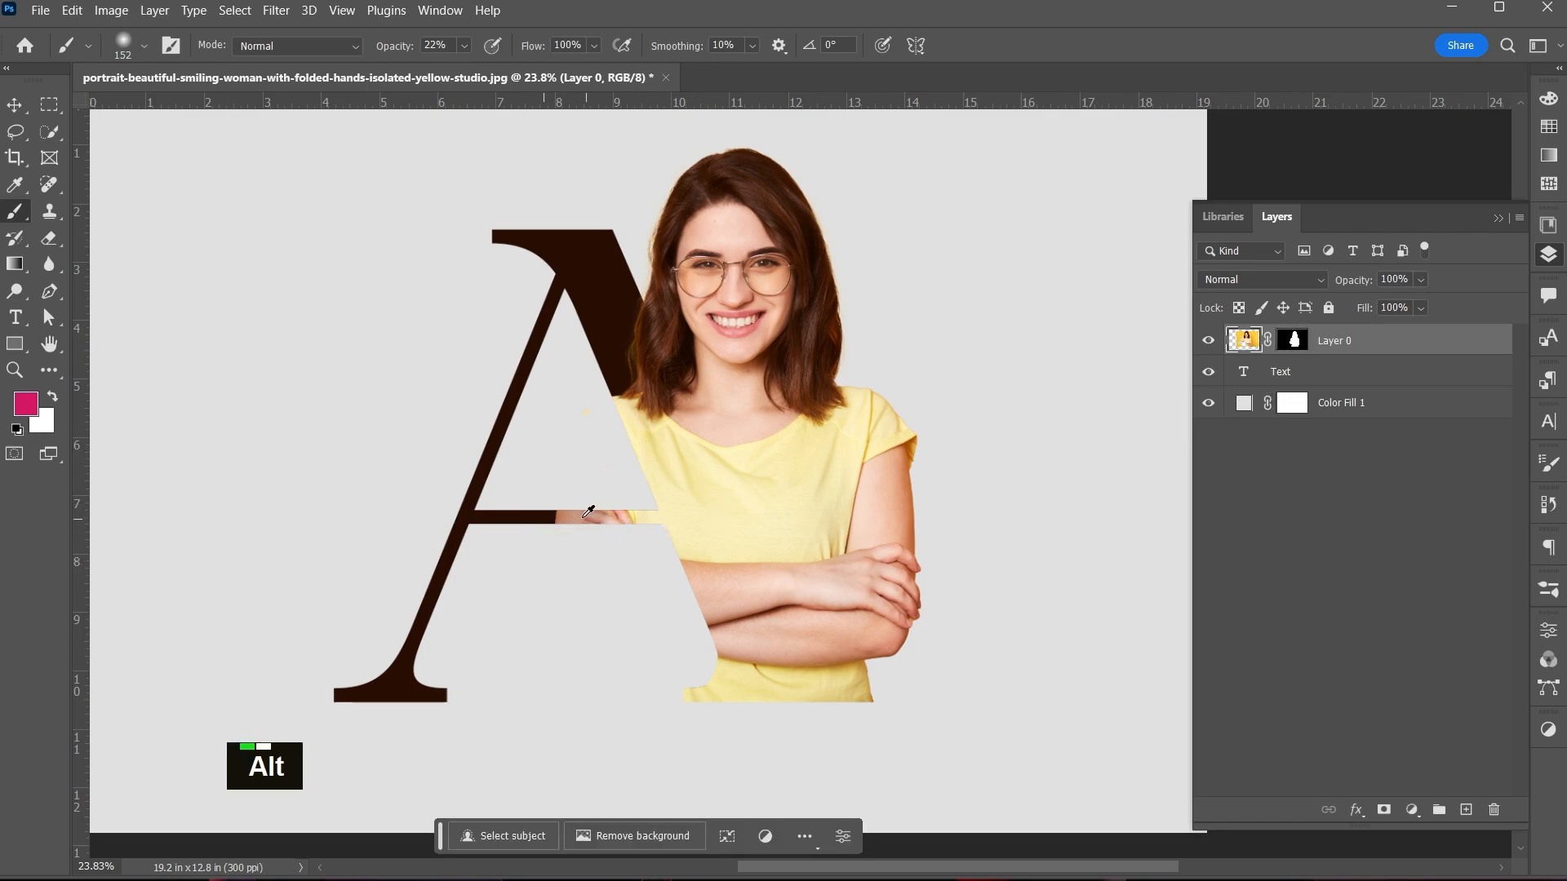
# - Erase the arm remnant on the crossbar with a soft eraser at 432 px so the bar blends into the yellow shirt
pyautogui.keyDown('alt'); pyautogui.scroll(2, 581, 514); pyautogui.keyUp('alt')
pyautogui.click(49, 238)
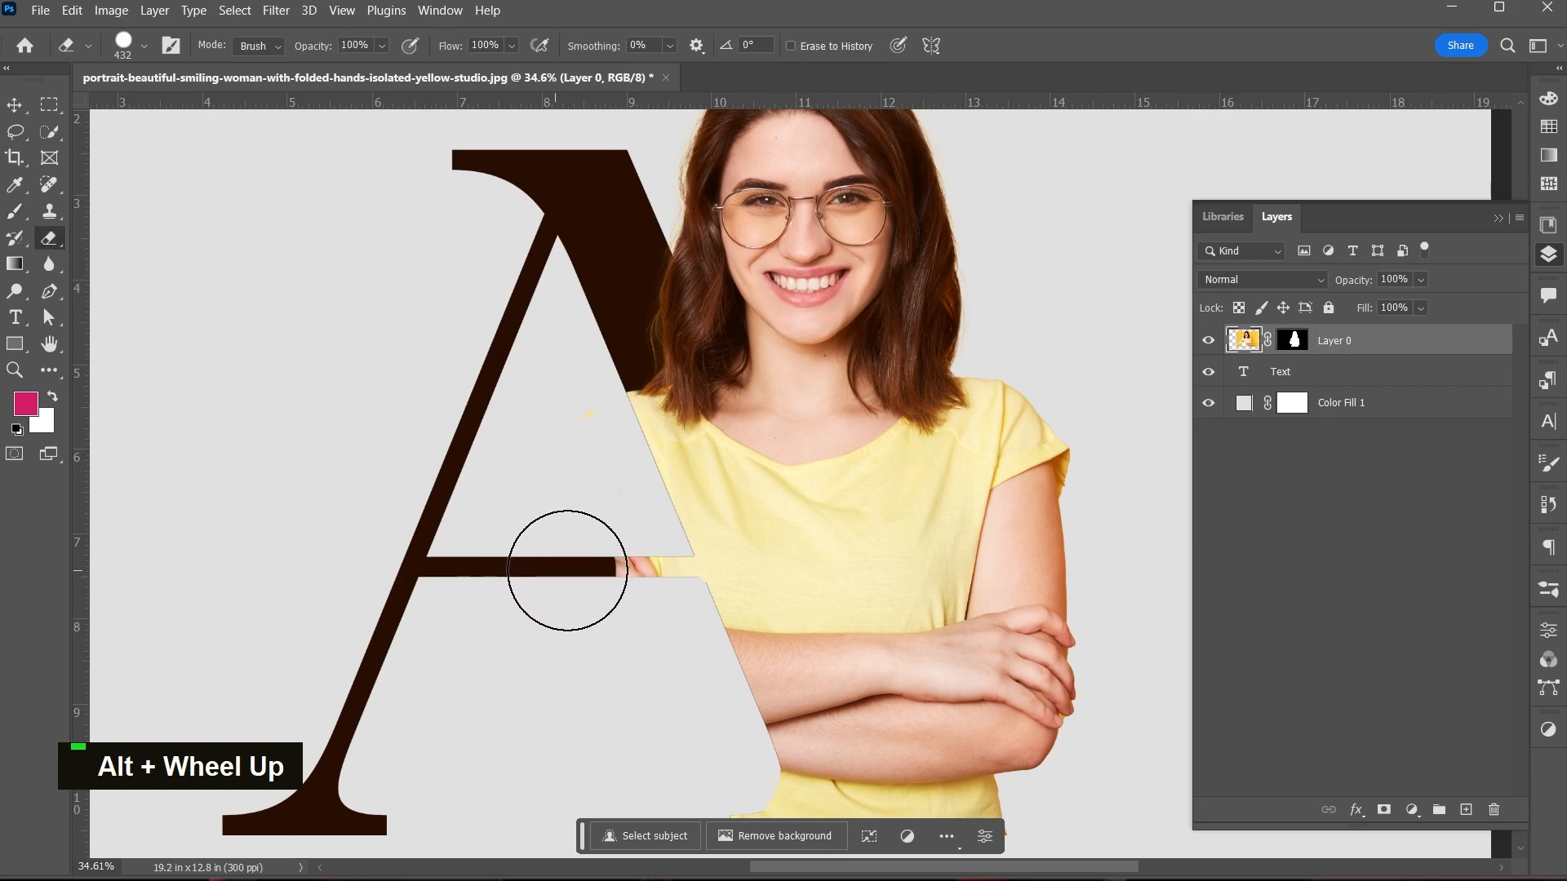
pyautogui.rightClick(636, 569)
pyautogui.click(710, 687)
pyautogui.click(590, 573)
pyautogui.moveTo(553, 572)
pyautogui.mouseDown()
pyautogui.moveTo(479, 515)
pyautogui.moveTo(587, 549)
pyautogui.mouseUp()
pyautogui.scroll(-3, 562, 569)
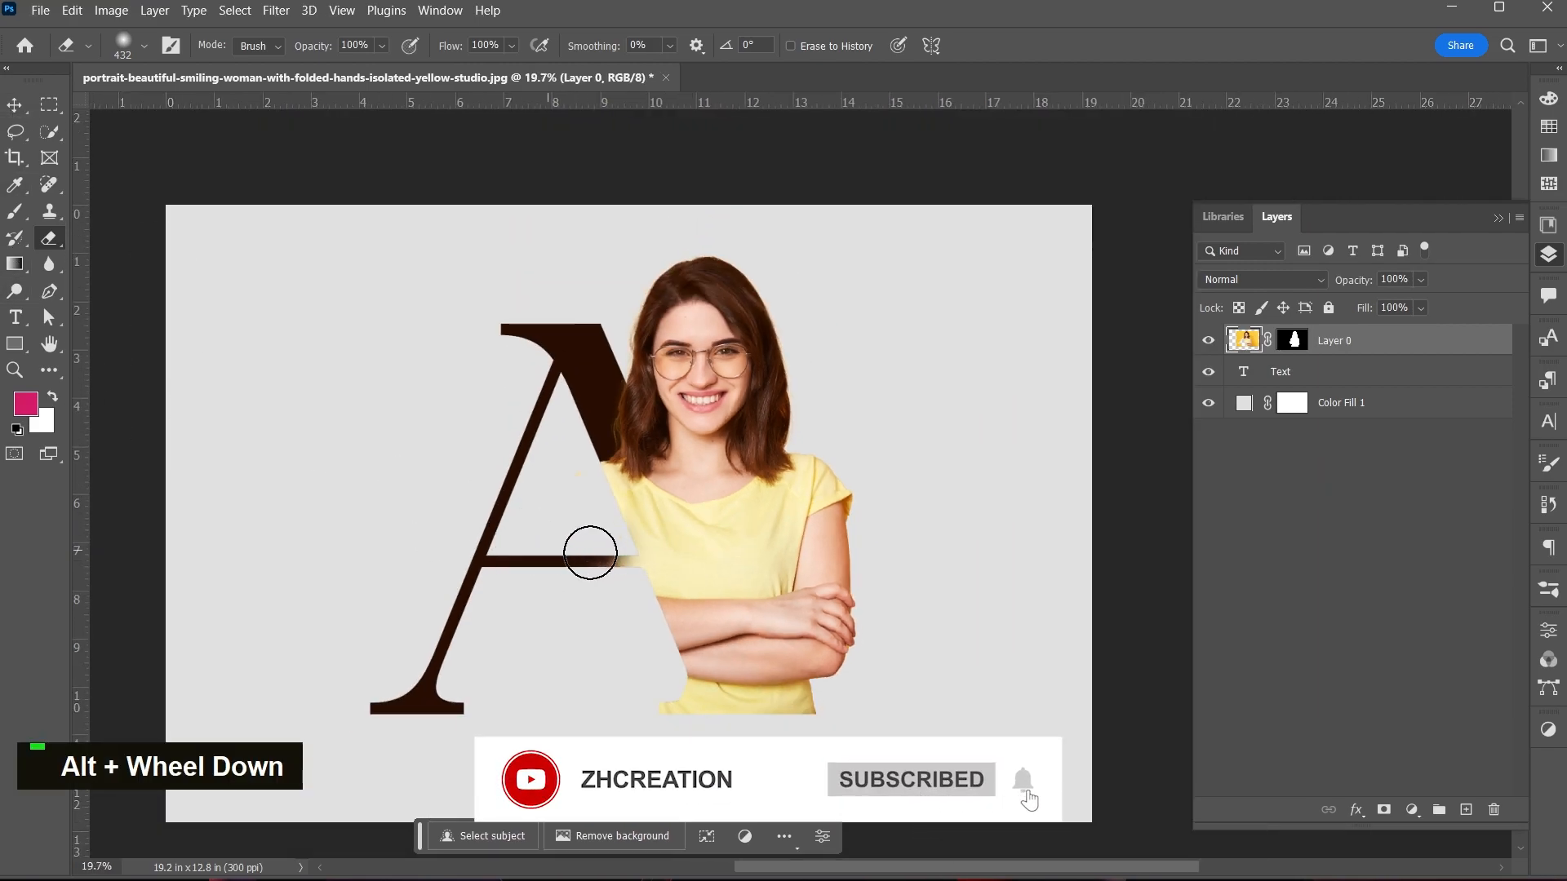
# - Add a 13 px outside Stroke effect to the Text layer
pyautogui.click(14, 106)
pyautogui.scroll(-2, 563, 455)
pyautogui.click(518, 511)
pyautogui.scroll(1, 538, 469)
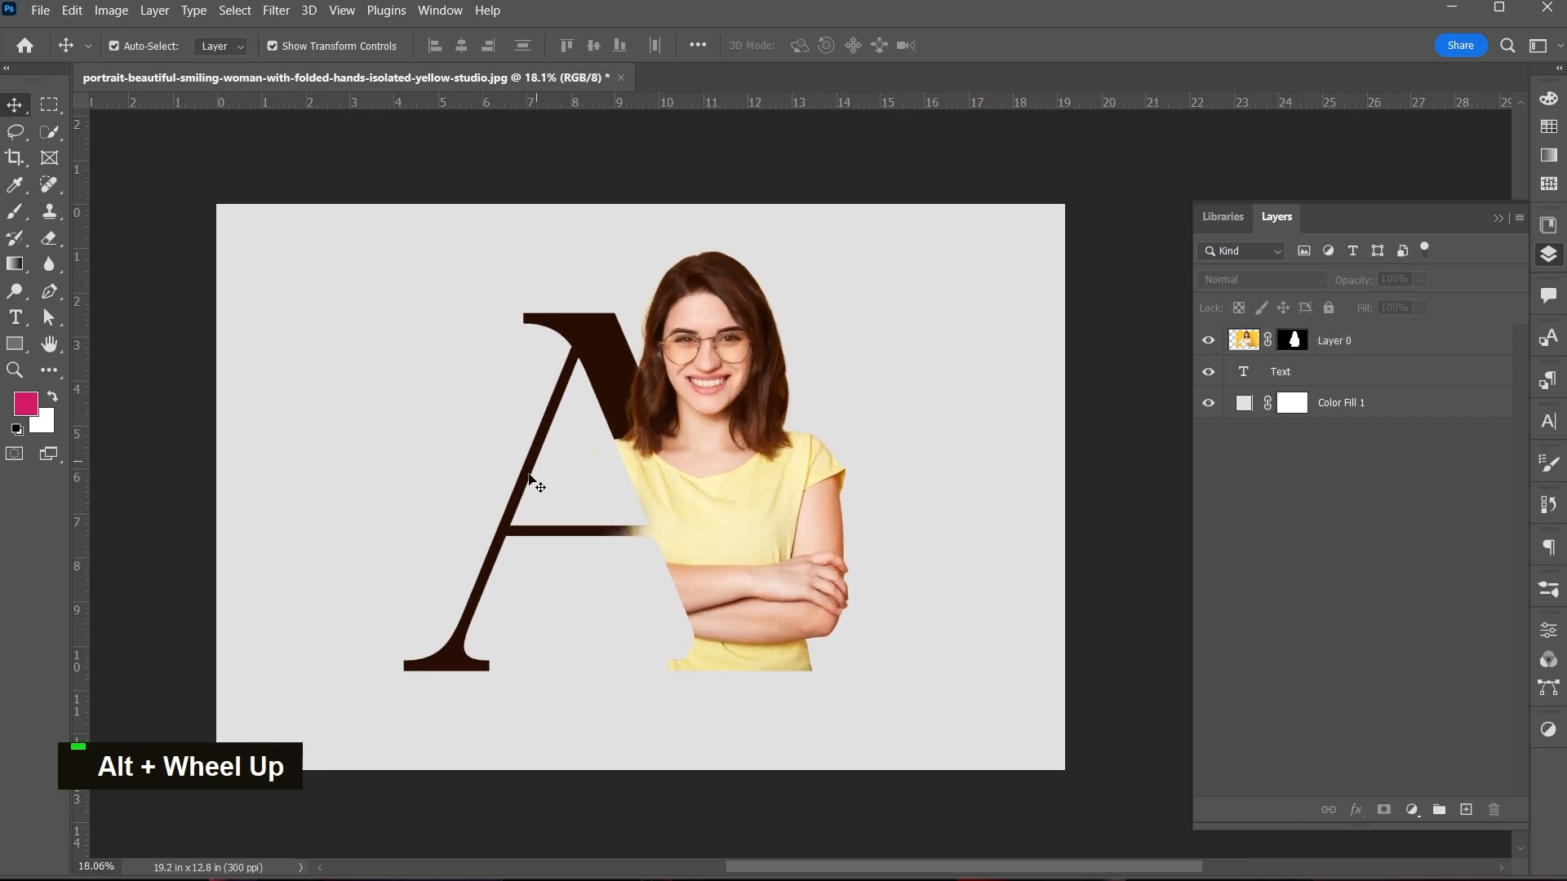
pyautogui.click(457, 662)
pyautogui.doubleClick(1492, 377)
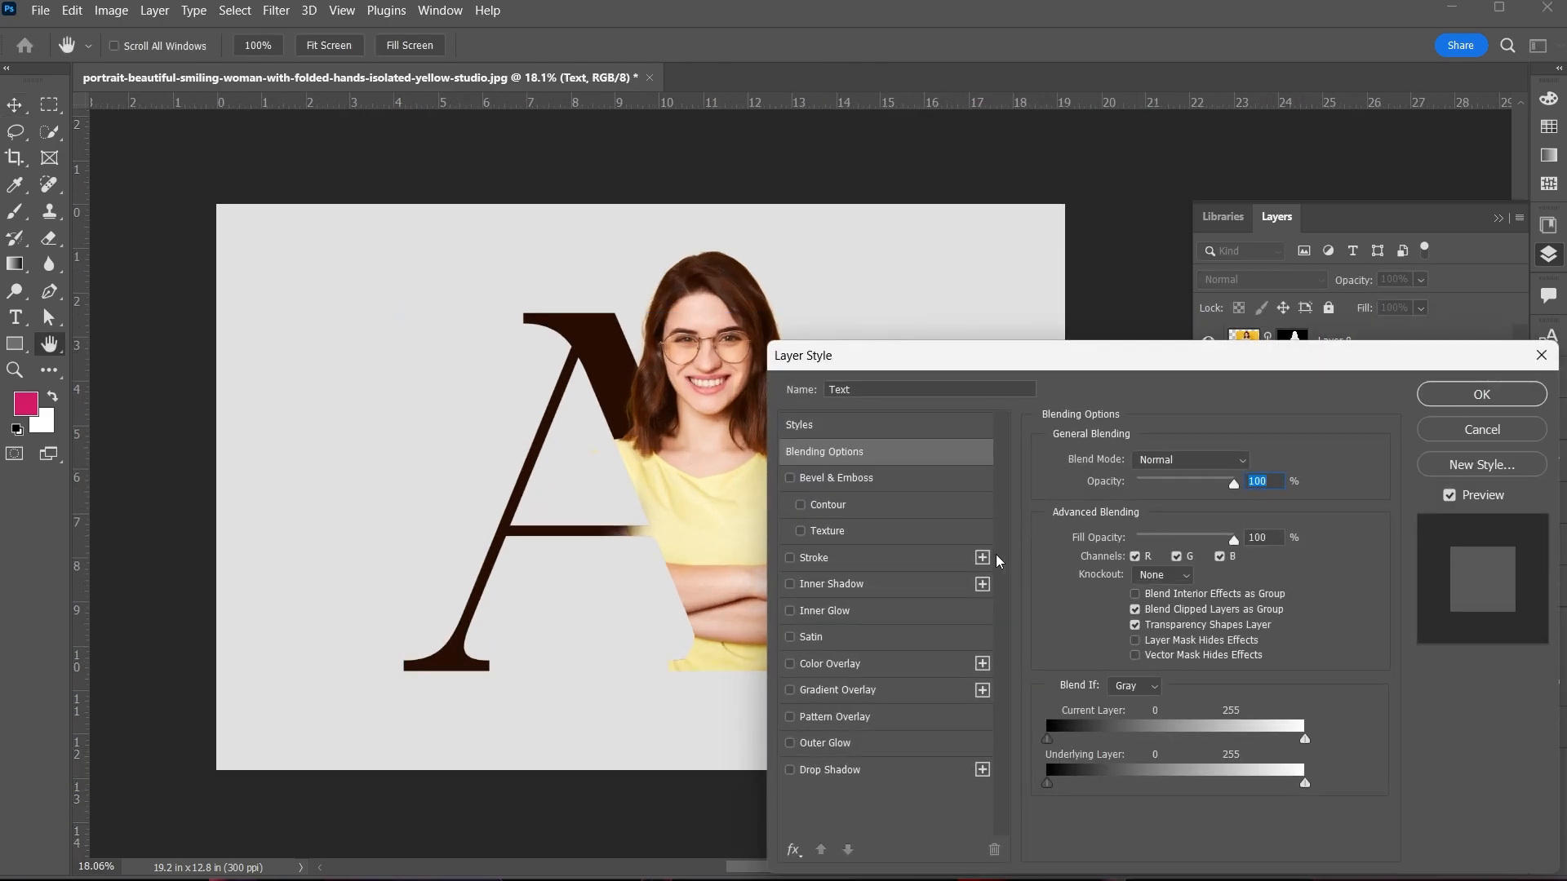
pyautogui.click(811, 562)
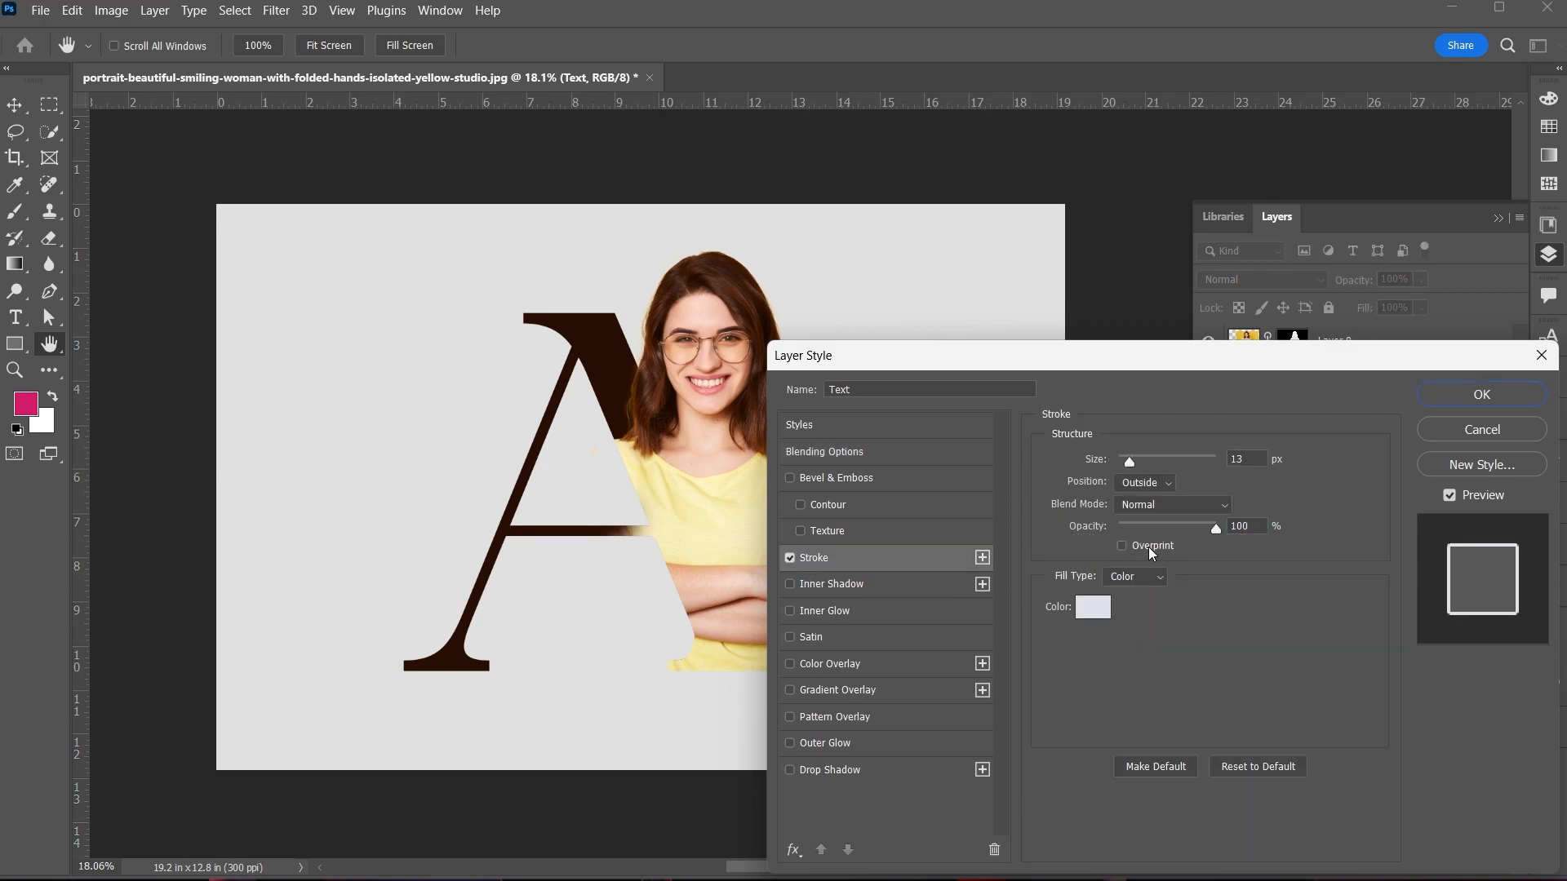
# - Set the stroke's colour to a medium grey and fine-tune its size
pyautogui.click(1090, 608)
pyautogui.write('000000')
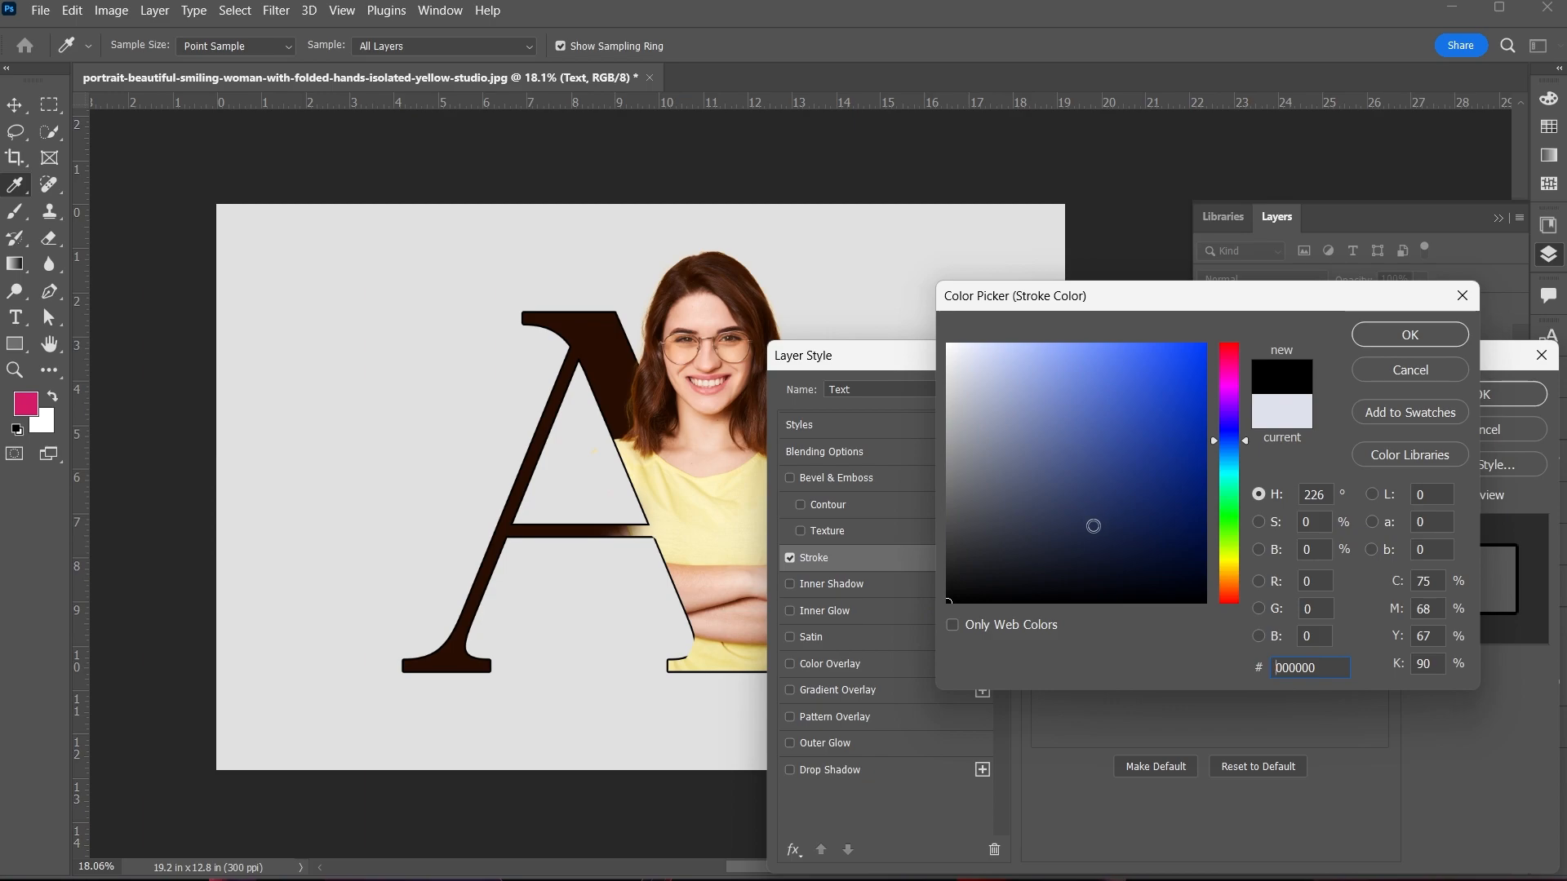
pyautogui.moveTo(1246, 441); pyautogui.dragTo(1229, 562)
pyautogui.click(1205, 344)
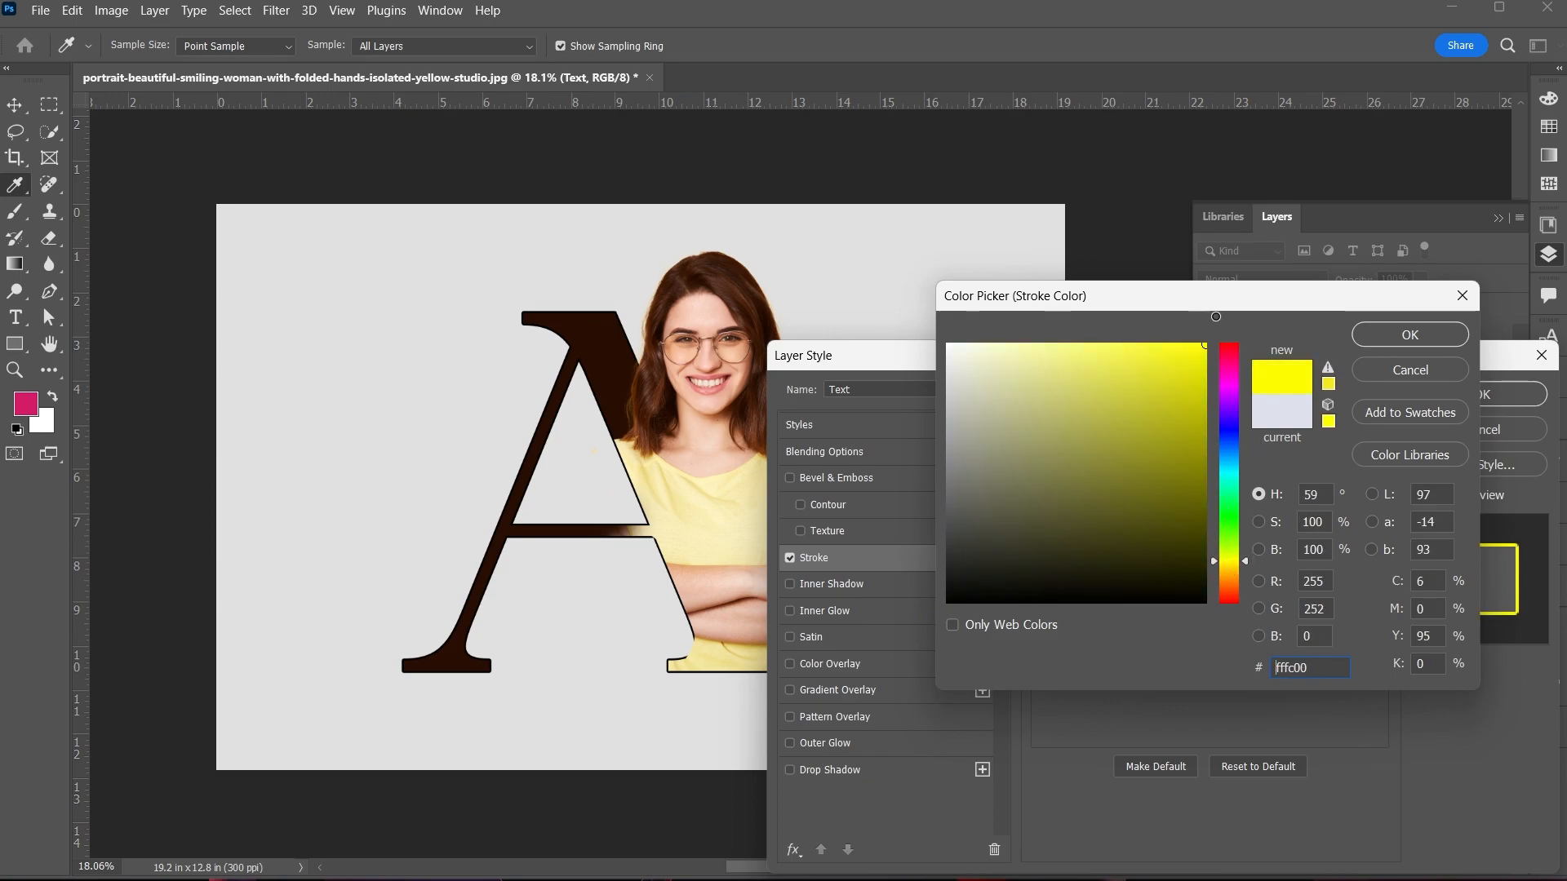
pyautogui.moveTo(1161, 382)
pyautogui.mouseDown()
pyautogui.moveTo(944, 437)
pyautogui.moveTo(930, 496)
pyautogui.moveTo(921, 476)
pyautogui.mouseUp()
pyautogui.click(1455, 337)
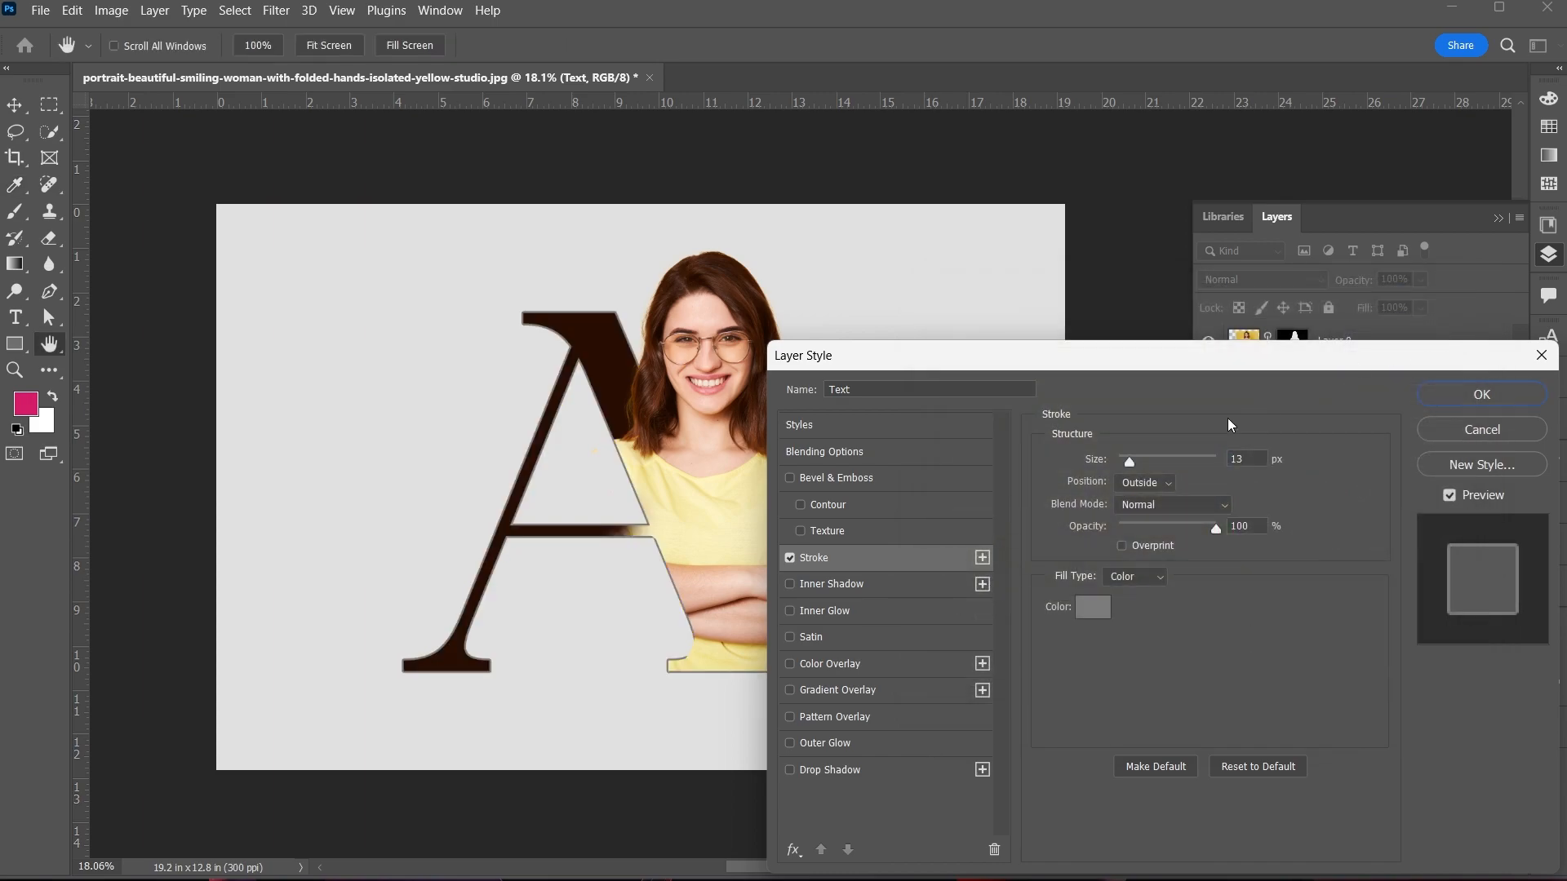
pyautogui.moveTo(1148, 463); pyautogui.dragTo(1129, 462)
# - Enable Inner Shadow, Bevel & Emboss and Drop Shadow on the Text layer and apply the layer style
pyautogui.click(856, 587)
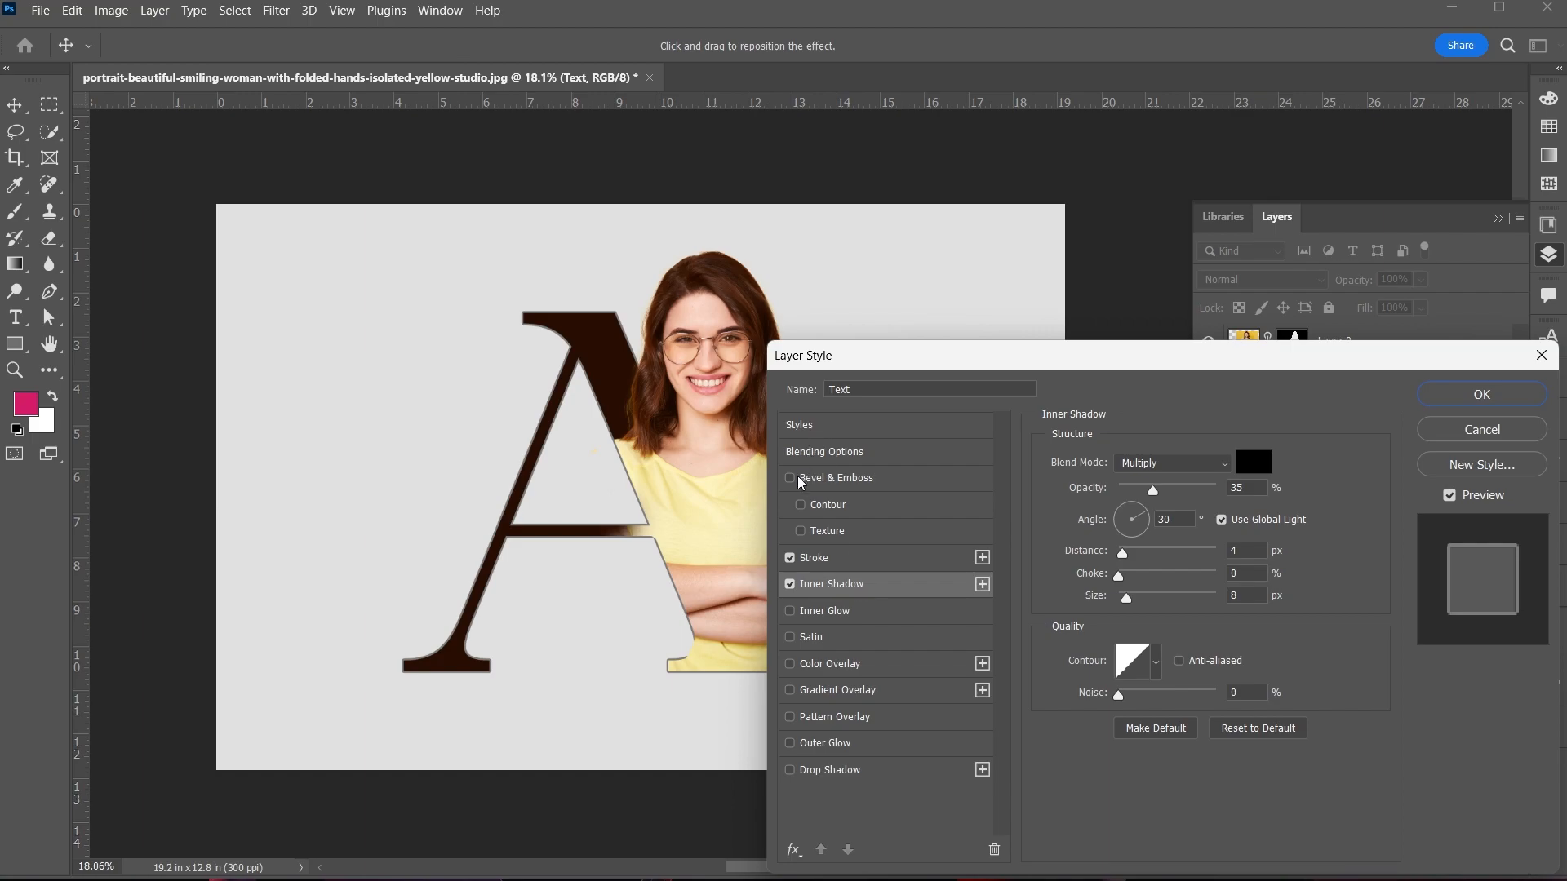
pyautogui.click(811, 771)
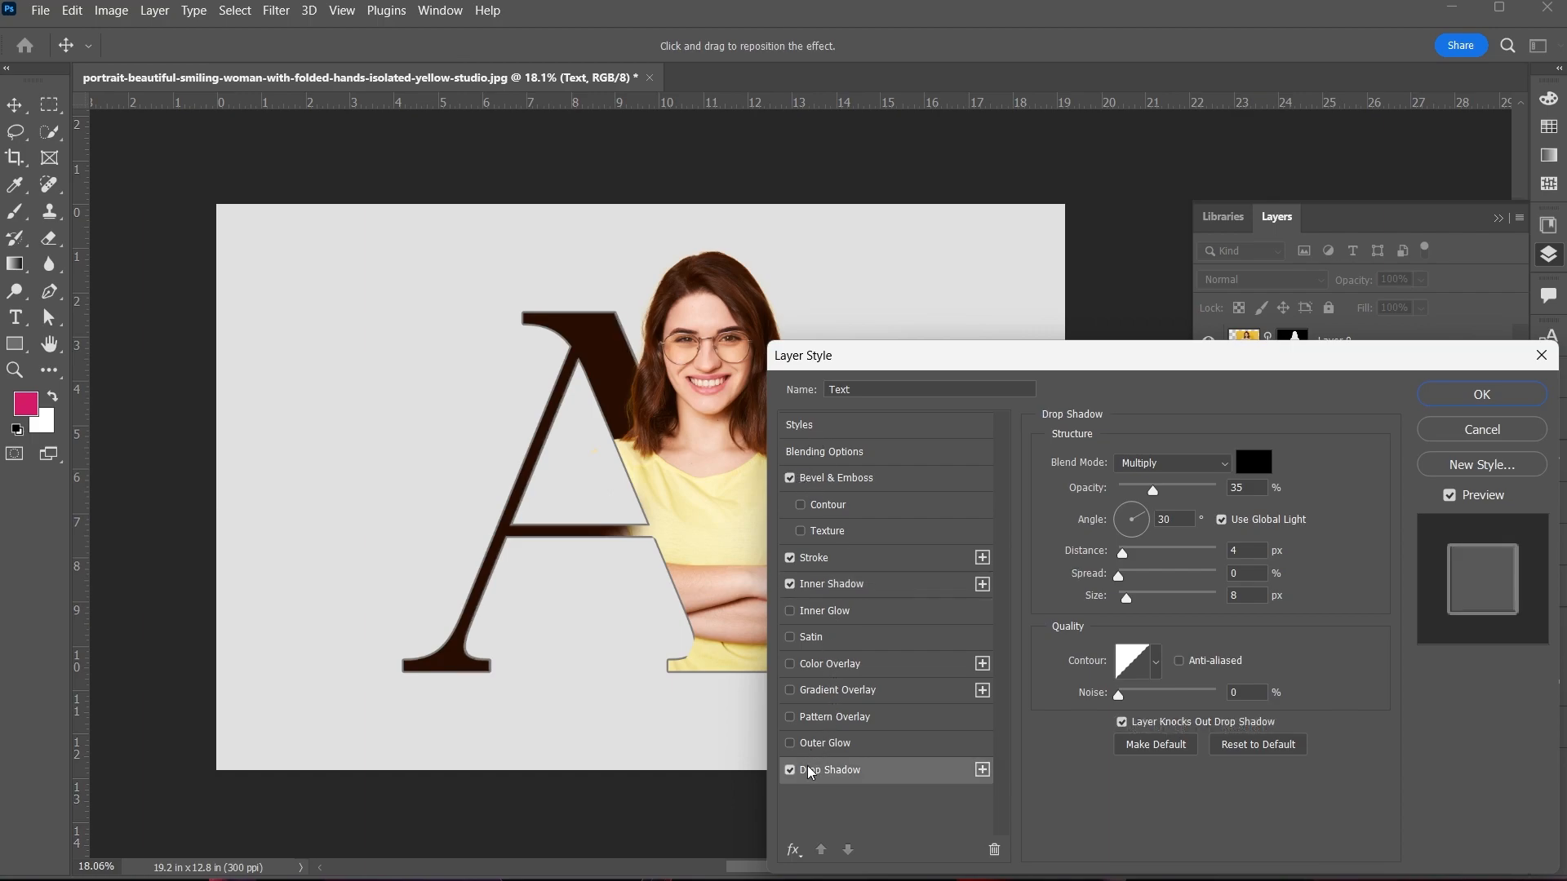
pyautogui.click(1481, 397)
# - Add a Gradient Overlay to the Text layer, trying a yellow-to-coral preset from the Oranges group
pyautogui.hscroll(2, 679, 472)
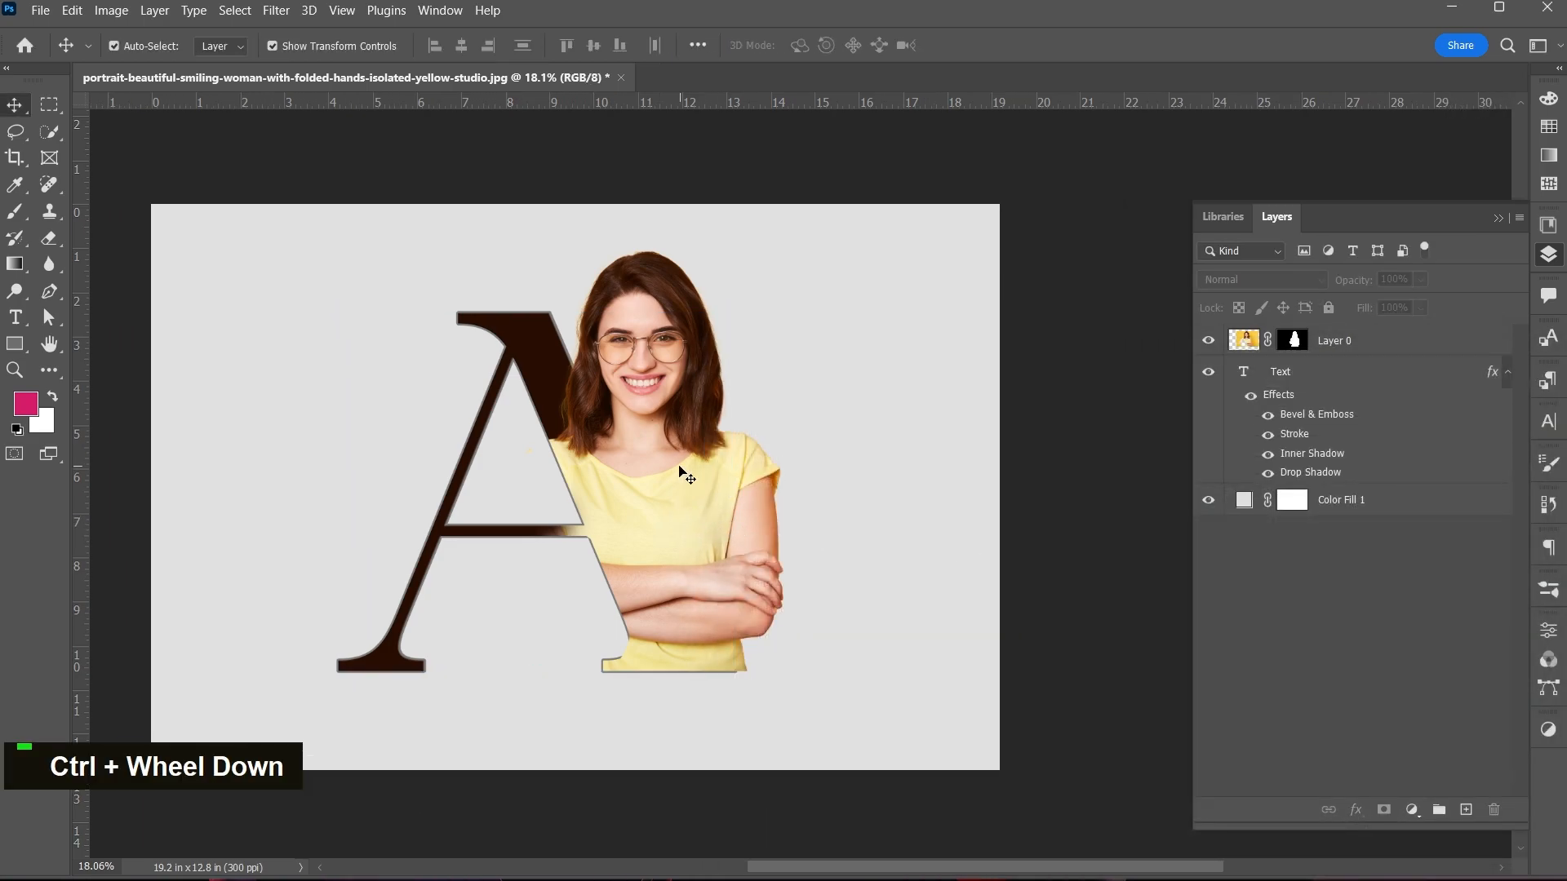
pyautogui.click(679, 471)
pyautogui.scroll(3, 539, 589)
pyautogui.scroll(-4, 539, 588)
pyautogui.click(590, 232)
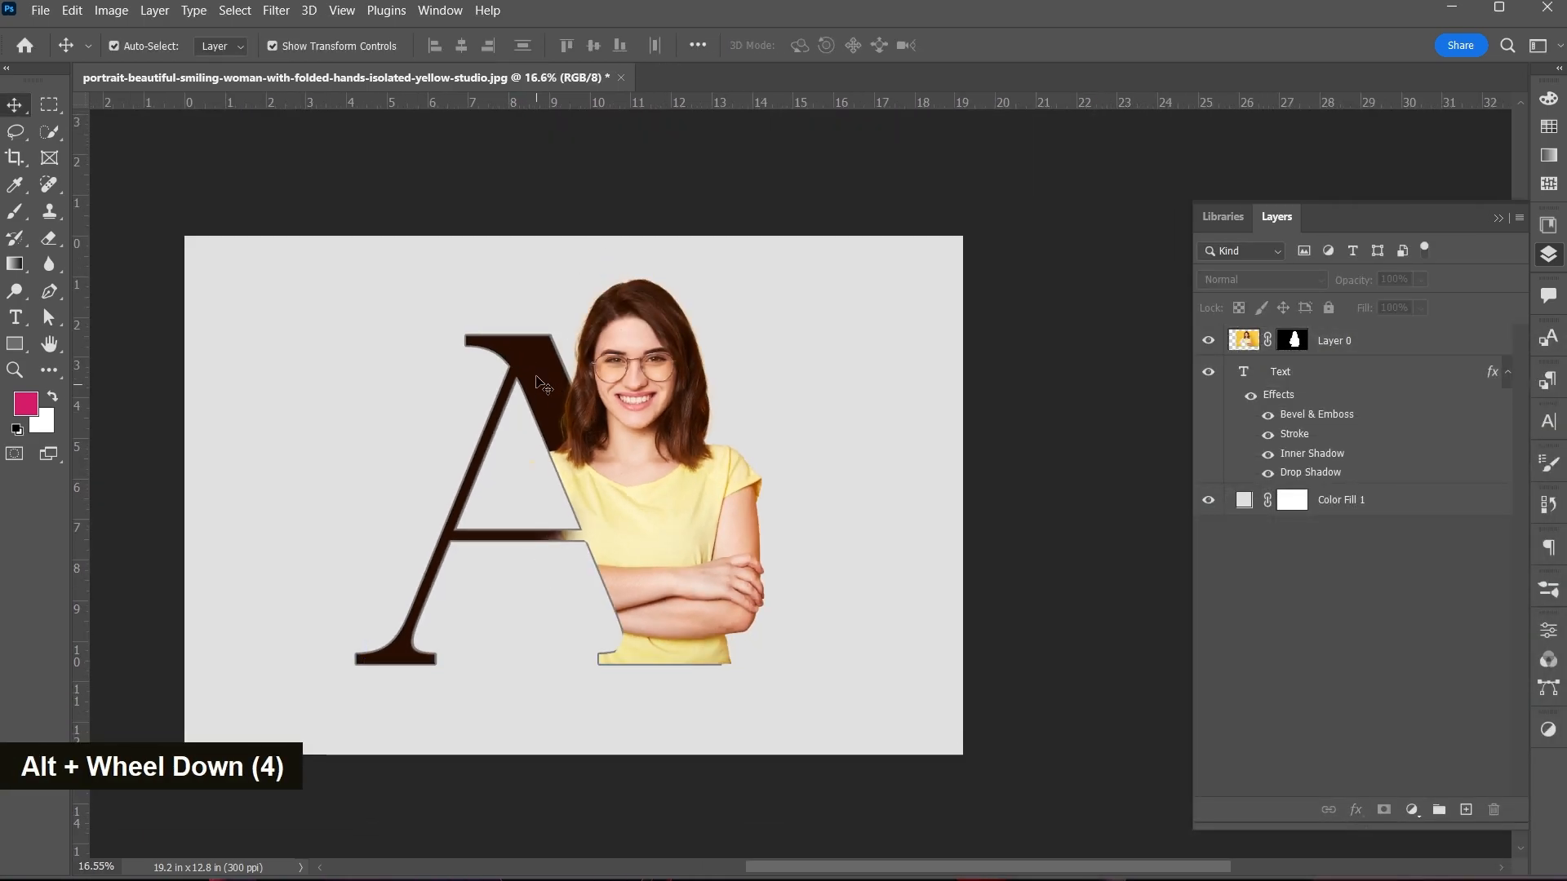
pyautogui.click(1478, 377)
pyautogui.doubleClick(1479, 377)
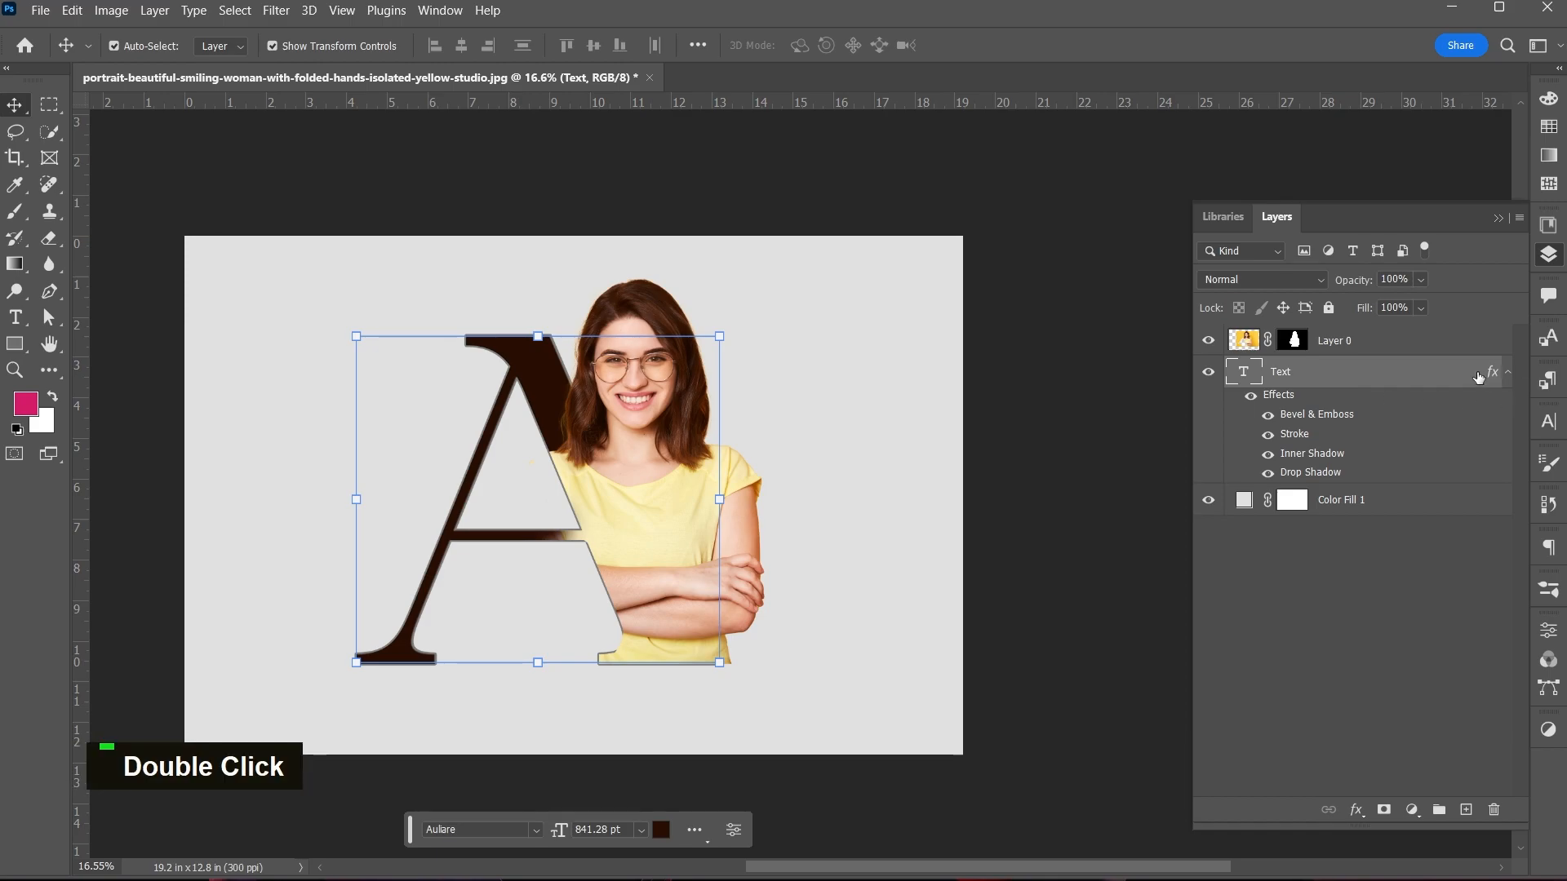
pyautogui.scroll(-5, 1184, 604)
pyautogui.click(1219, 587)
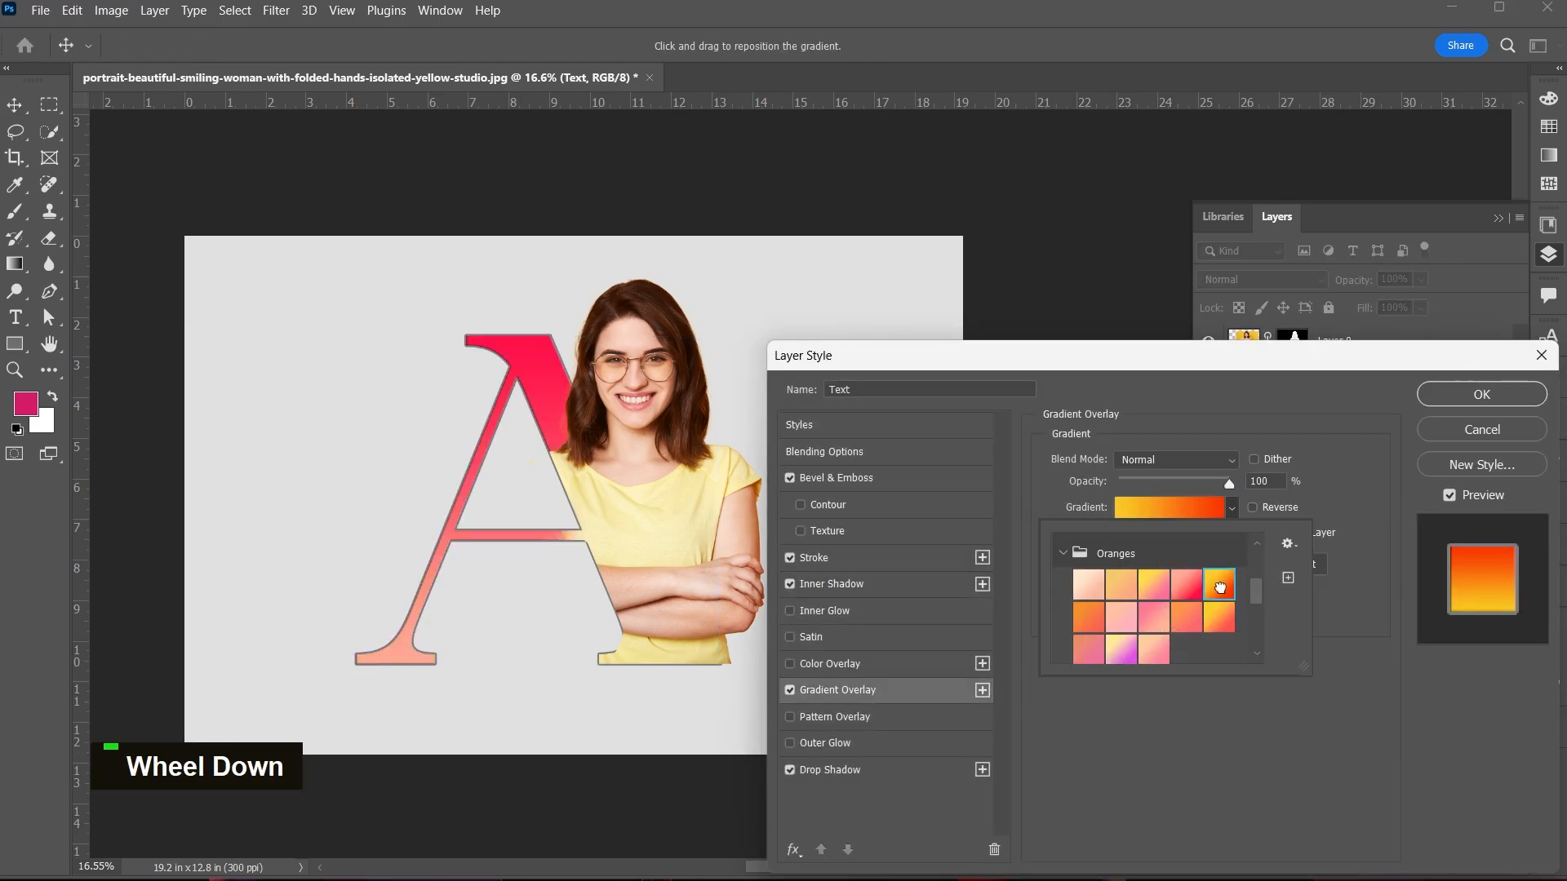
pyautogui.click(1122, 620)
pyautogui.scroll(6, 1142, 619)
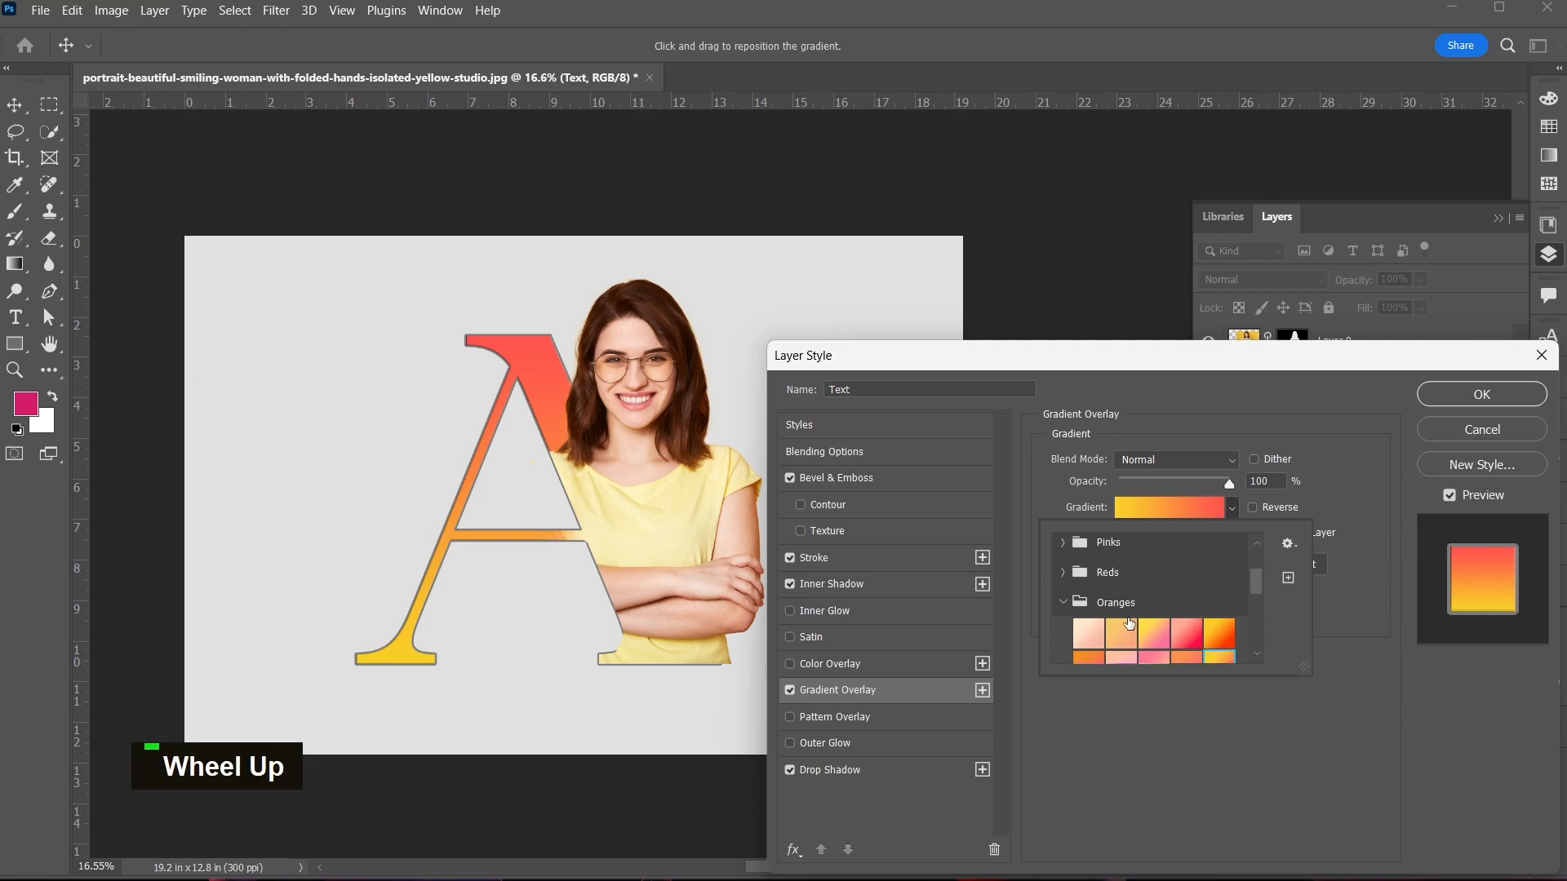
# - Try gradient presets from the Purples and Blues groups on the letter's Gradient Overlay
pyautogui.click(1167, 618)
pyautogui.click(1121, 626)
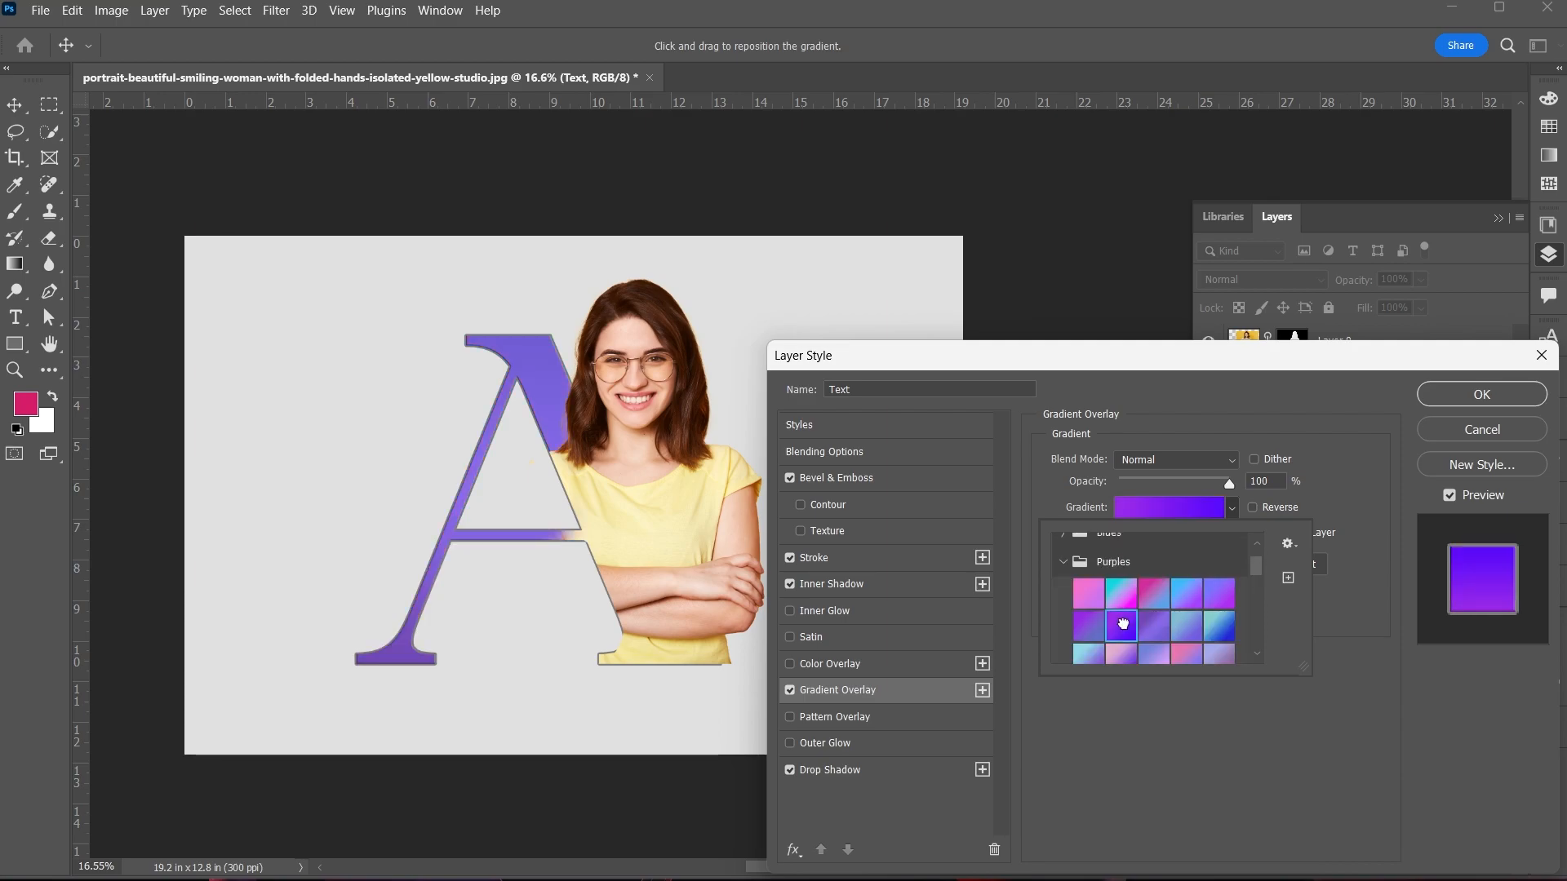
pyautogui.click(1218, 626)
pyautogui.scroll(3, 1165, 587)
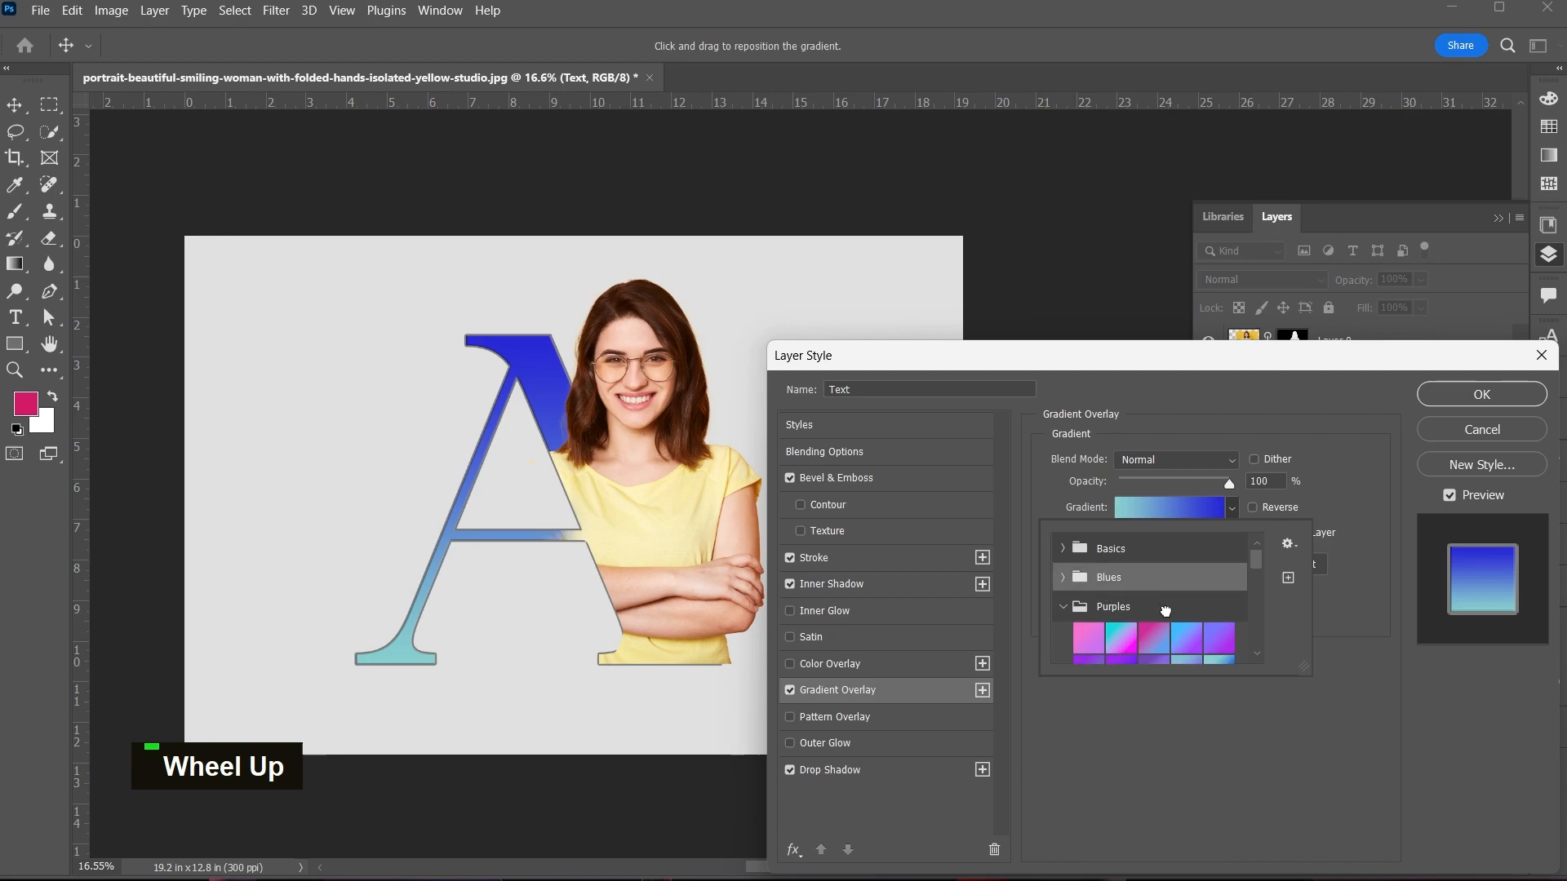
pyautogui.click(1159, 580)
pyautogui.scroll(-3, 1183, 627)
pyautogui.click(1216, 569)
pyautogui.scroll(3, 1215, 571)
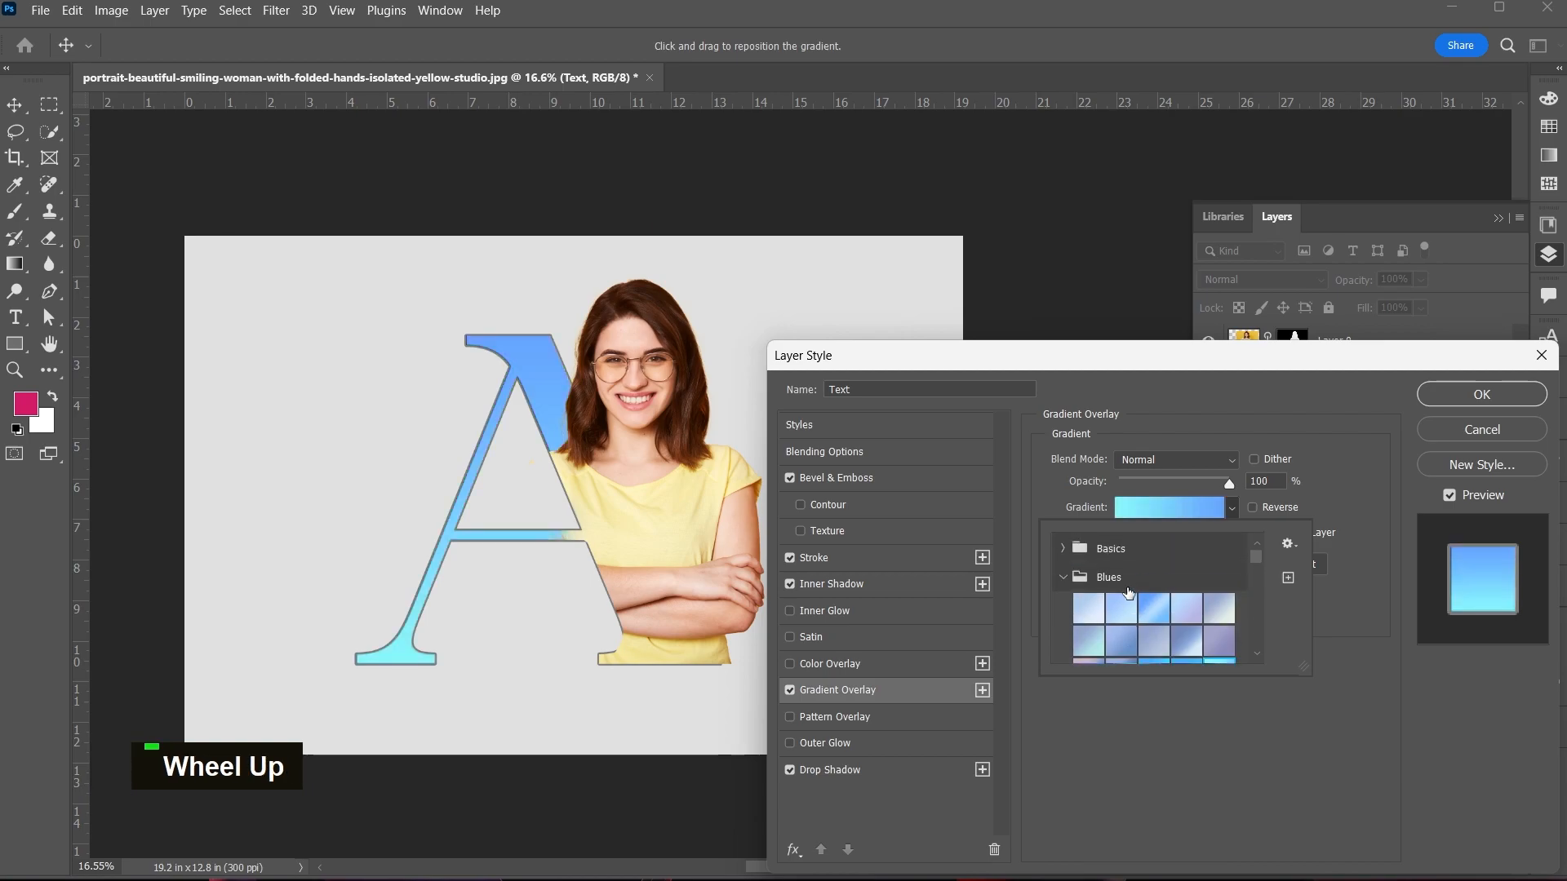
# - Set the letter's Gradient Overlay to the magenta-to-transparent preset from the Basics group and apply the layer style
pyautogui.click(1061, 548)
pyautogui.click(1121, 579)
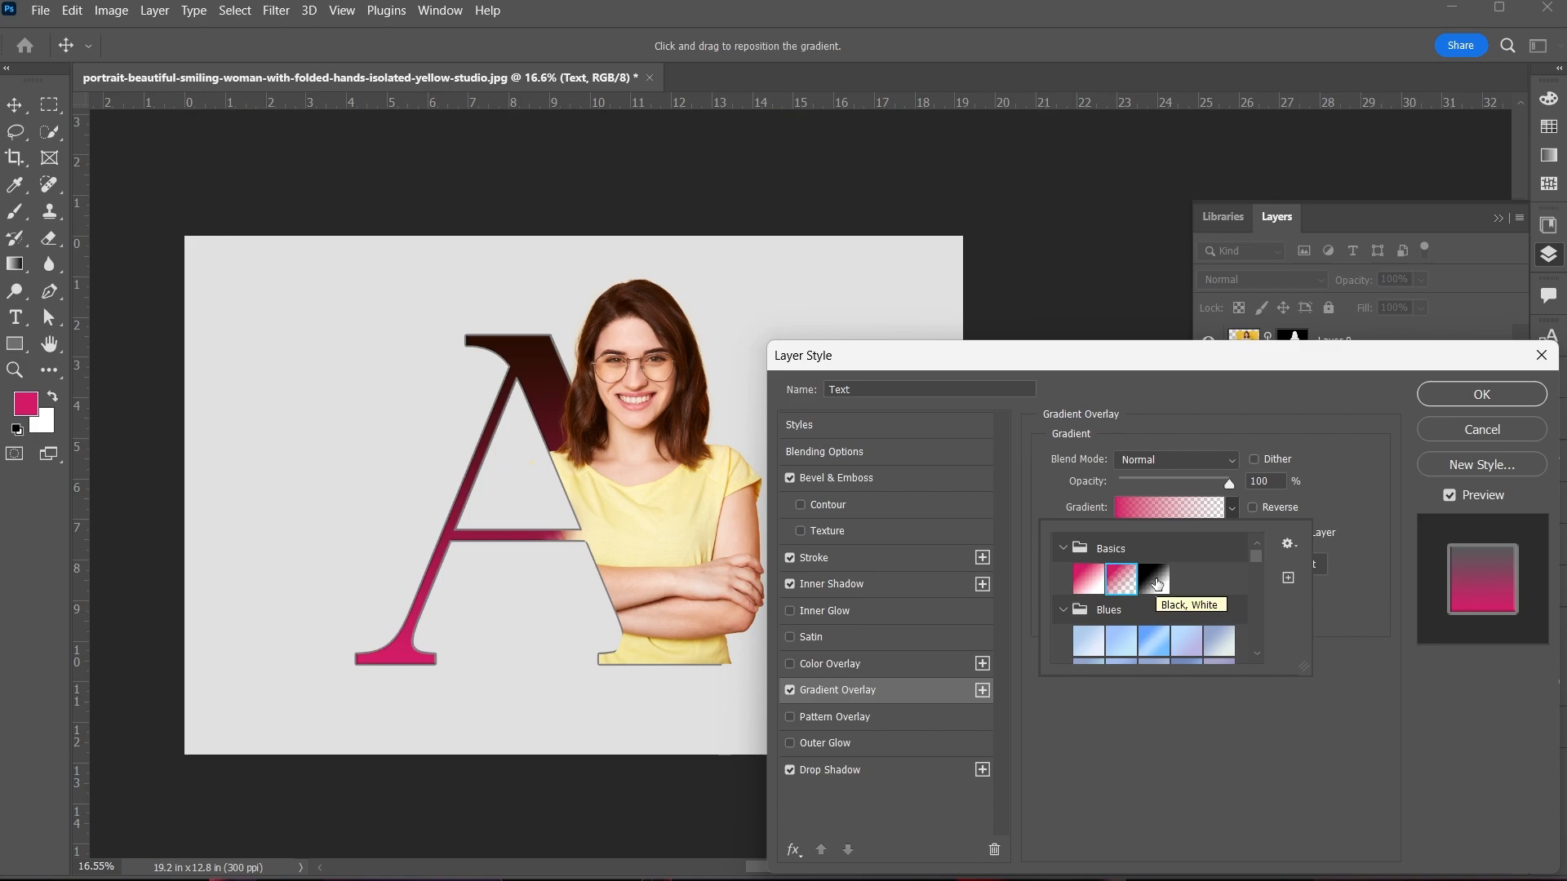
pyautogui.click(1481, 398)
# - Change the Color Fill 1 background to a very light off-white
pyautogui.scroll(-1, 514, 531)
pyautogui.keyDown('ctrl'); pyautogui.scroll(3, 710, 423); pyautogui.keyUp('ctrl')
pyautogui.scroll(-1, 706, 474)
pyautogui.click(630, 419)
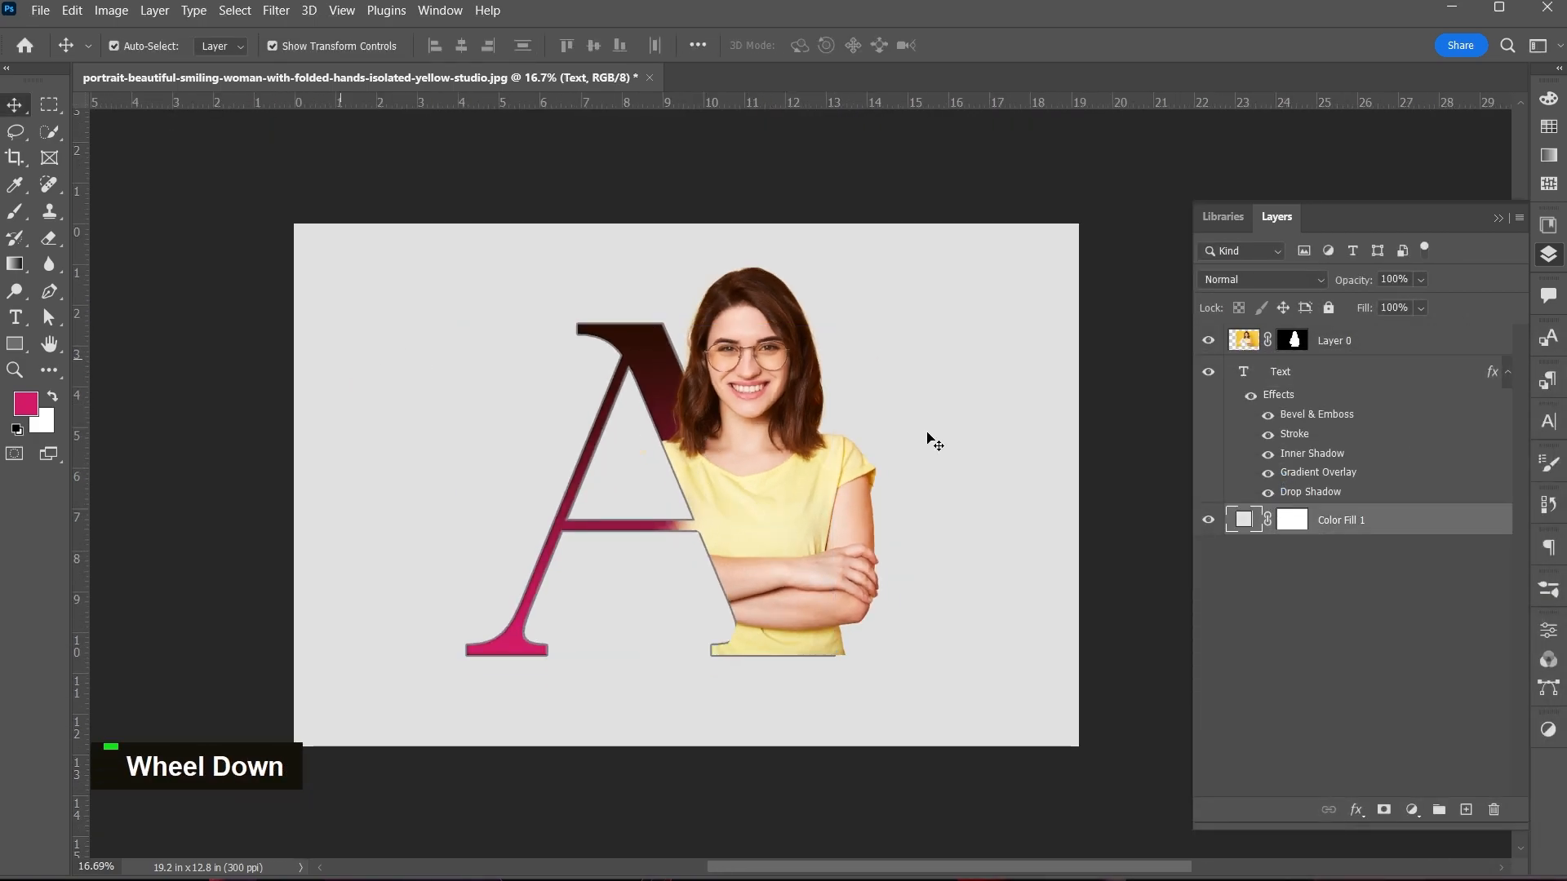
pyautogui.doubleClick(1231, 523)
pyautogui.moveTo(1045, 476); pyautogui.dragTo(926, 338)
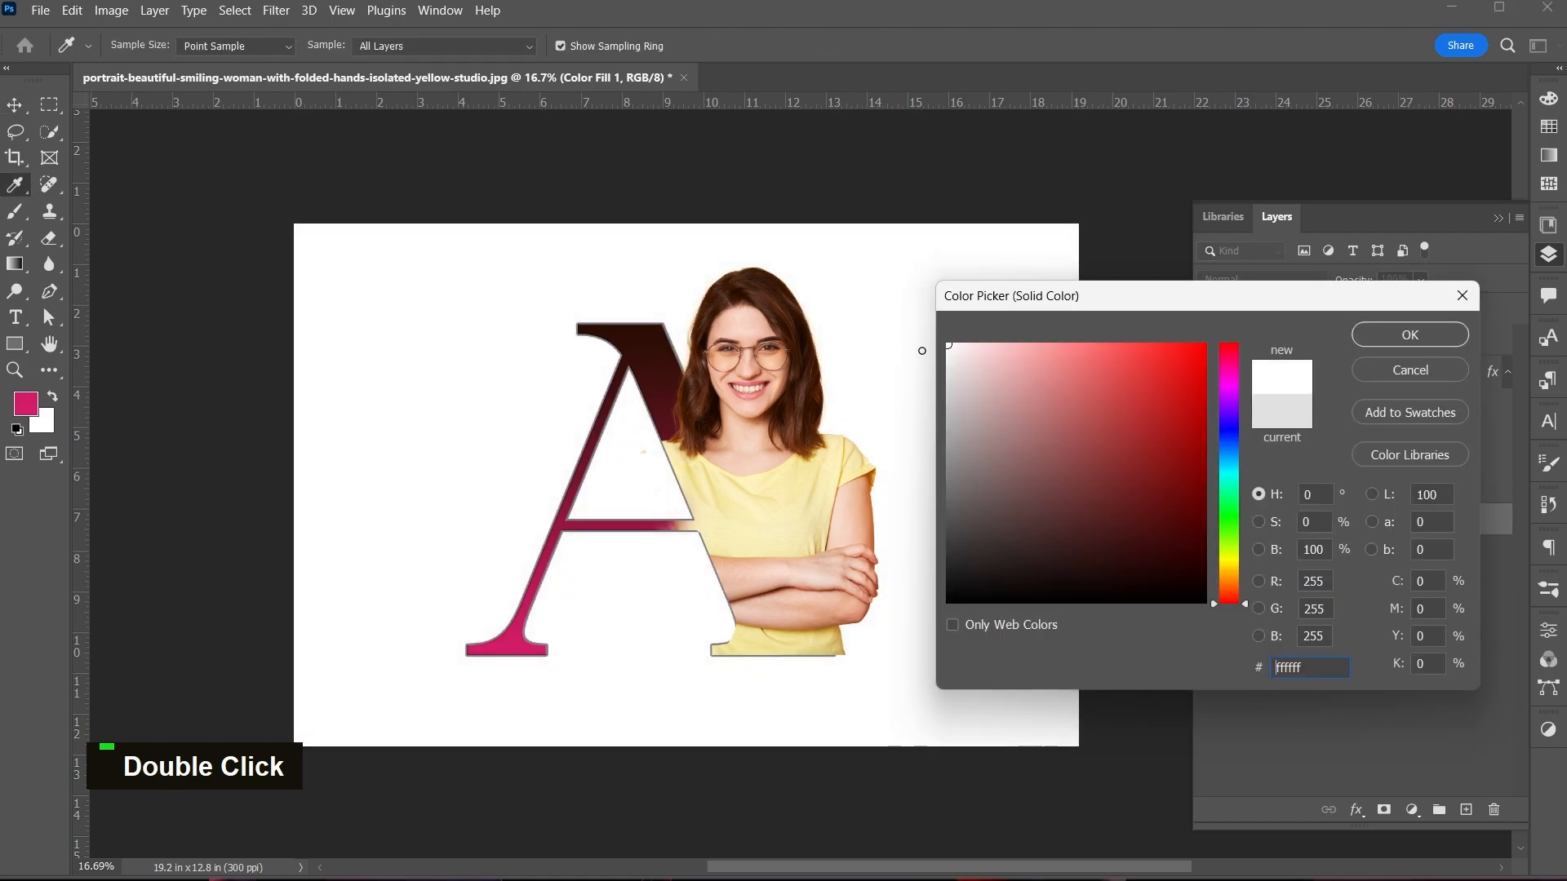
pyautogui.press('Return')
# - Select the woman and letter layers together and move them slightly left and down to centre them on the canvas
pyautogui.click(816, 489)
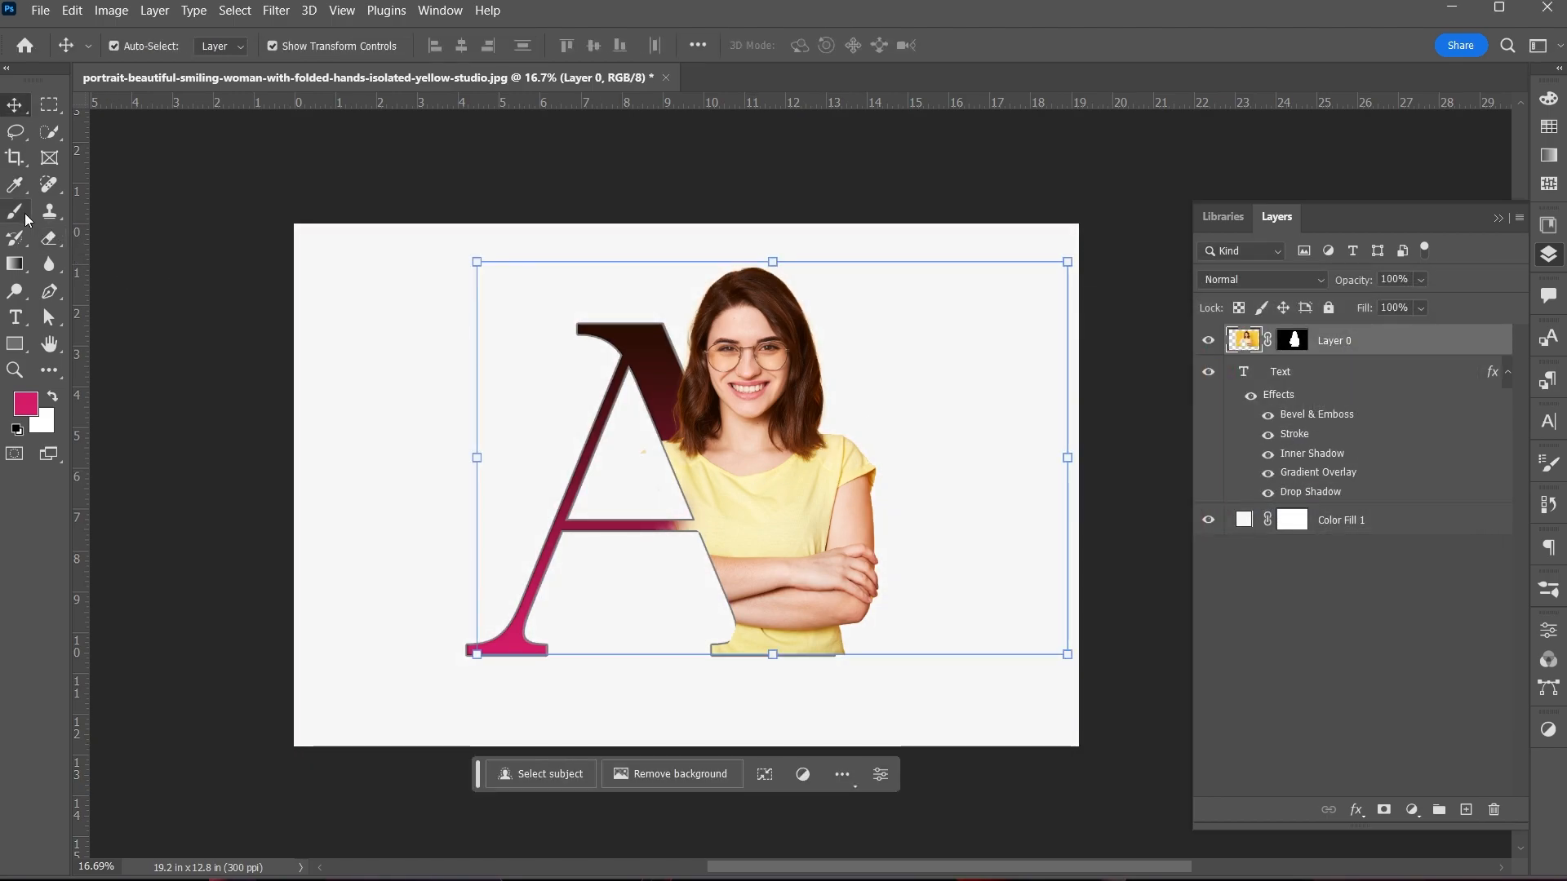
pyautogui.click(49, 237)
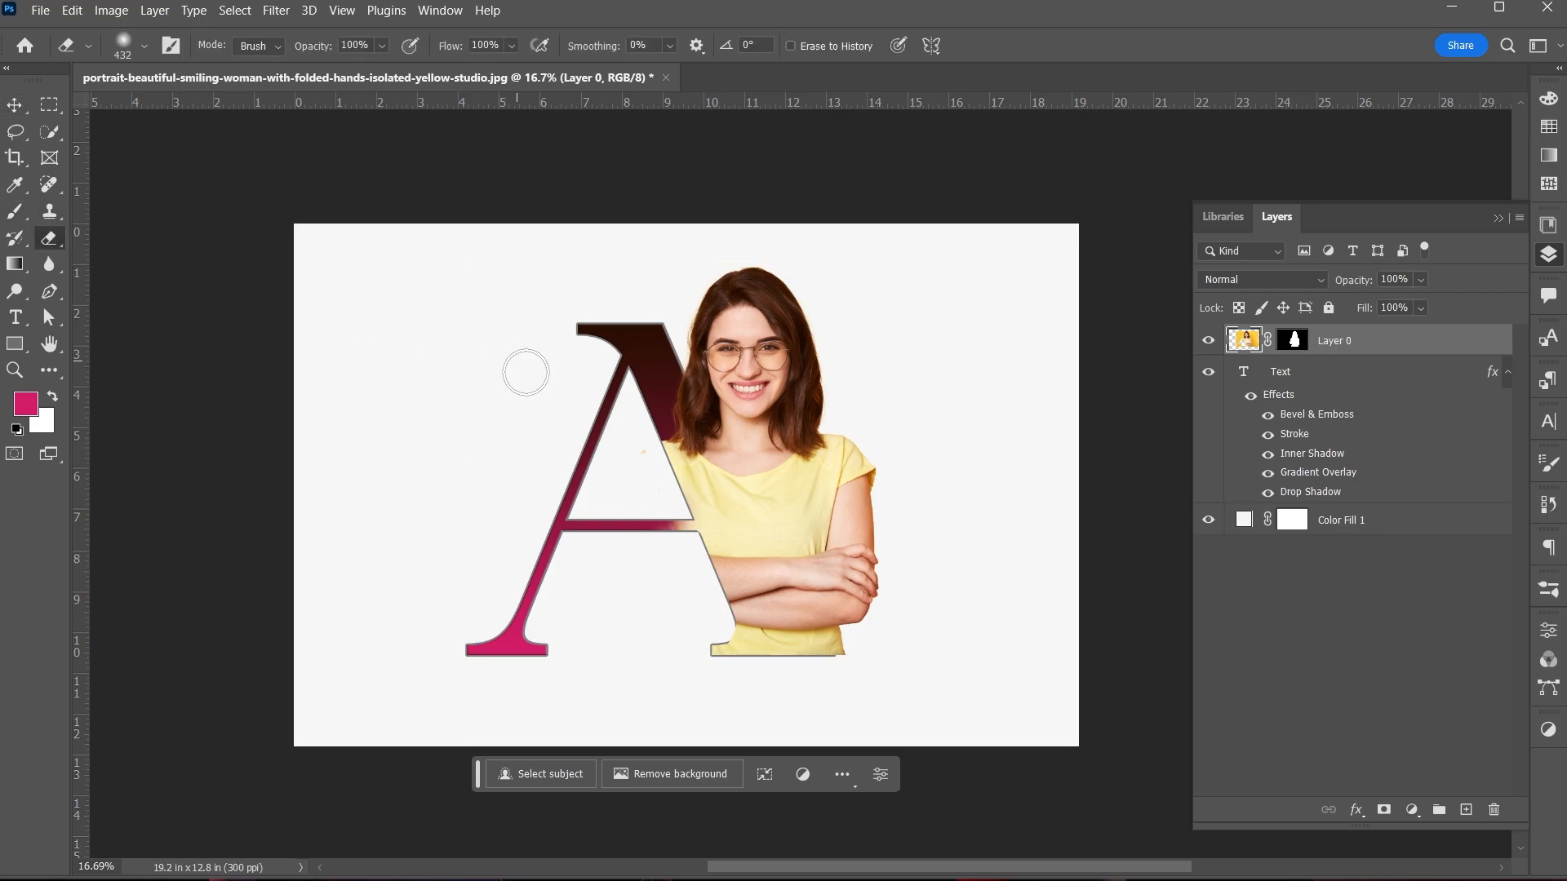
pyautogui.click(23, 103)
pyautogui.moveTo(399, 196); pyautogui.dragTo(959, 662)
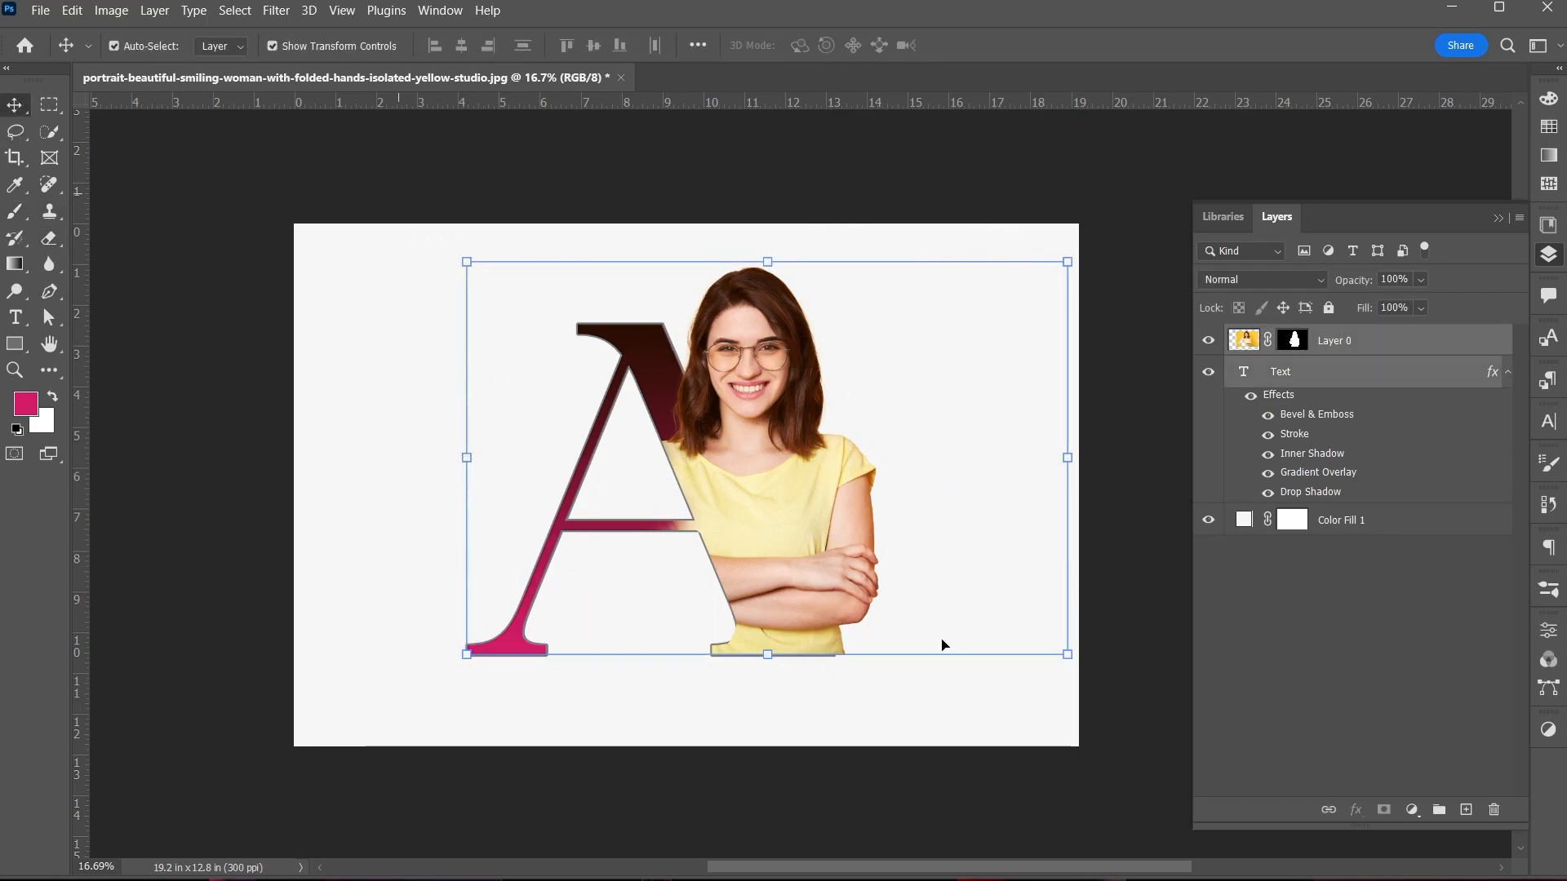
pyautogui.moveTo(695, 513)
pyautogui.mouseDown()
pyautogui.moveTo(660, 511)
pyautogui.moveTo(677, 524)
pyautogui.mouseUp()
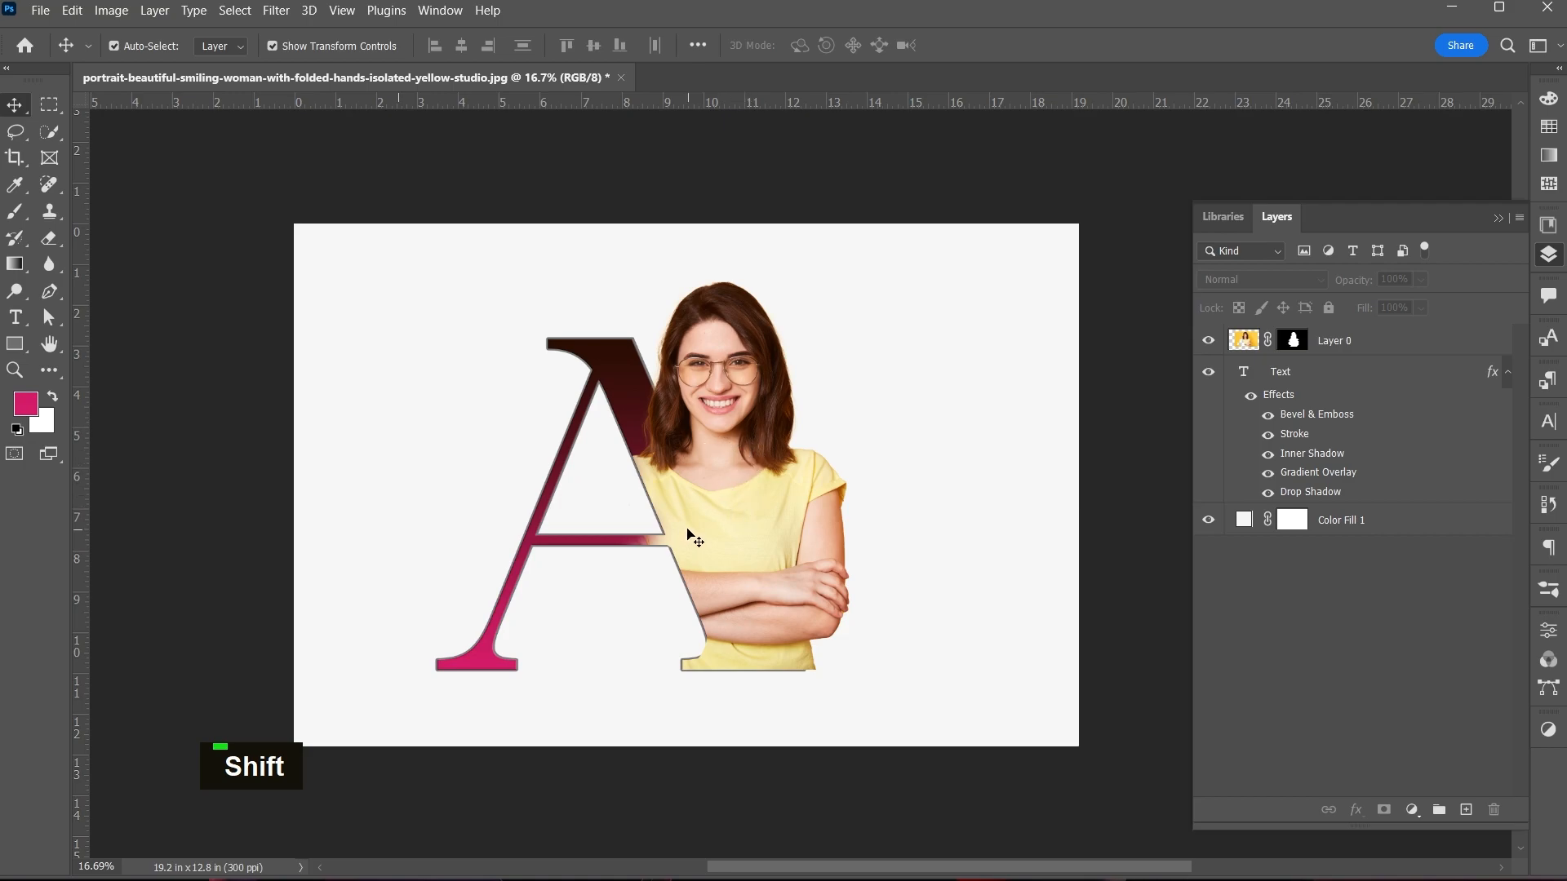
# - Hide and show the Color Fill 1 background to check the composition against transparency
pyautogui.scroll(3, 687, 531)
pyautogui.scroll(-3, 687, 527)
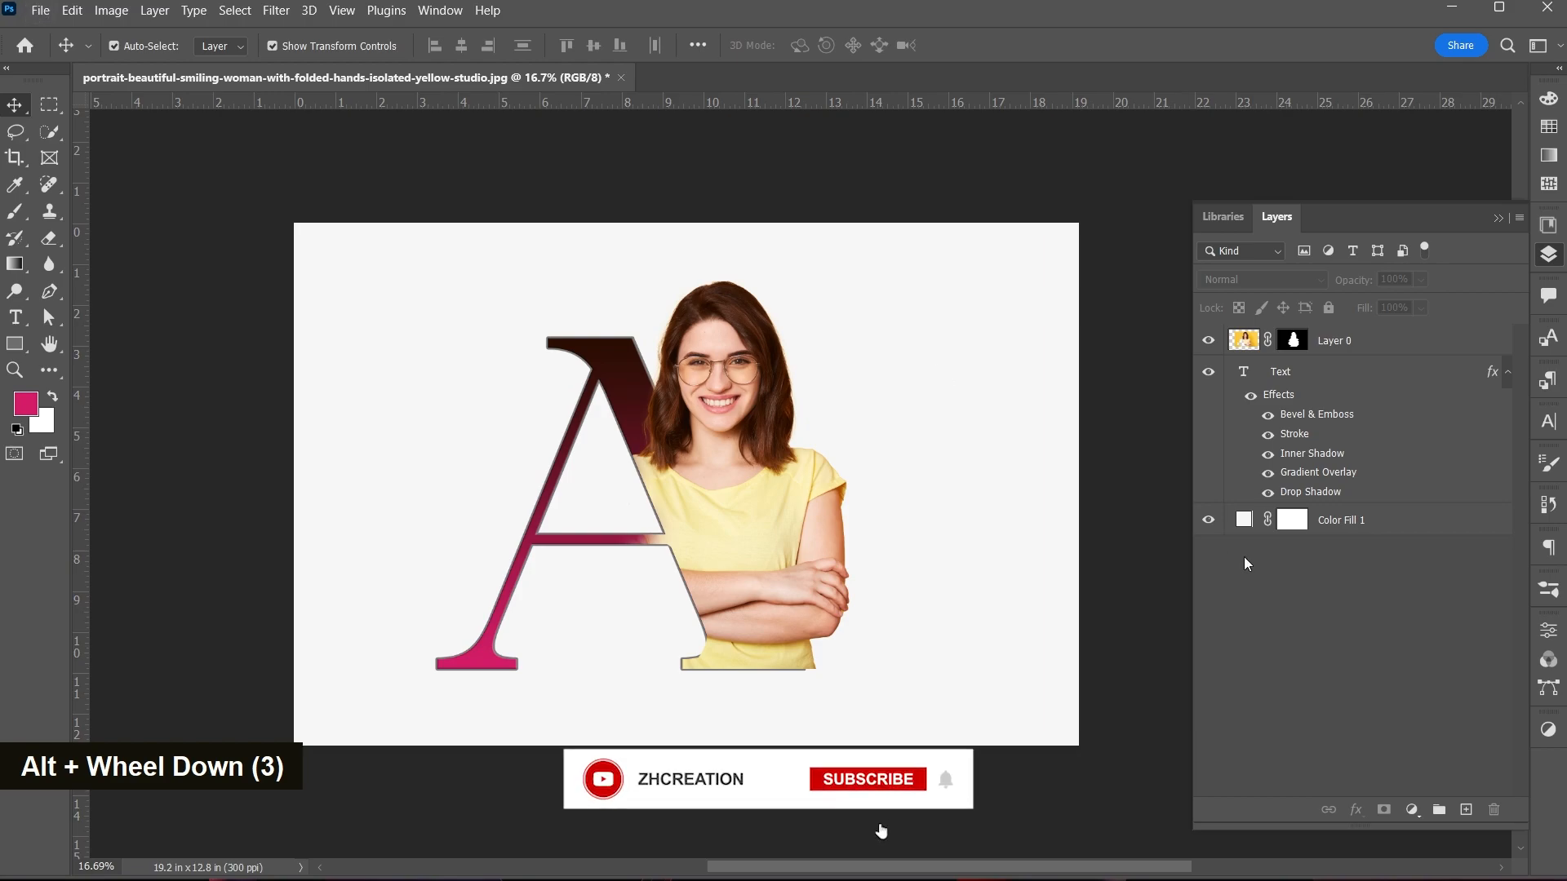
pyautogui.click(1210, 521)
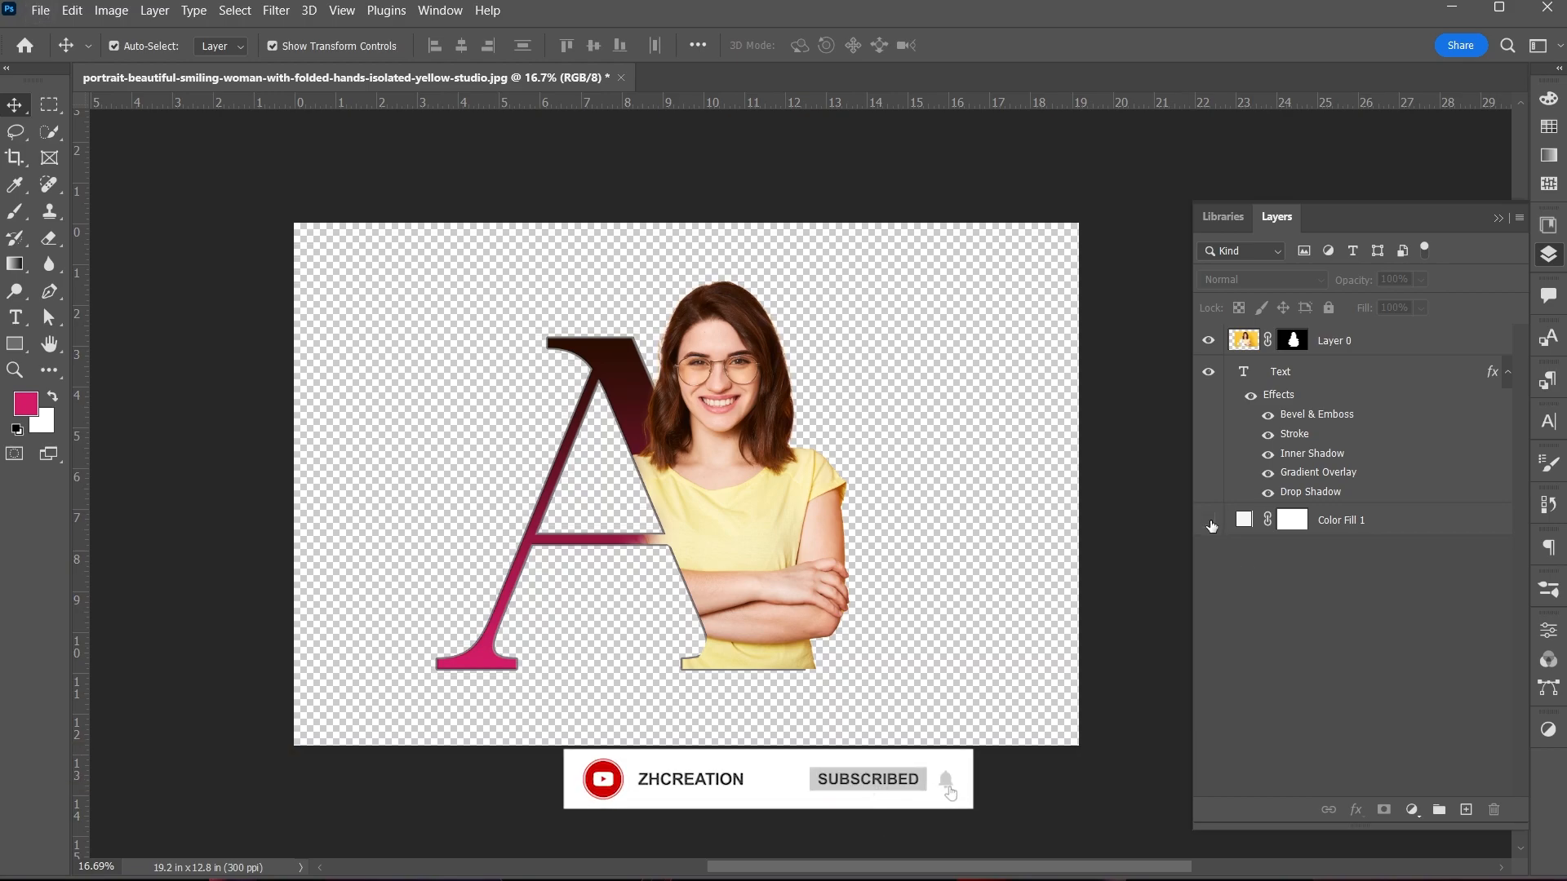
pyautogui.click(1208, 522)
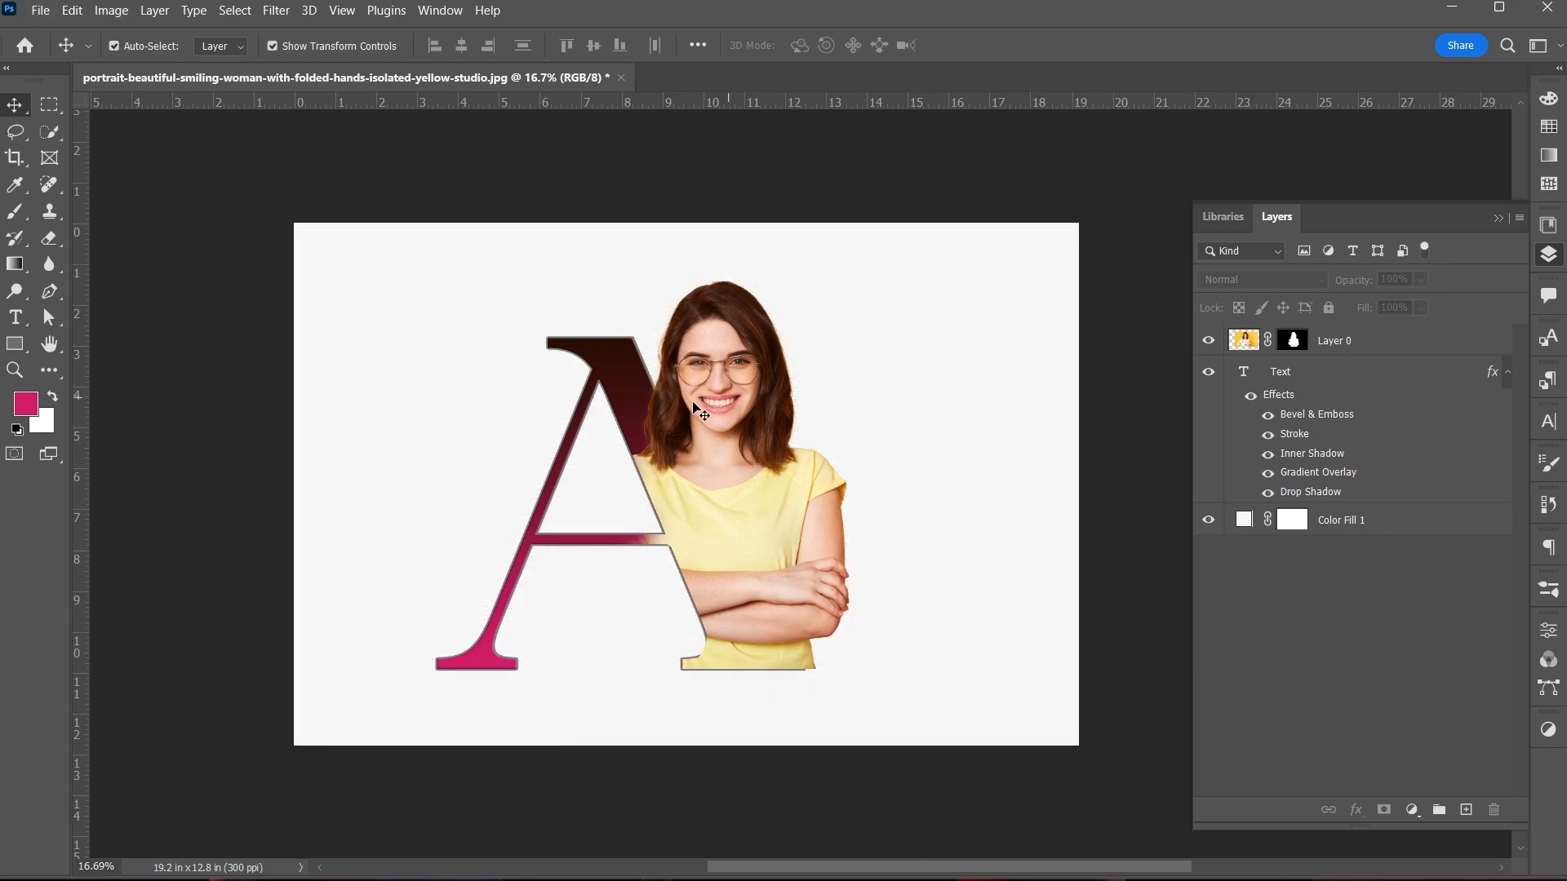